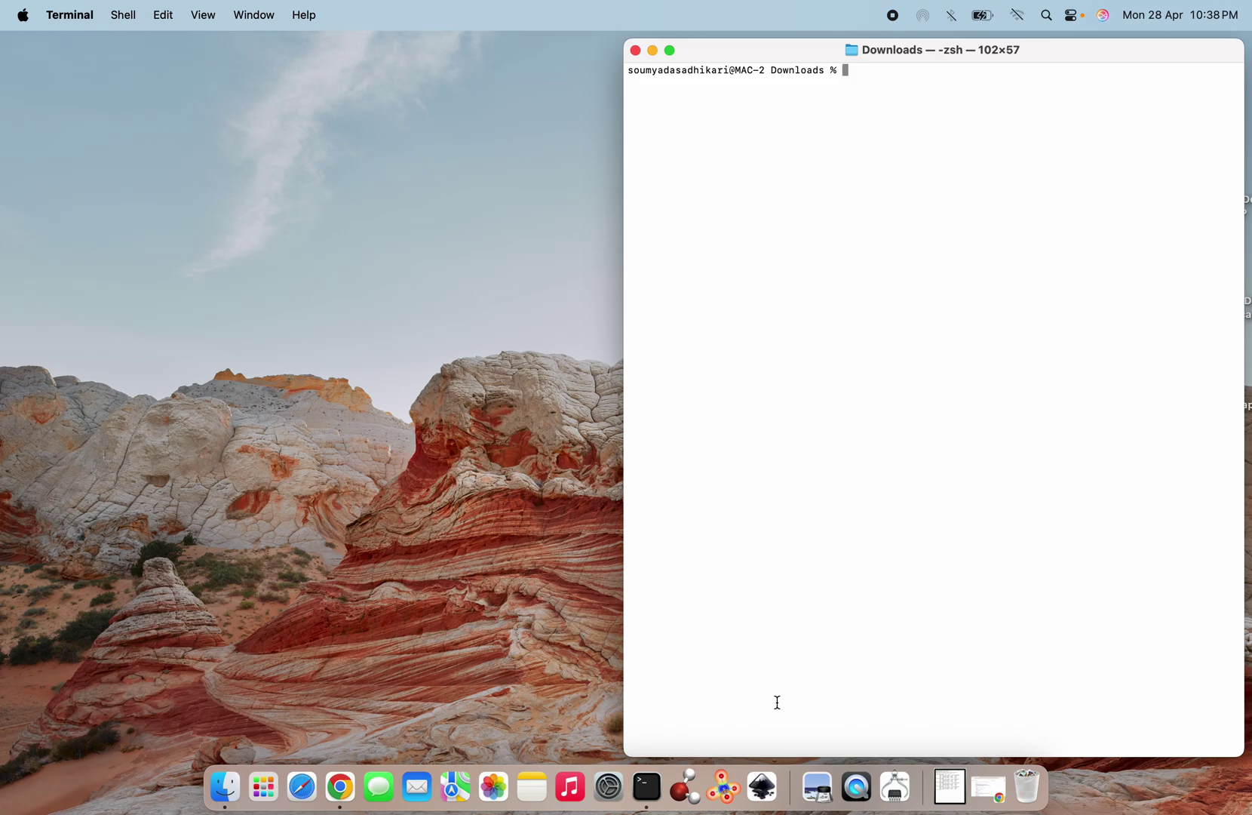
pyautogui.write('sudo apt install packmol')
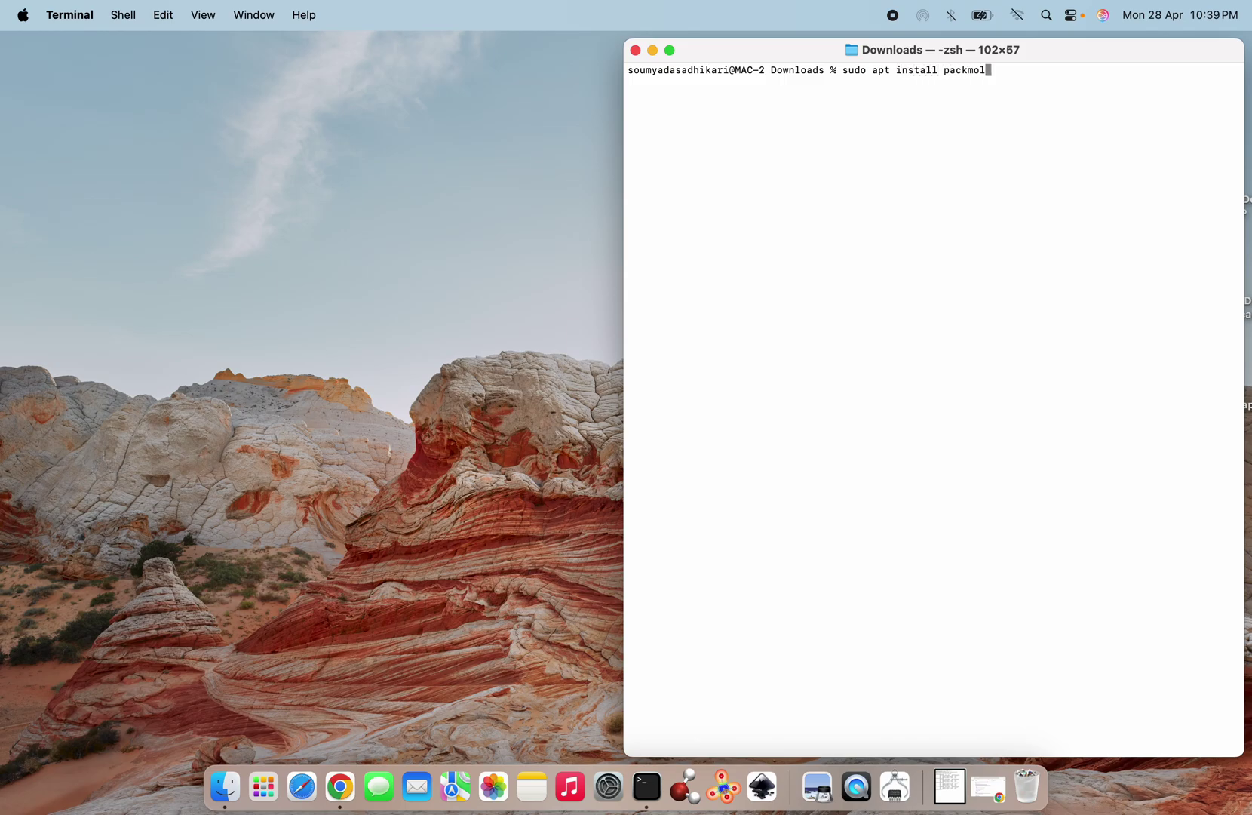
pyautogui.press('BackSpace')
pyautogui.press('BackSpace')
pyautogui.press('BackSpace')
pyautogui.press('BackSpace')
pyautogui.press('BackSpace')
pyautogui.press('BackSpace')
pyautogui.press('BackSpace')
pyautogui.press('BackSpace')
pyautogui.press('BackSpace')
pyautogui.press('BackSpace')
pyautogui.press('BackSpace')
pyautogui.press('BackSpace')
pyautogui.press('BackSpace')
pyautogui.press('BackSpace')
pyautogui.press('BackSpace')
pyautogui.press('BackSpace')
pyautogui.press('BackSpace')
pyautogui.press('BackSpace')
pyautogui.press('BackSpace')
pyautogui.press('BackSpace')
pyautogui.press('BackSpace')
pyautogui.press('BackSpace')
pyautogui.press('BackSpace')
pyautogui.press('BackSpace')
# Run "brew install packmol" in the Downloads folder to install Packmol with Homebrew.
pyautogui.press('Up')
pyautogui.press('Up')
pyautogui.press('Up')
pyautogui.press('Up')
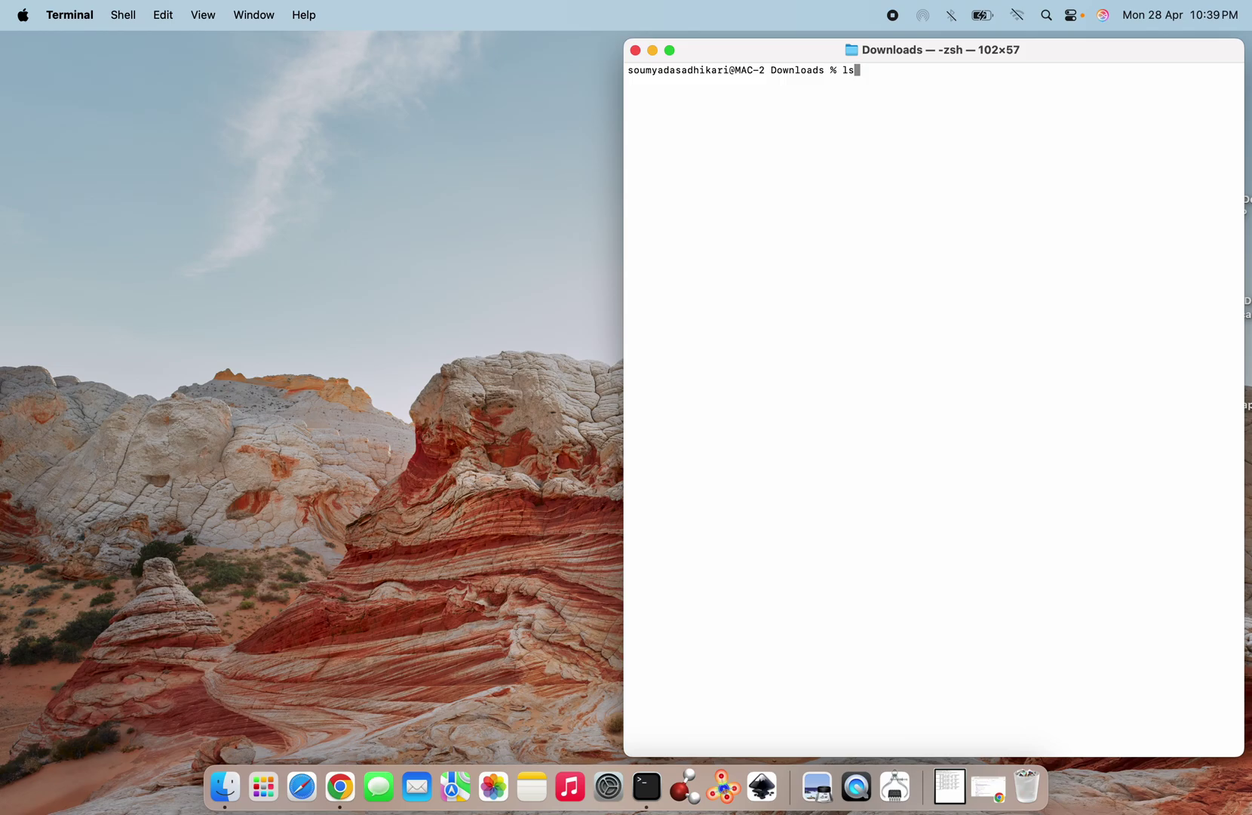
pyautogui.press('Return')
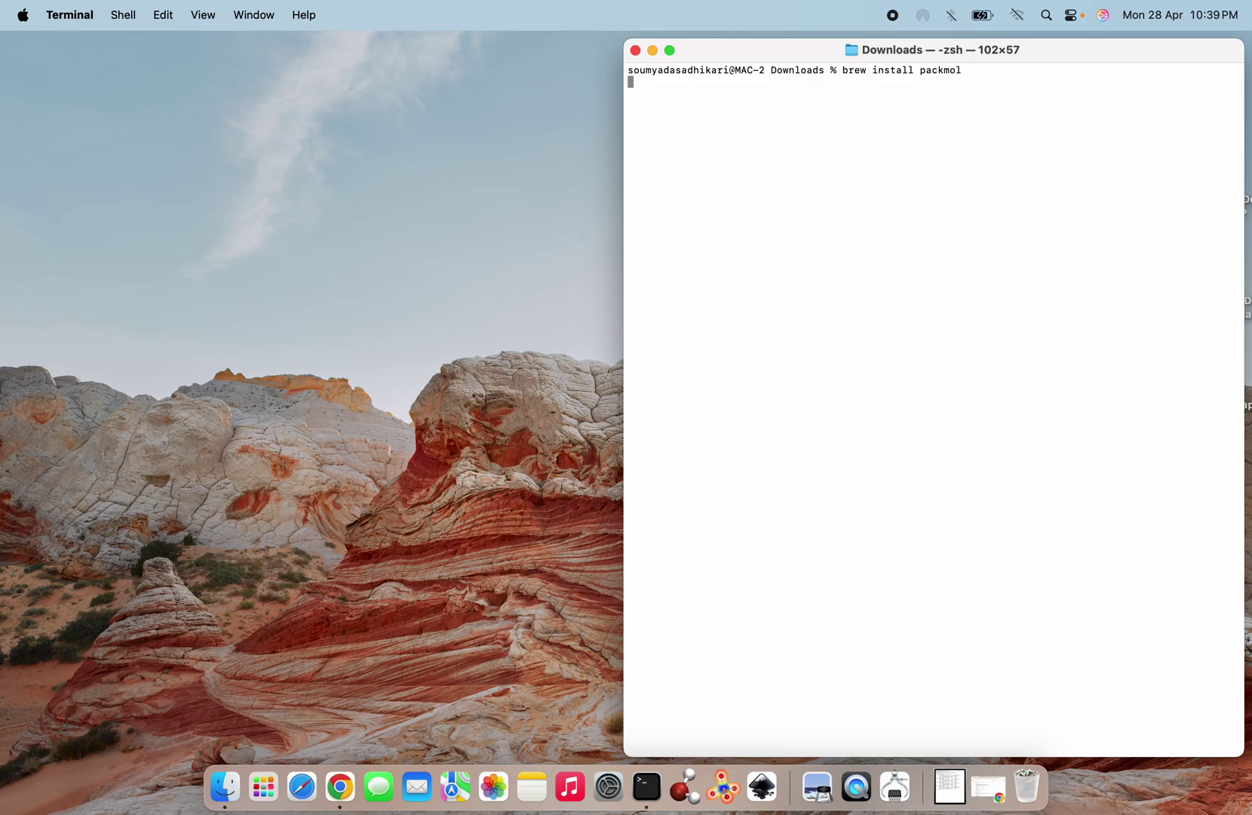
pyautogui.press('BackSpace')
pyautogui.press('BackSpace')
pyautogui.press('BackSpace')
pyautogui.press('BackSpace')
pyautogui.press('BackSpace')
pyautogui.press('BackSpace')
pyautogui.press('BackSpace')
pyautogui.press('BackSpace')
pyautogui.press('BackSpace')
pyautogui.press('BackSpace')
pyautogui.press('BackSpace')
pyautogui.press('BackSpace')
pyautogui.press('BackSpace')
pyautogui.press('BackSpace')
pyautogui.press('BackSpace')
pyautogui.press('BackSpace')
pyautogui.press('BackSpace')
pyautogui.press('BackSpace')
pyautogui.press('BackSpace')
pyautogui.press('BackSpace')
# Switch to Chrome, open the Packmol home page from the Google results and read its introduction.
pyautogui.click(342, 785)
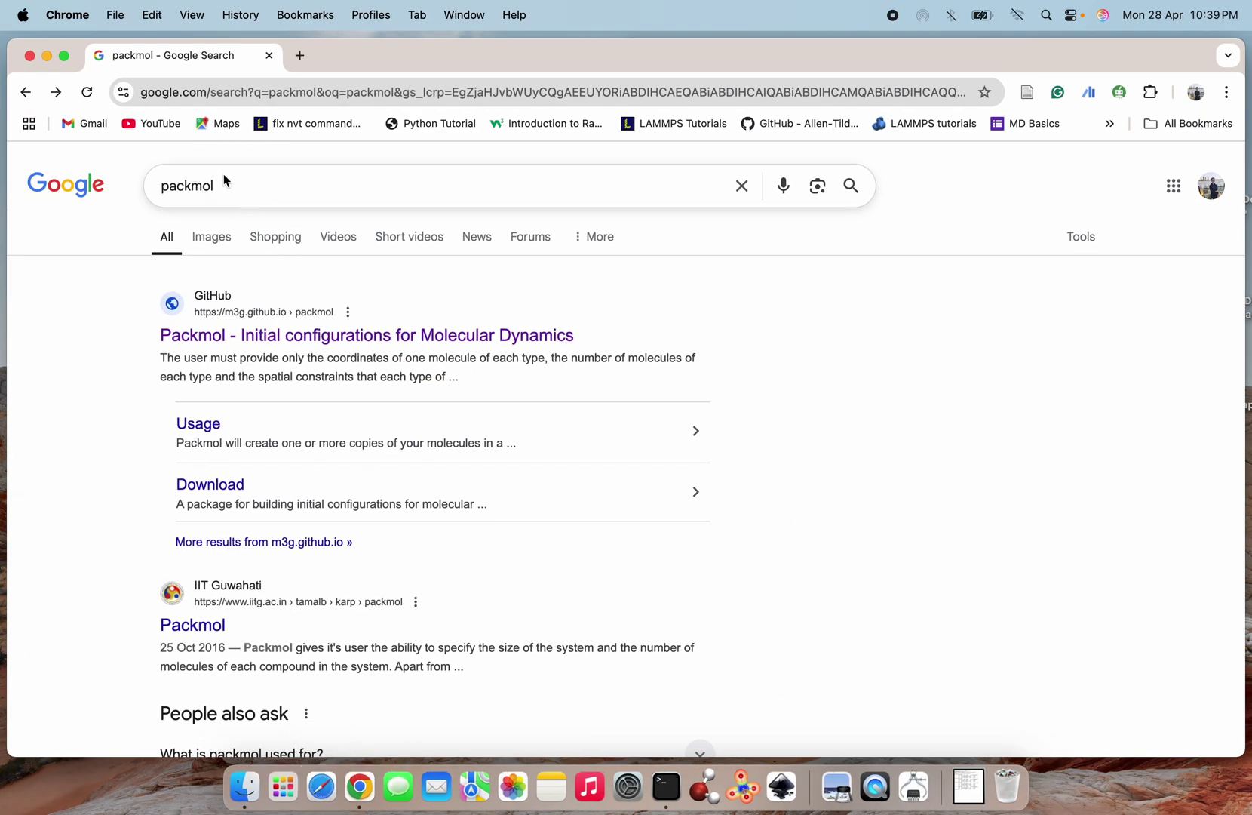
pyautogui.click(273, 342)
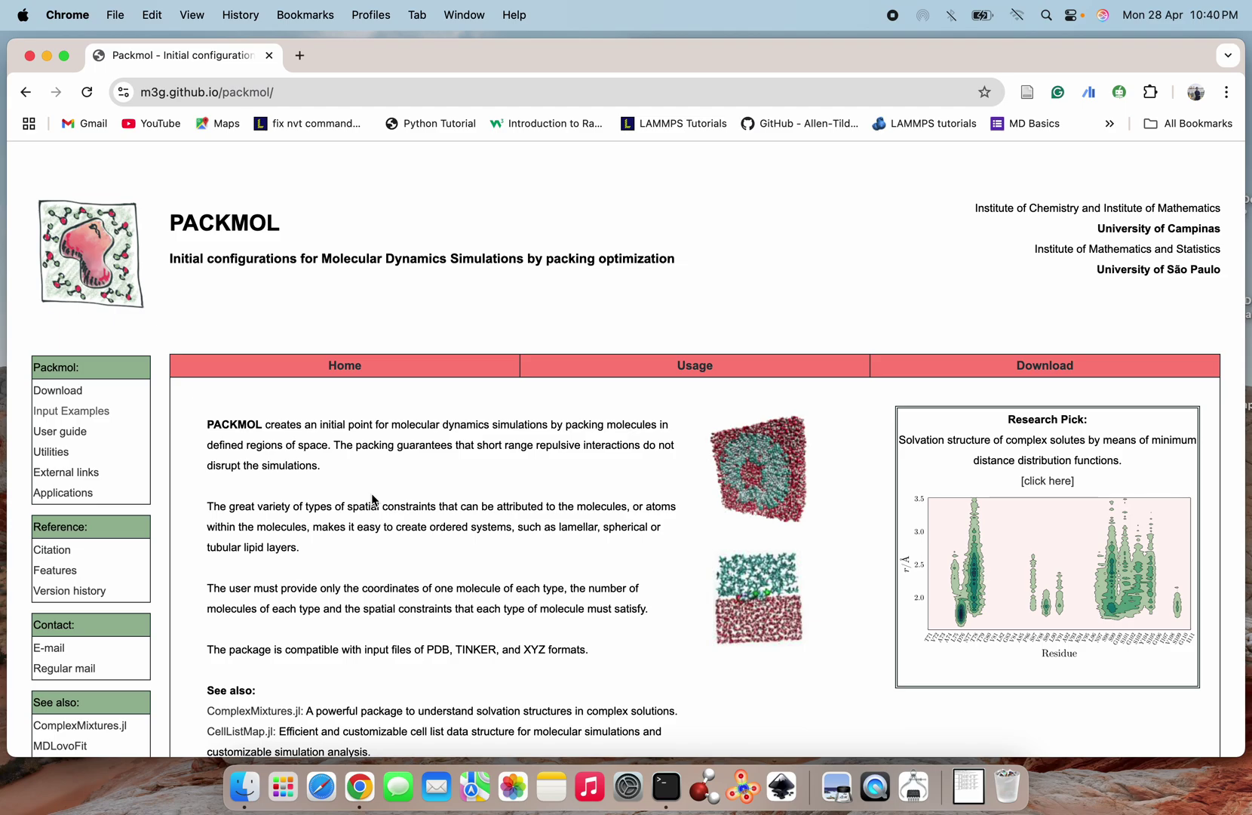
pyautogui.scroll(-1, 374, 499)
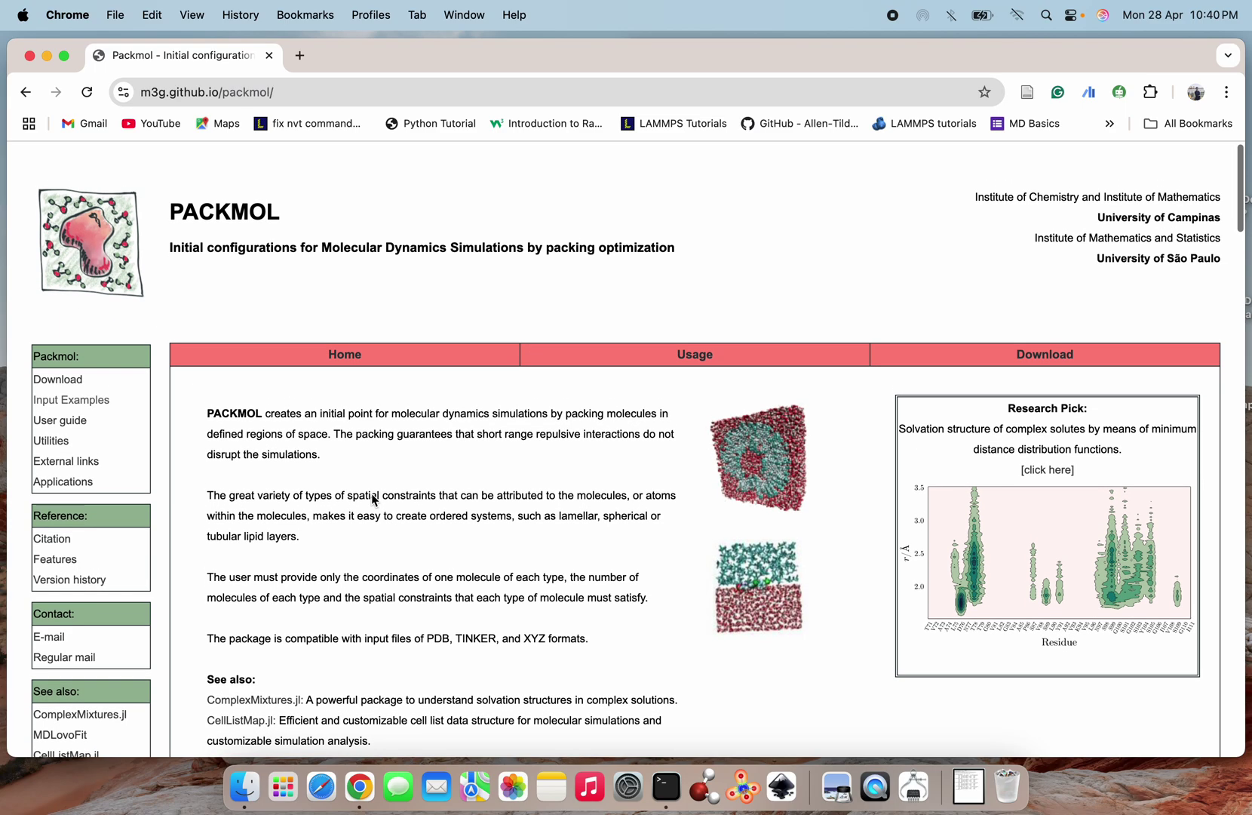
pyautogui.scroll(-5, 373, 499)
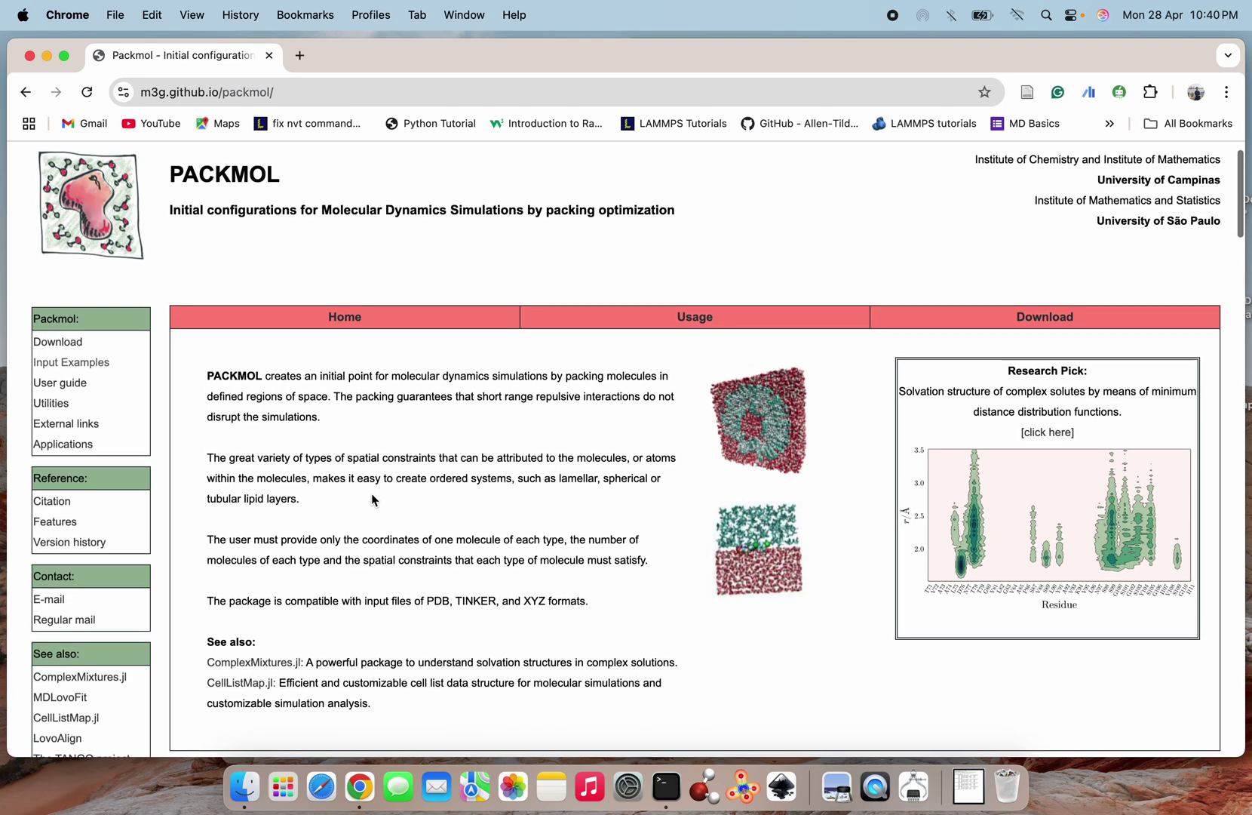
pyautogui.scroll(-2, 374, 499)
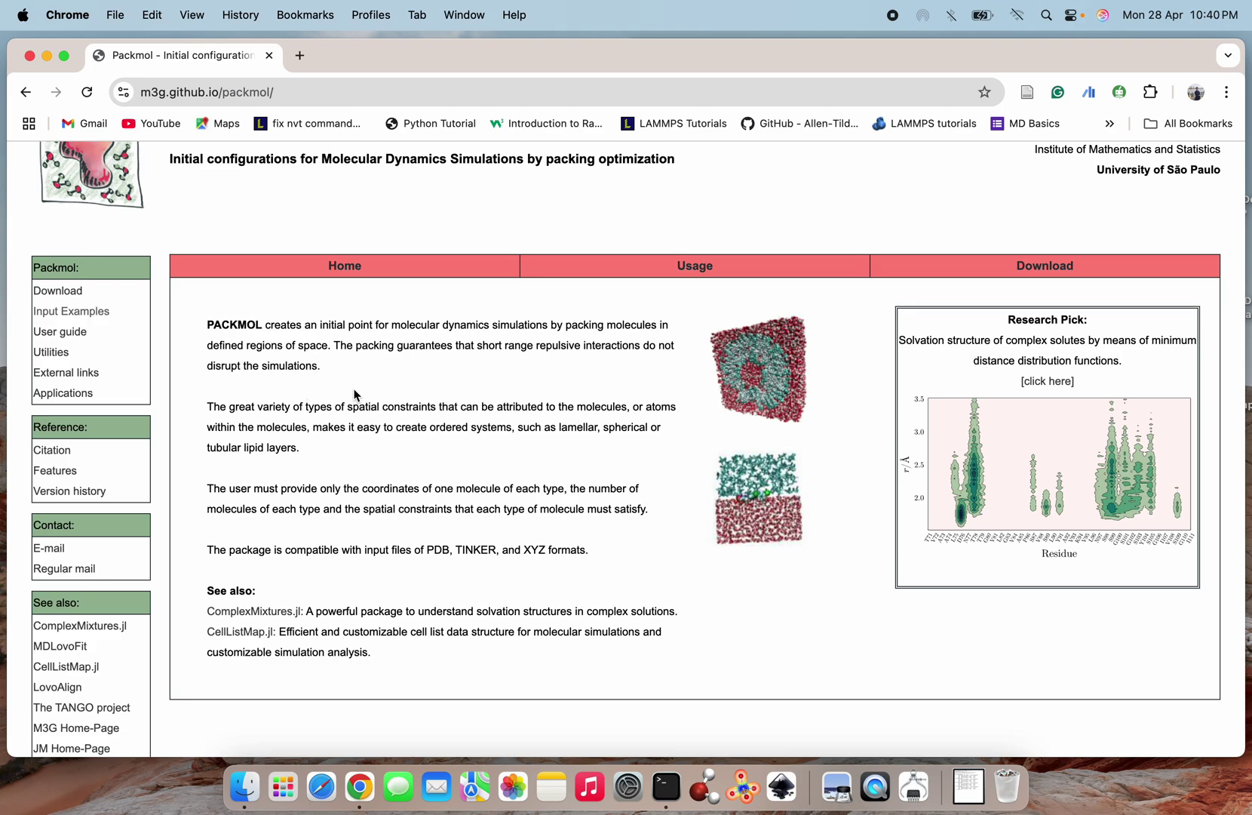
pyautogui.scroll(-5, 325, 594)
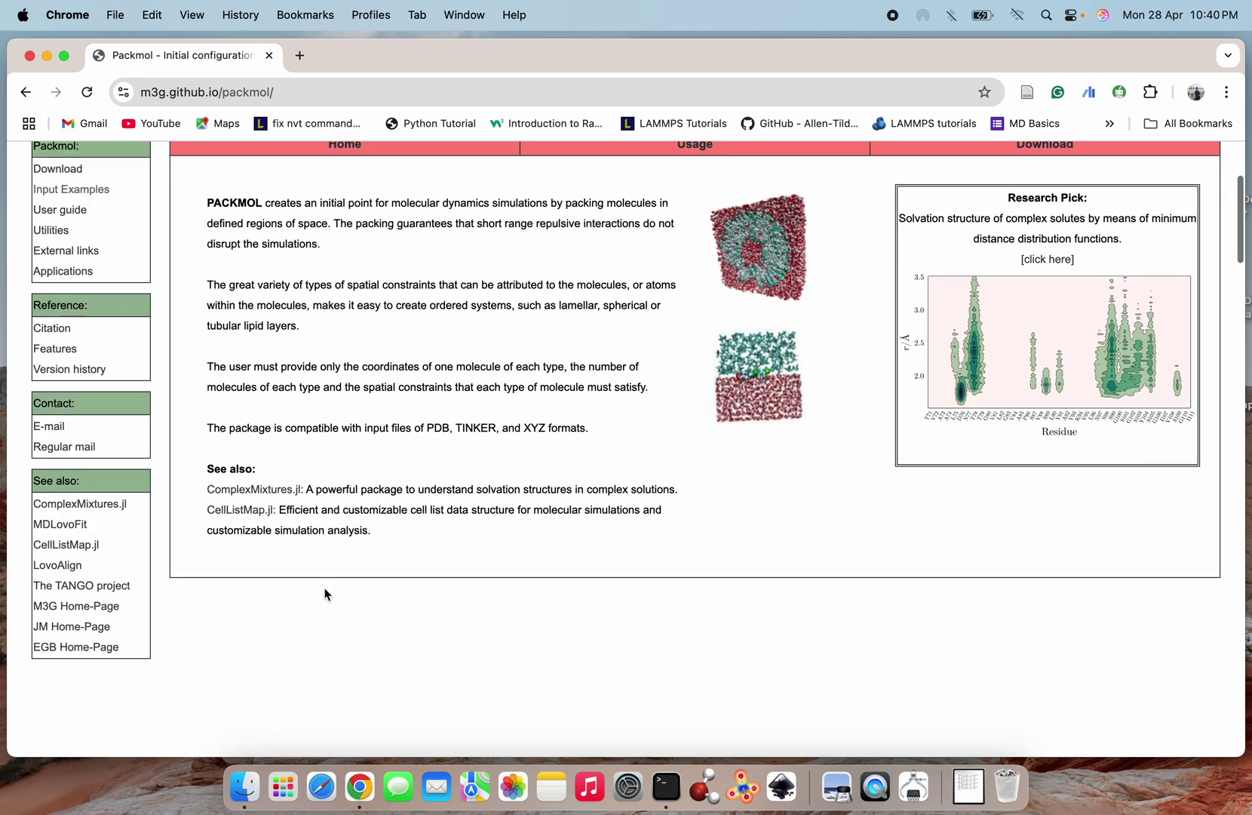
pyautogui.scroll(8, 325, 594)
pyautogui.scroll(-2, 326, 594)
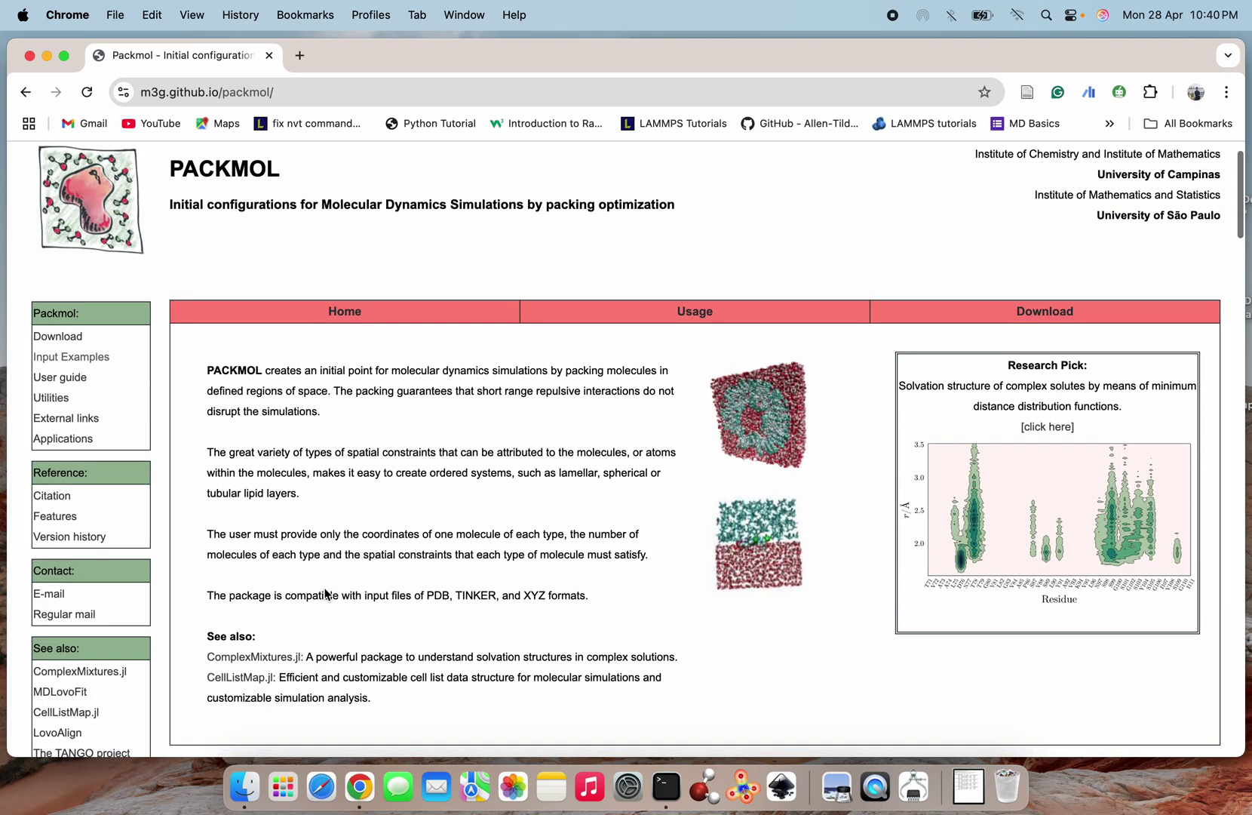
# Open Packmol's Download page and review the instructions for installing it and the advanced download alternatives.
pyautogui.click(60, 337)
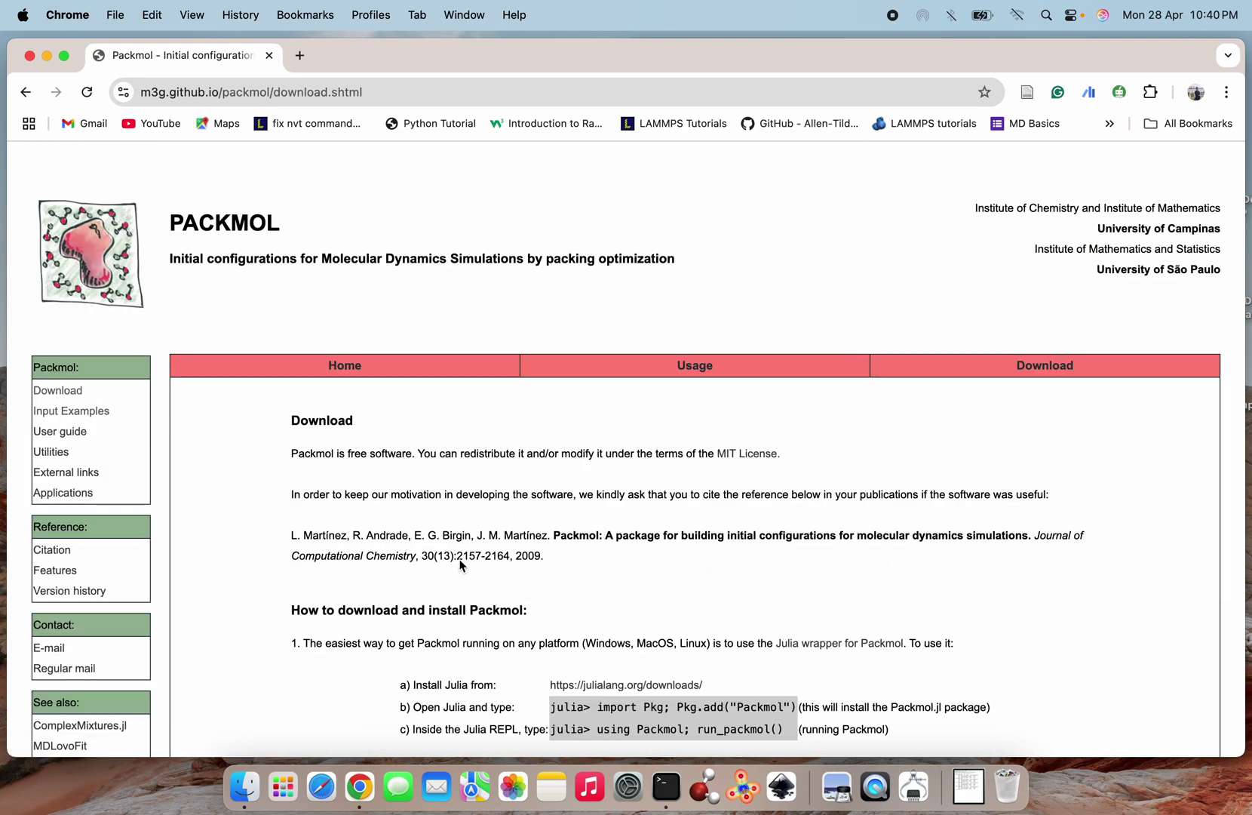
pyautogui.scroll(-5, 544, 616)
pyautogui.scroll(-5, 544, 617)
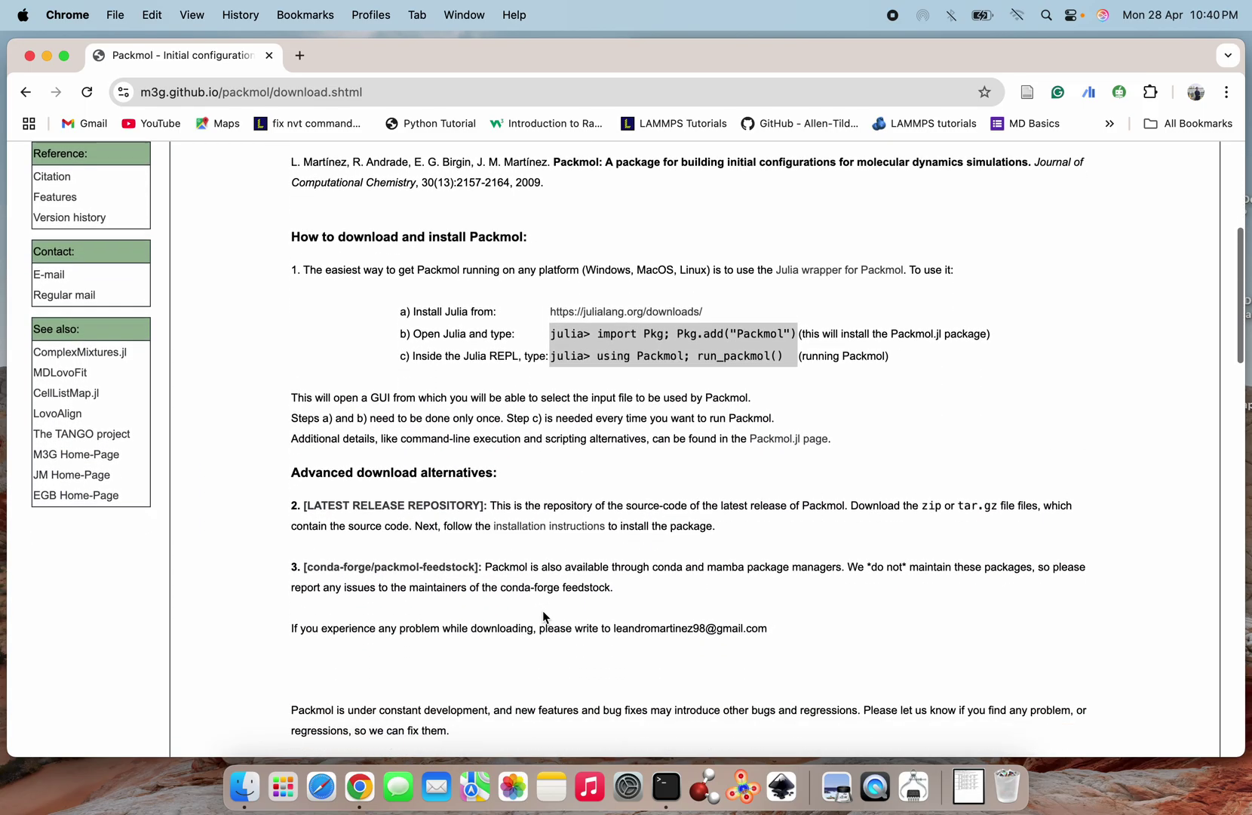
pyautogui.scroll(2, 544, 616)
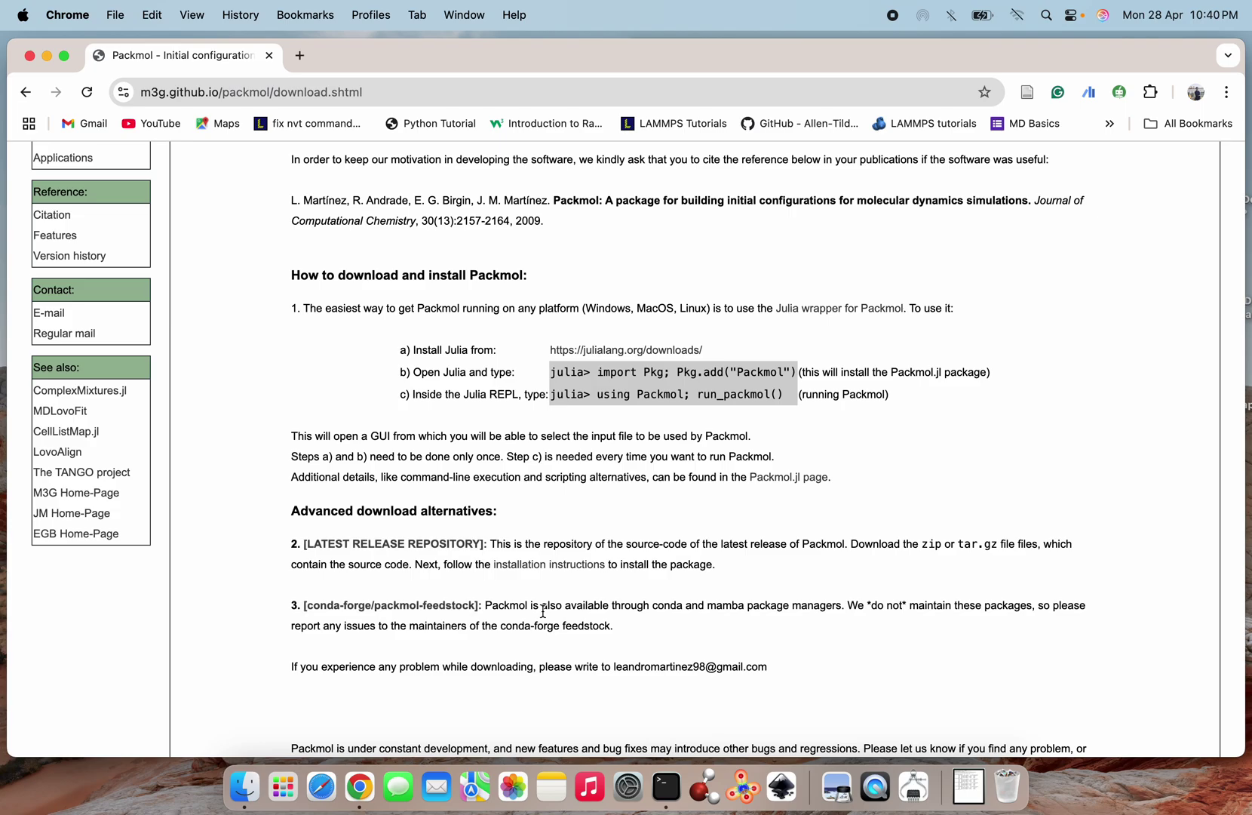
pyautogui.scroll(-2, 544, 611)
pyautogui.scroll(-3, 543, 611)
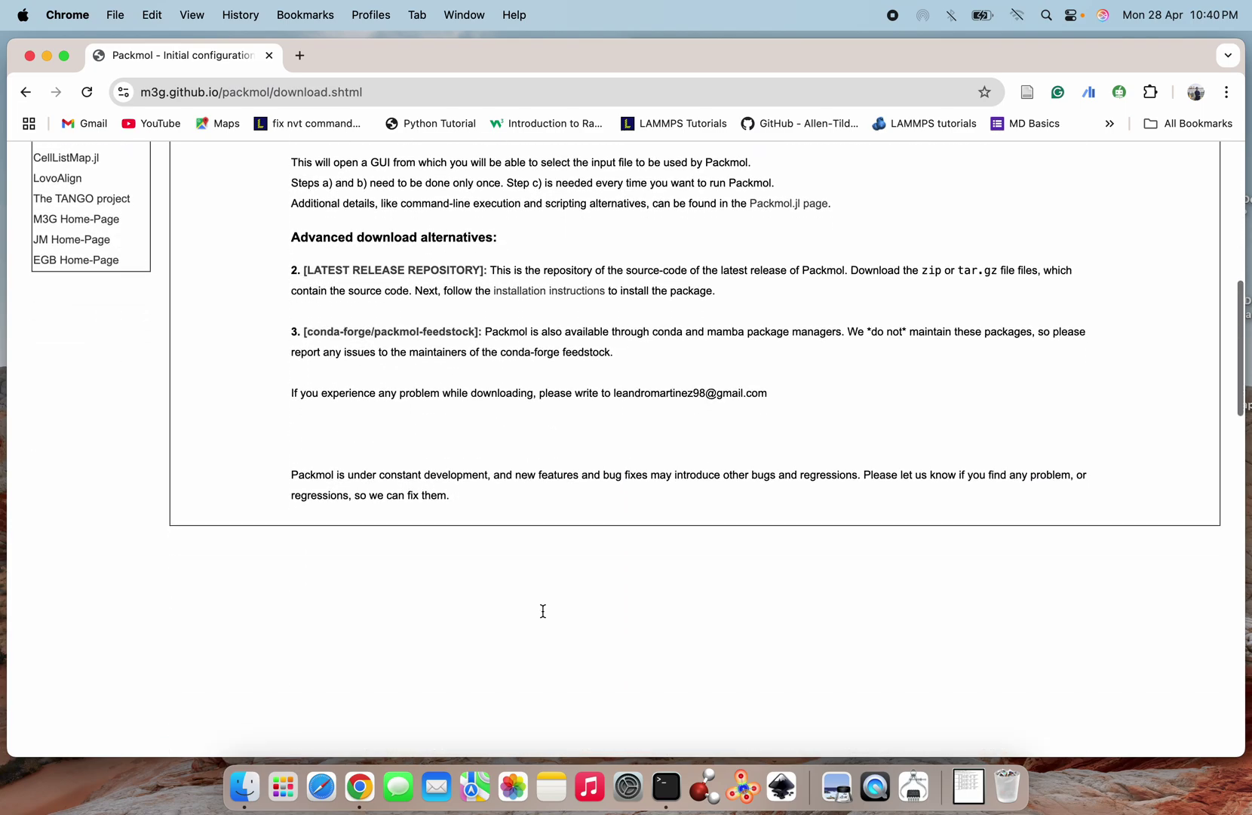
pyautogui.scroll(10, 544, 616)
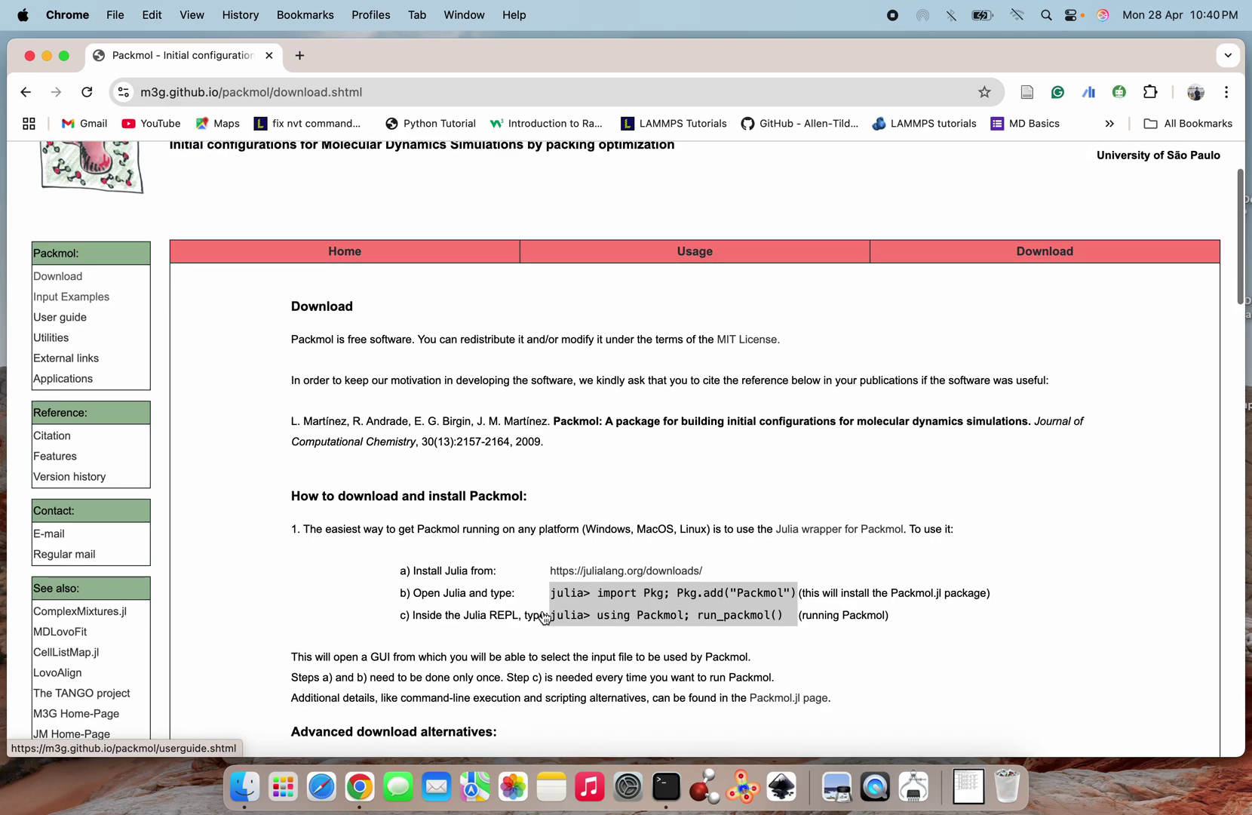
pyautogui.scroll(-2, 543, 649)
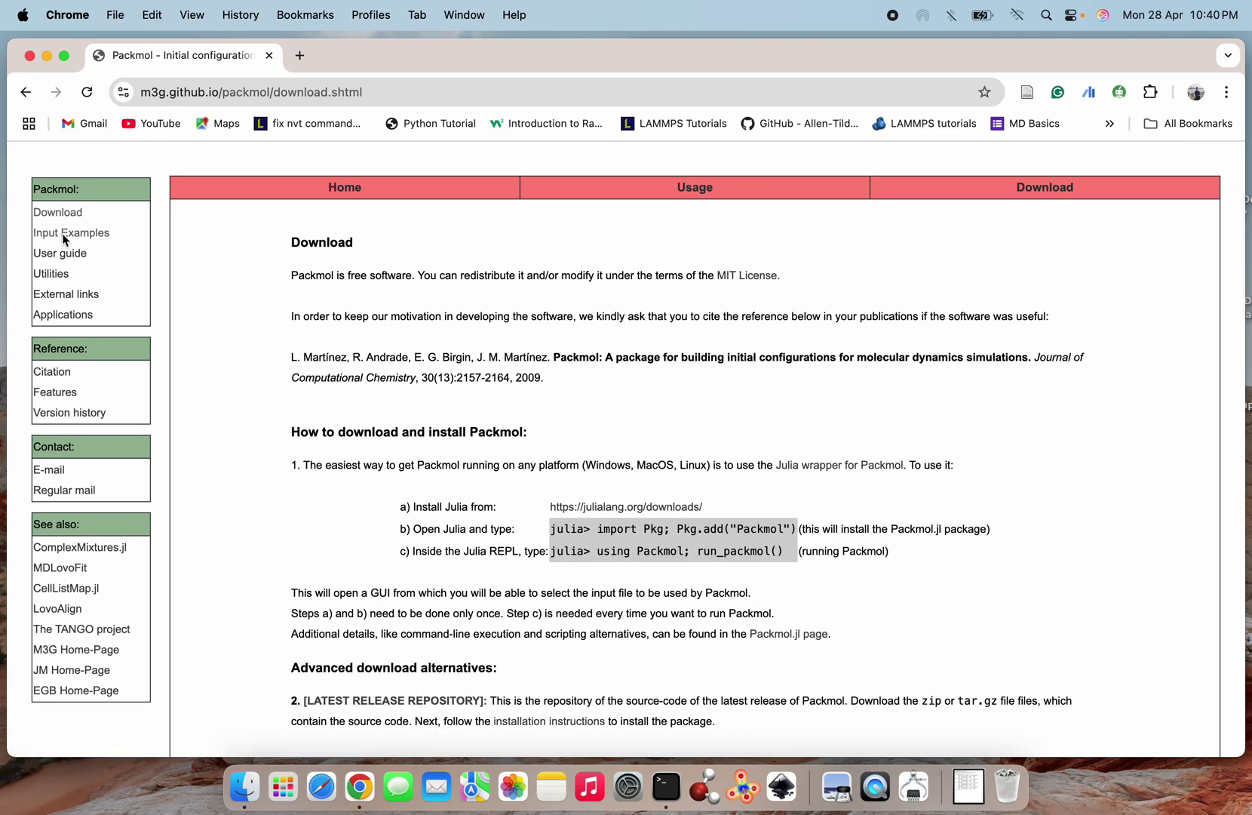
# Open the Input Examples page and examine the water and urea mixture and the water and chloroform interface examples.
pyautogui.click(68, 233)
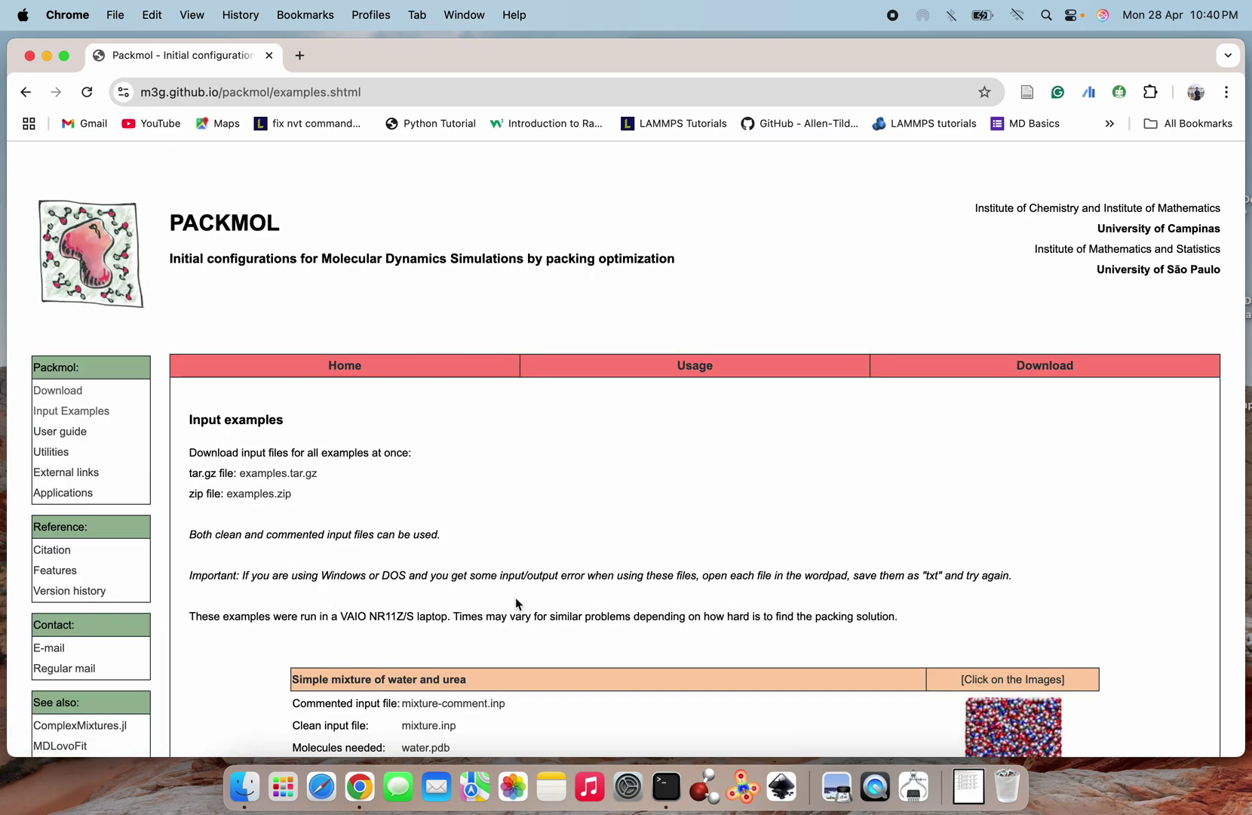
pyautogui.scroll(-5, 516, 601)
pyautogui.scroll(-4, 516, 603)
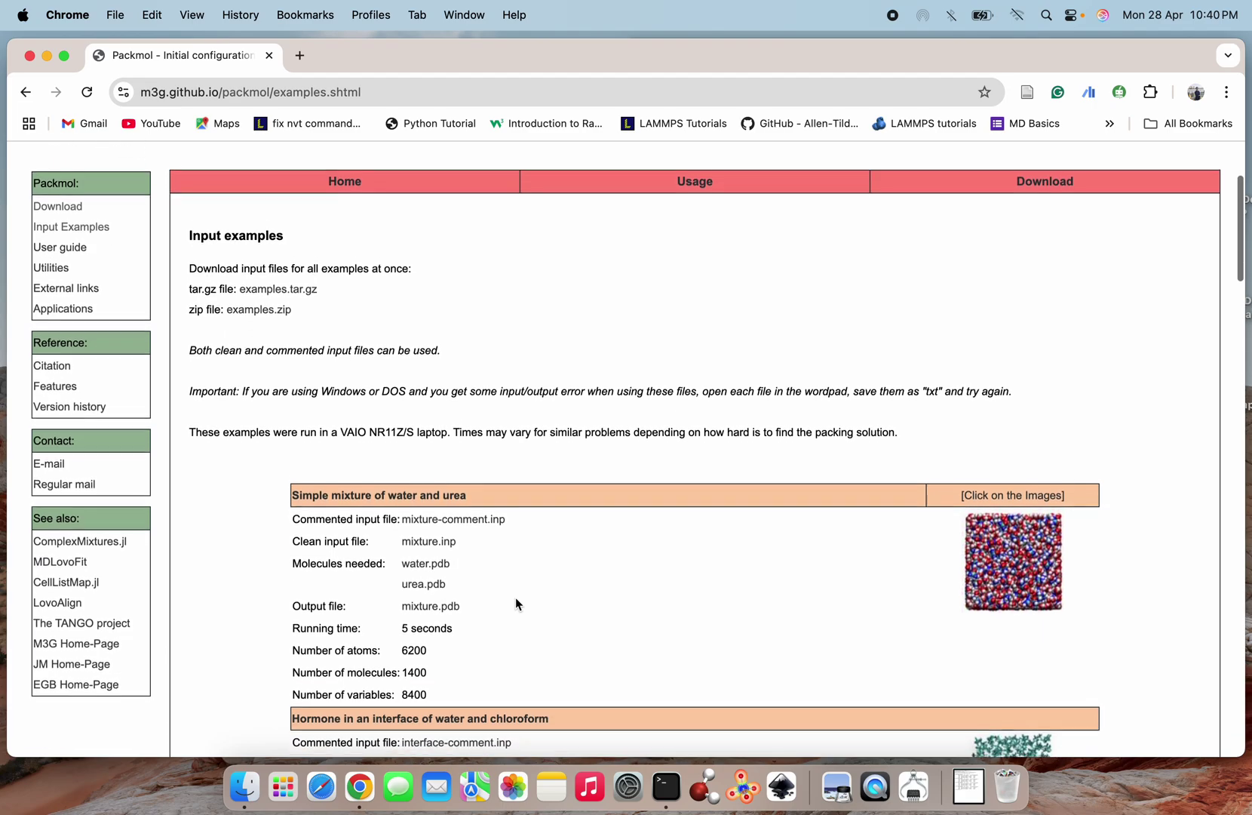
pyautogui.scroll(-2, 515, 597)
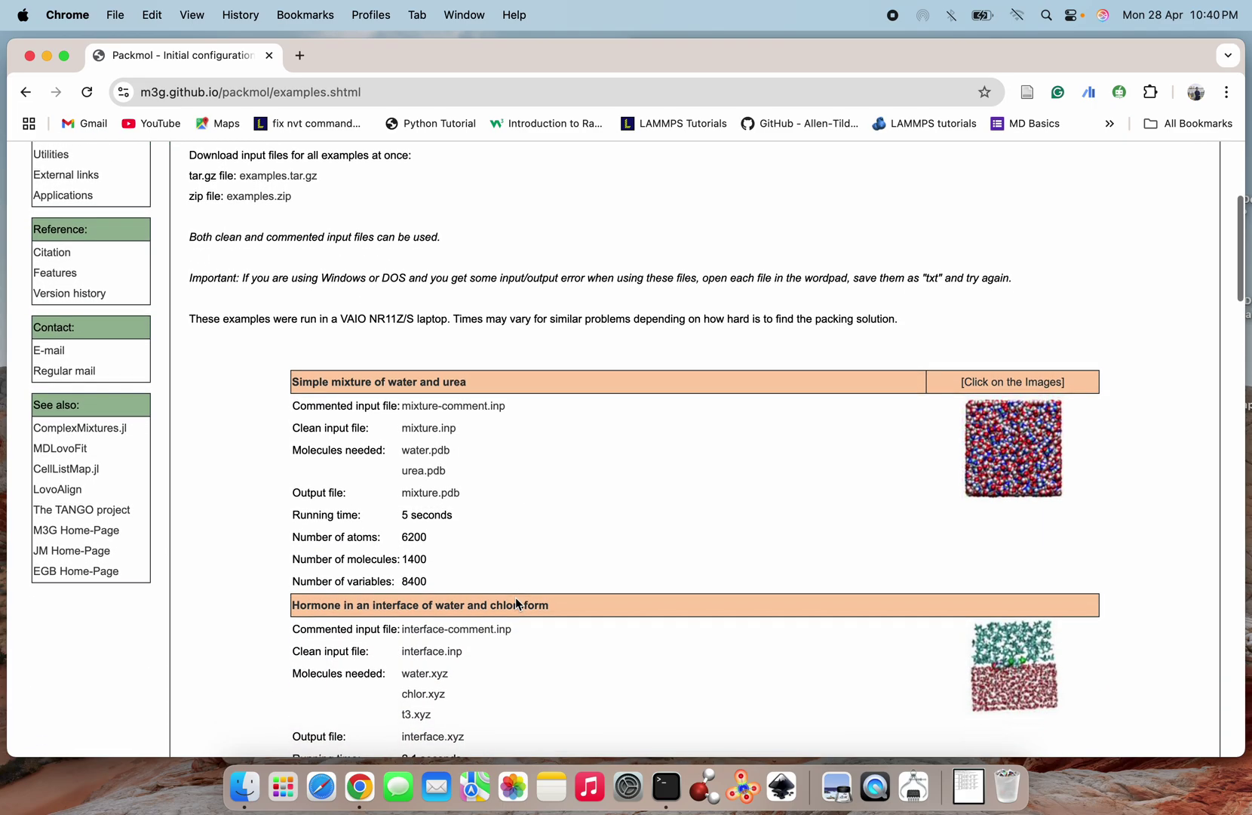
pyautogui.scroll(3, 515, 597)
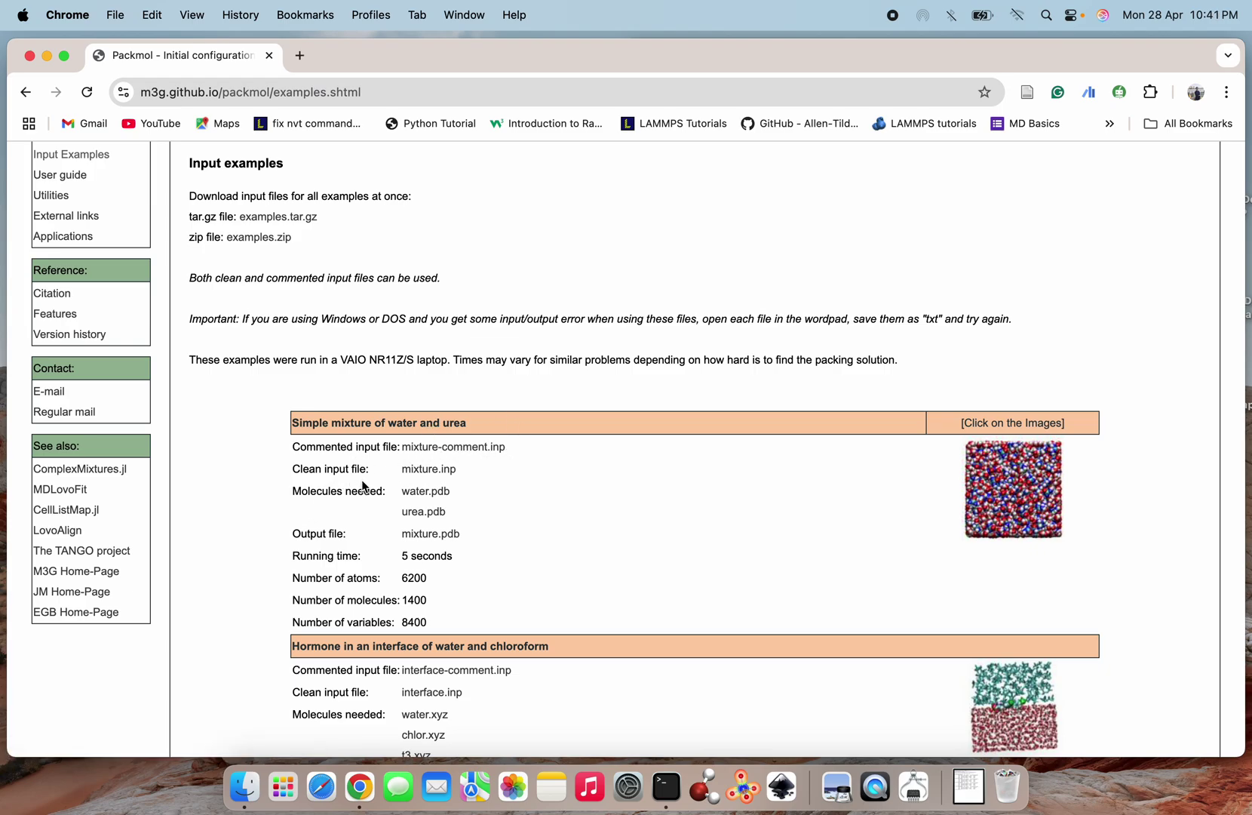
pyautogui.scroll(-2, 369, 524)
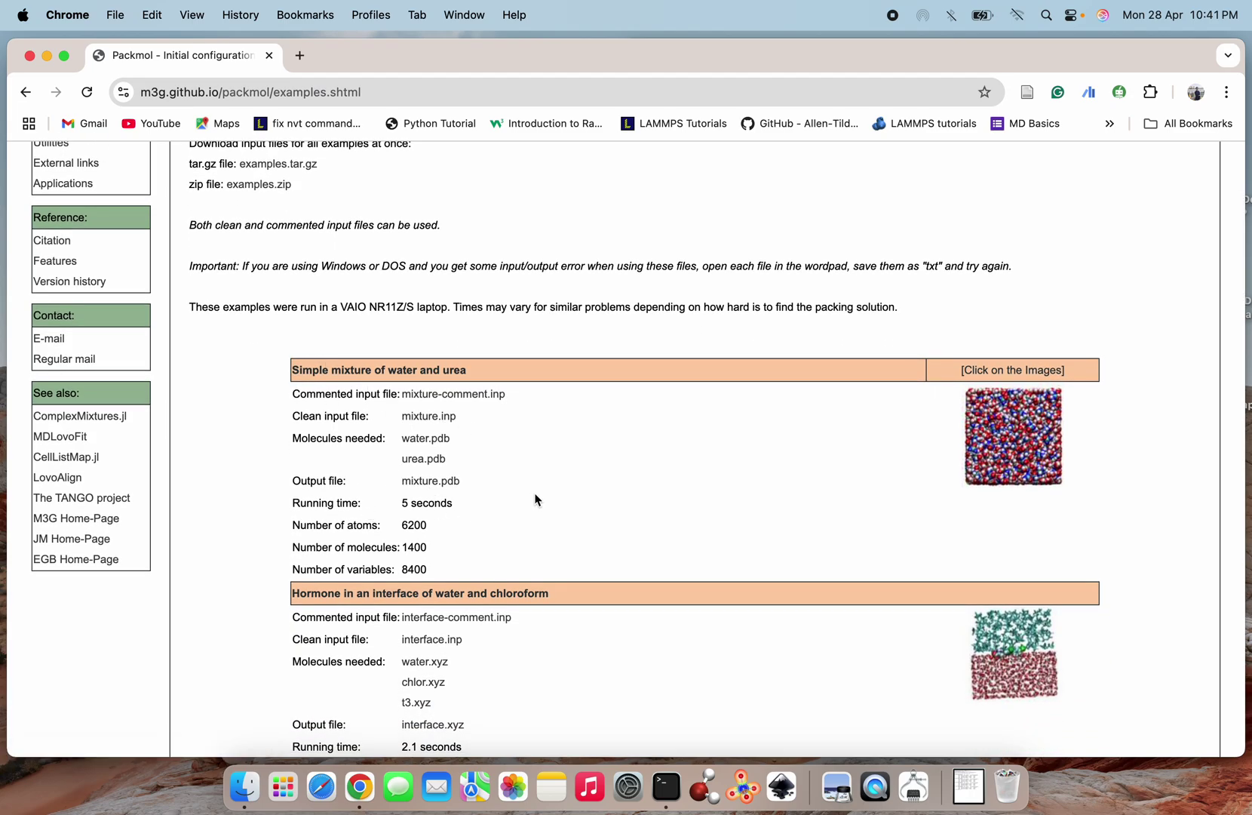
pyautogui.scroll(-1, 537, 501)
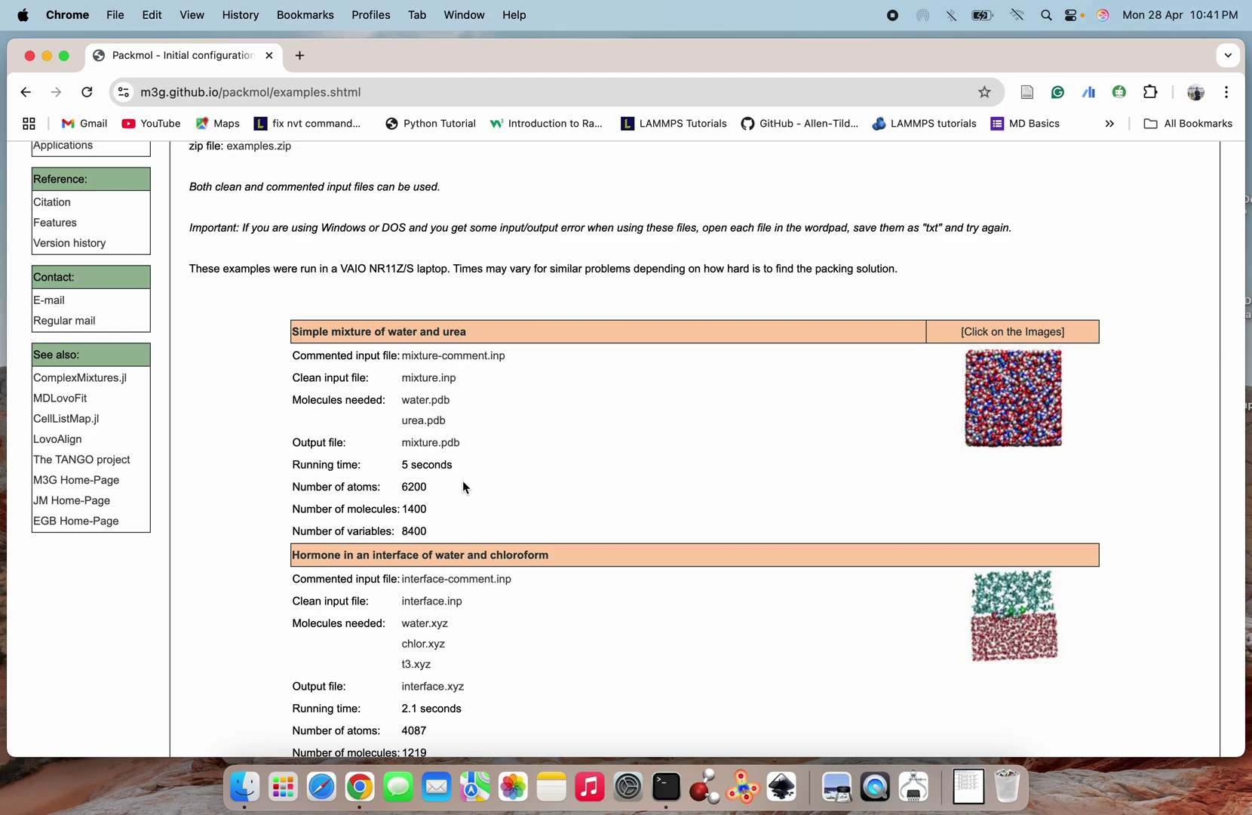
pyautogui.scroll(-3, 464, 503)
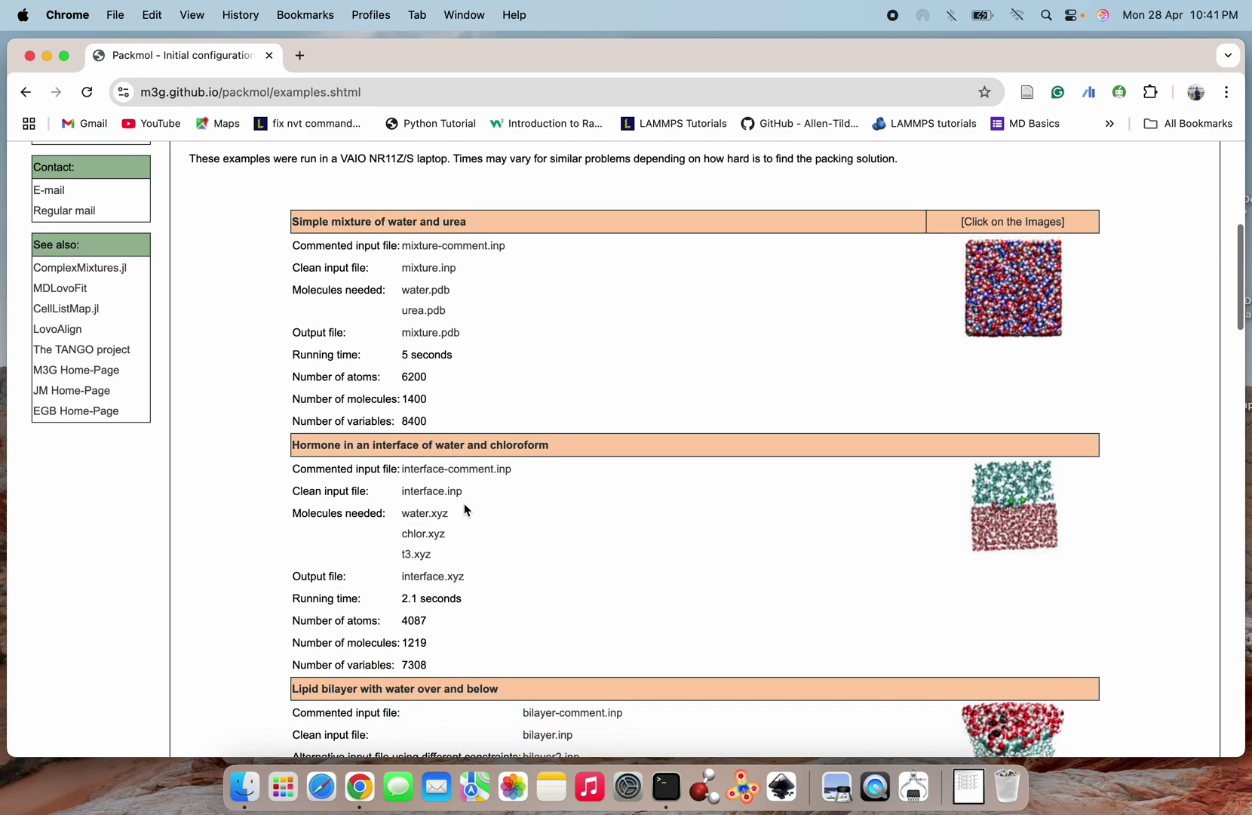
pyautogui.scroll(2, 464, 504)
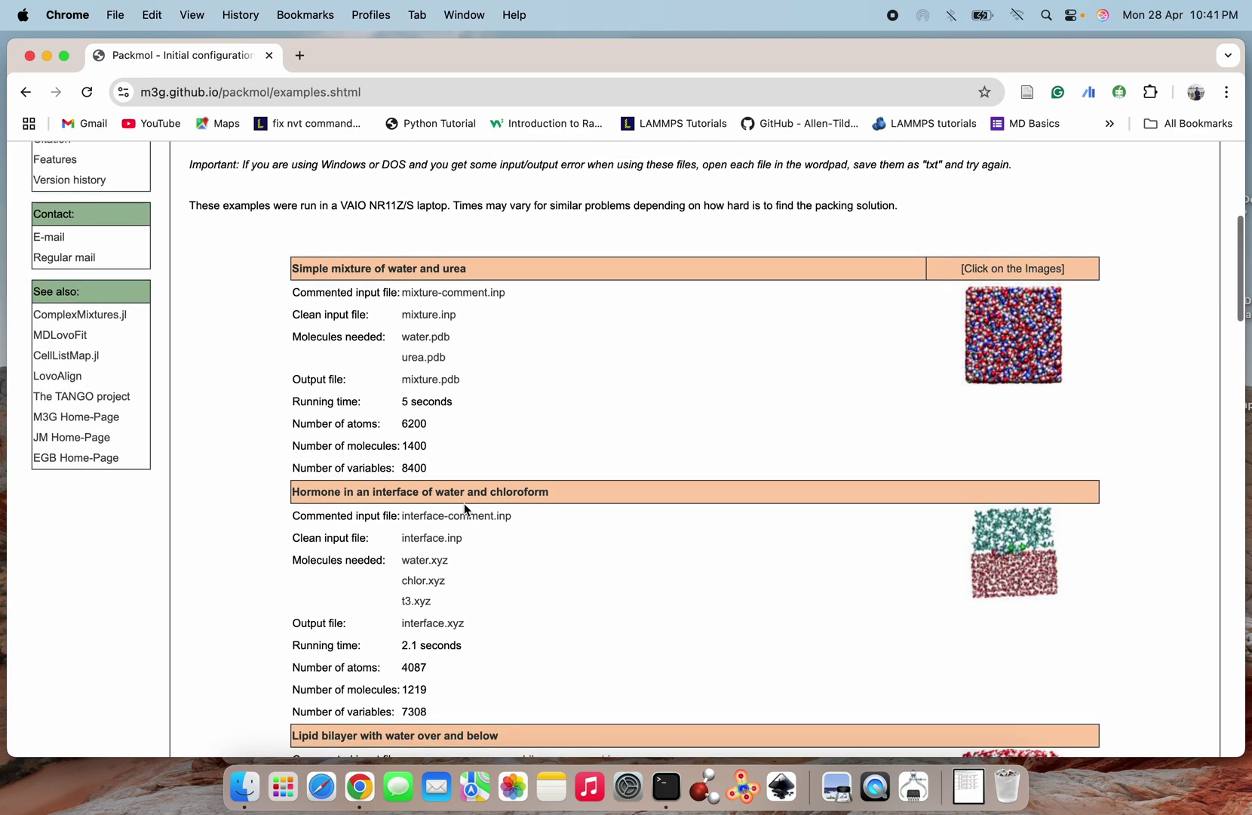
pyautogui.scroll(1, 465, 510)
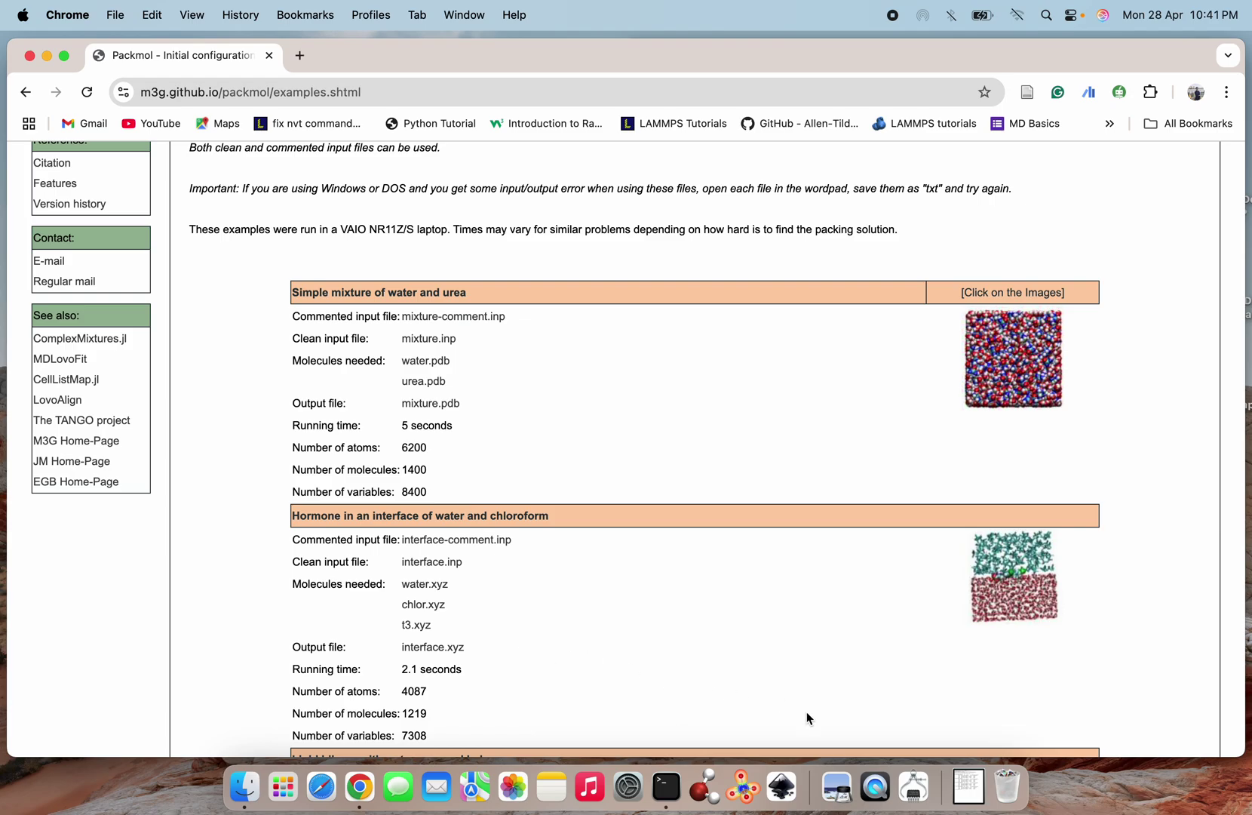
# Download mixture.inp, water.pdb and urea.pdb from the water and urea example and check the recent downloads.
pyautogui.click(430, 341)
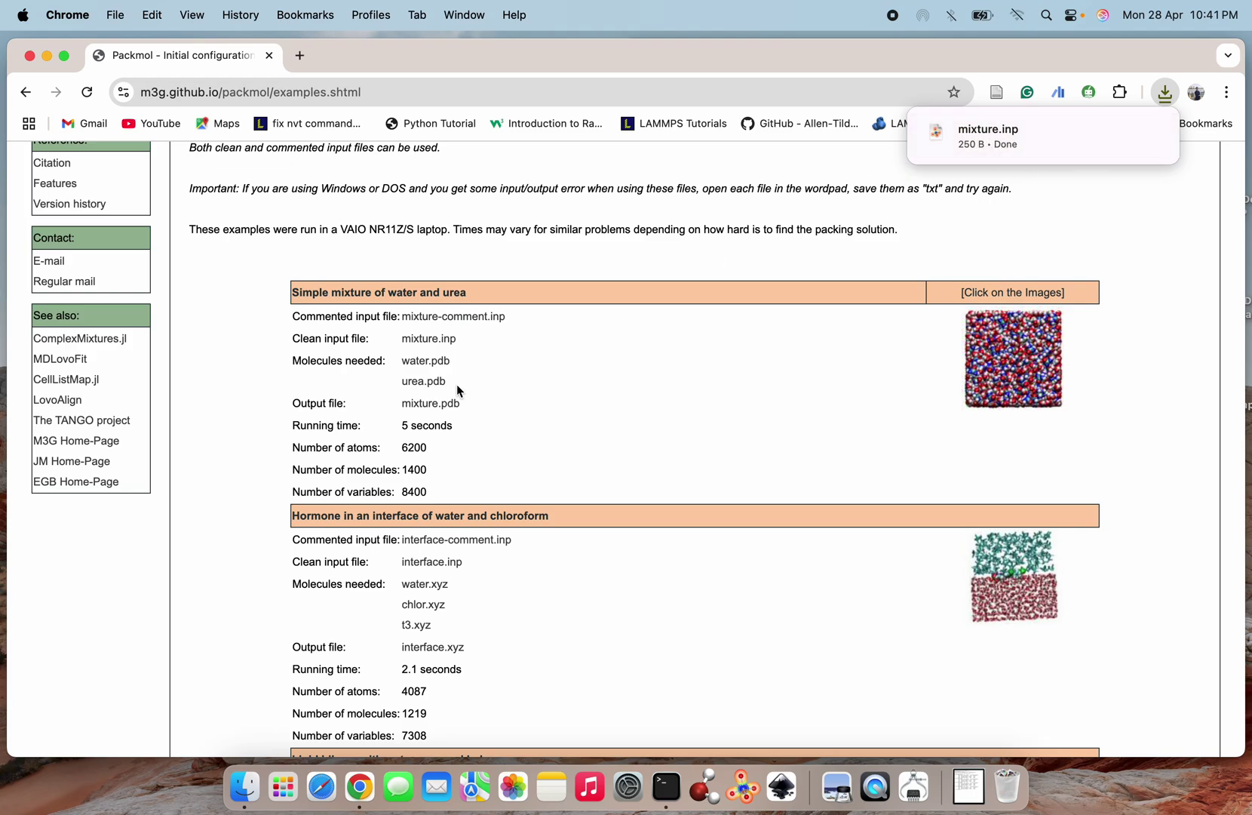
pyautogui.click(429, 361)
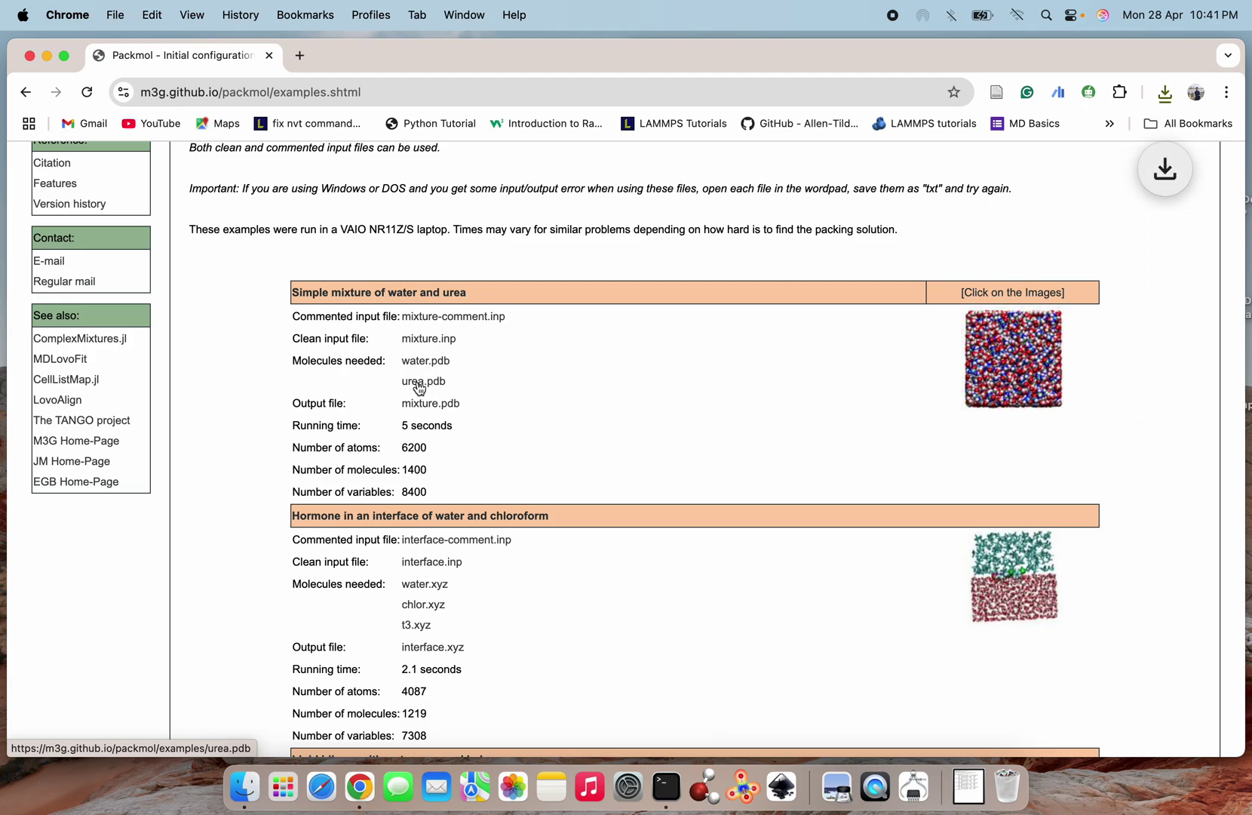
pyautogui.click(1165, 92)
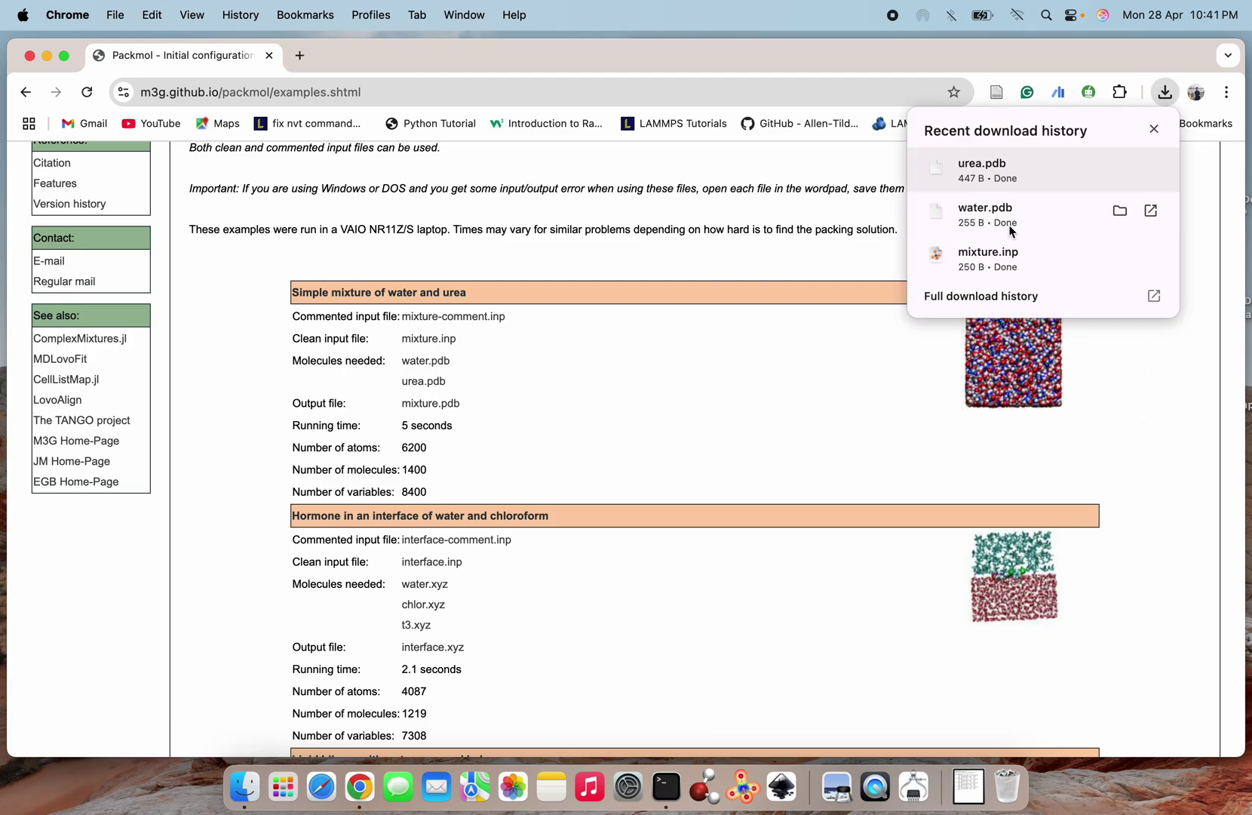
# Switch to Terminal, run packmol without an input file to check the installation, and abort it.
pyautogui.click(1026, 205)
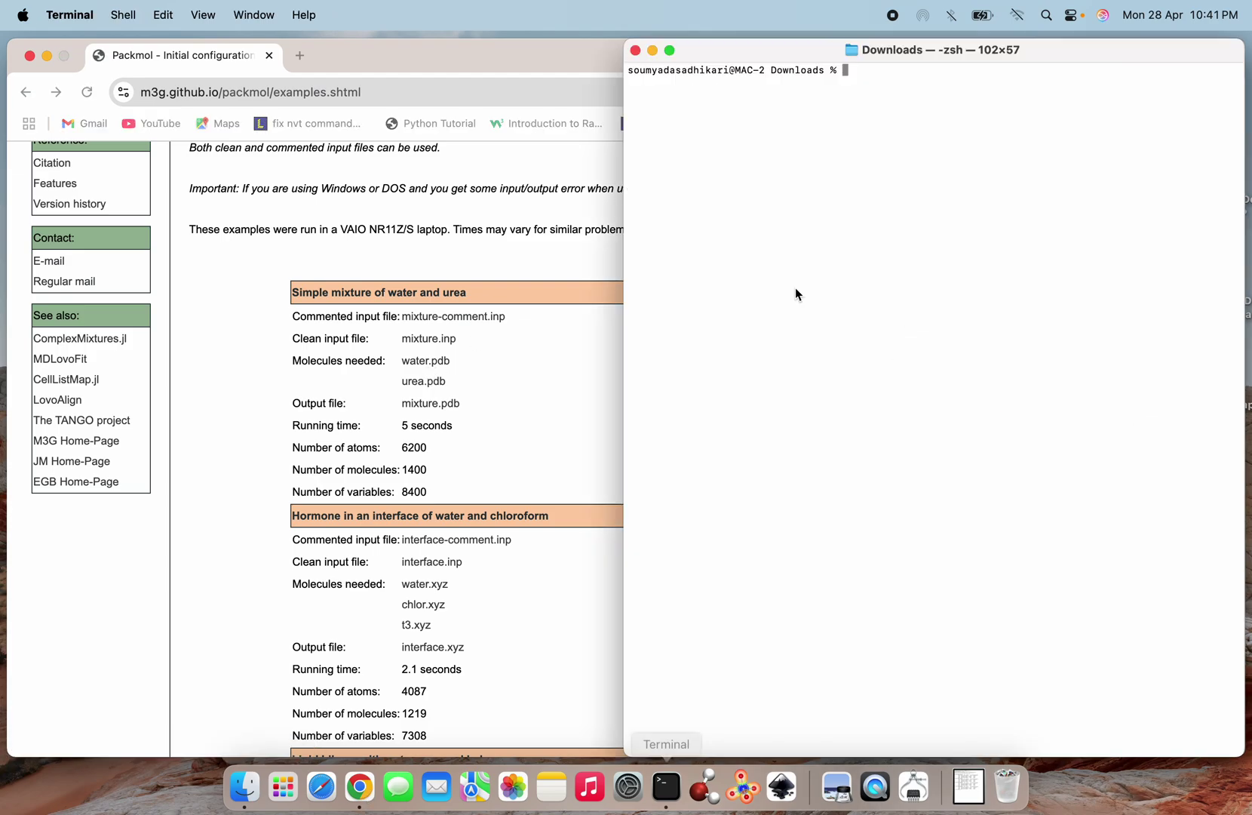
pyautogui.write('ls')
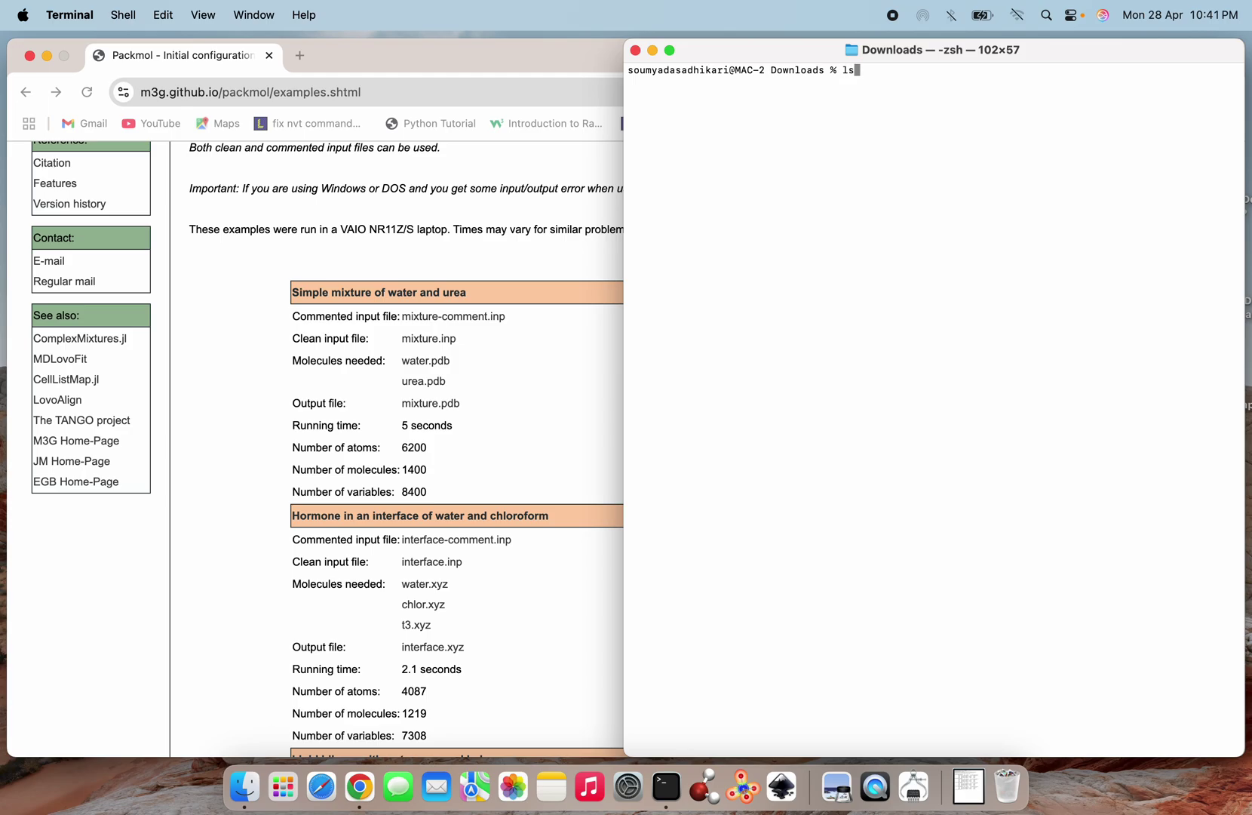
pyautogui.press('BackSpace')
pyautogui.press('BackSpace')
pyautogui.write('packmol')
pyautogui.press('Return')
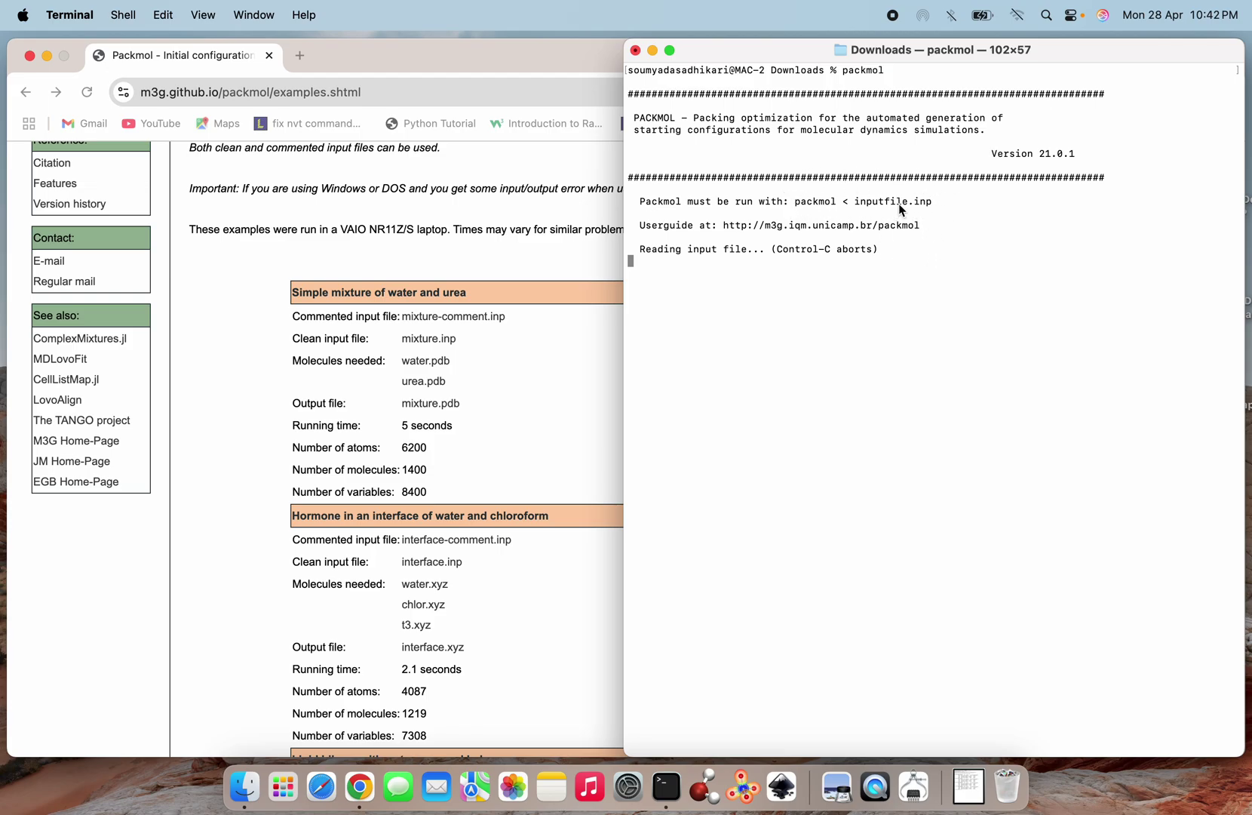
pyautogui.hotkey('ctrl', 'c')
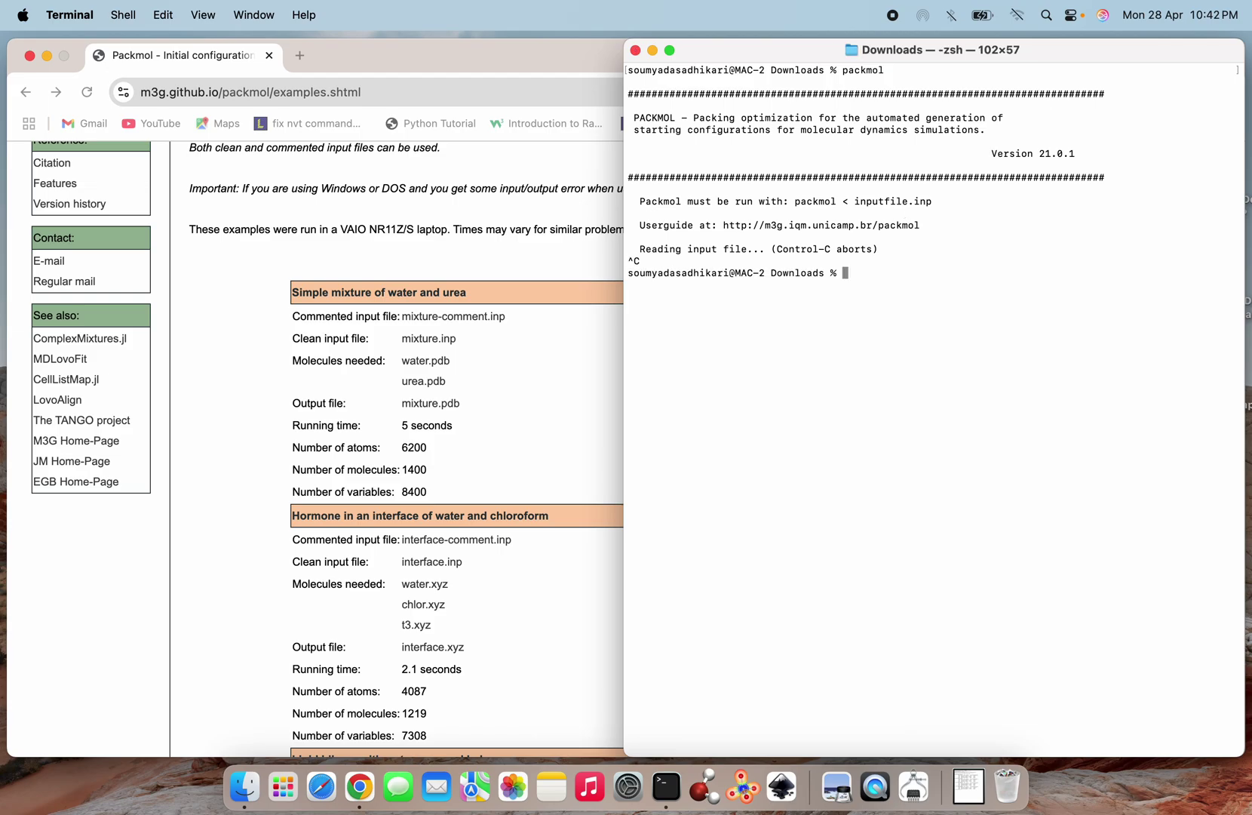
# Open mixture.inp in vi to review the packing settings for water and urea, and exit with :wq.
pyautogui.write('vi mix')
pyautogui.press('Tab')
pyautogui.press('Return')
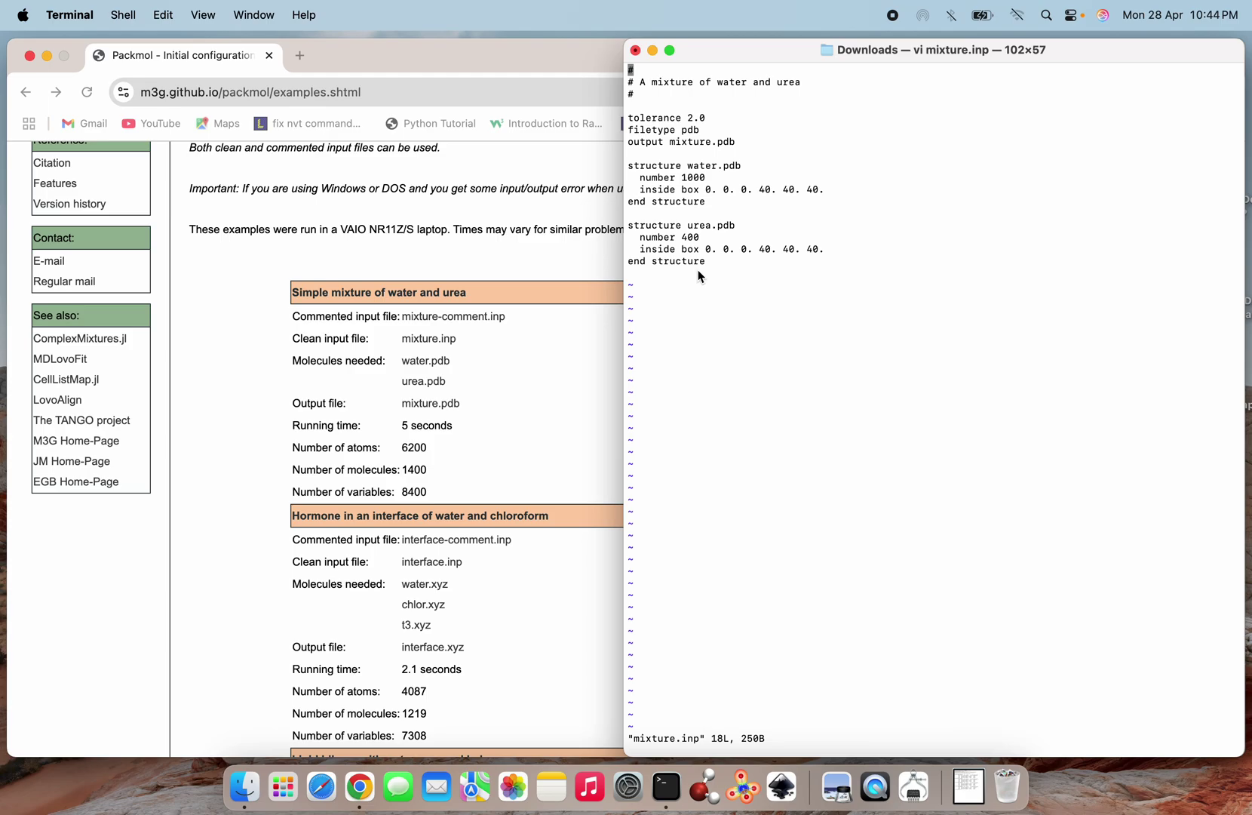
pyautogui.write(':wq')
pyautogui.press('Return')
# Open water.pdb in vi to examine the water molecule's atom coordinates and bonds.
pyautogui.write('v')
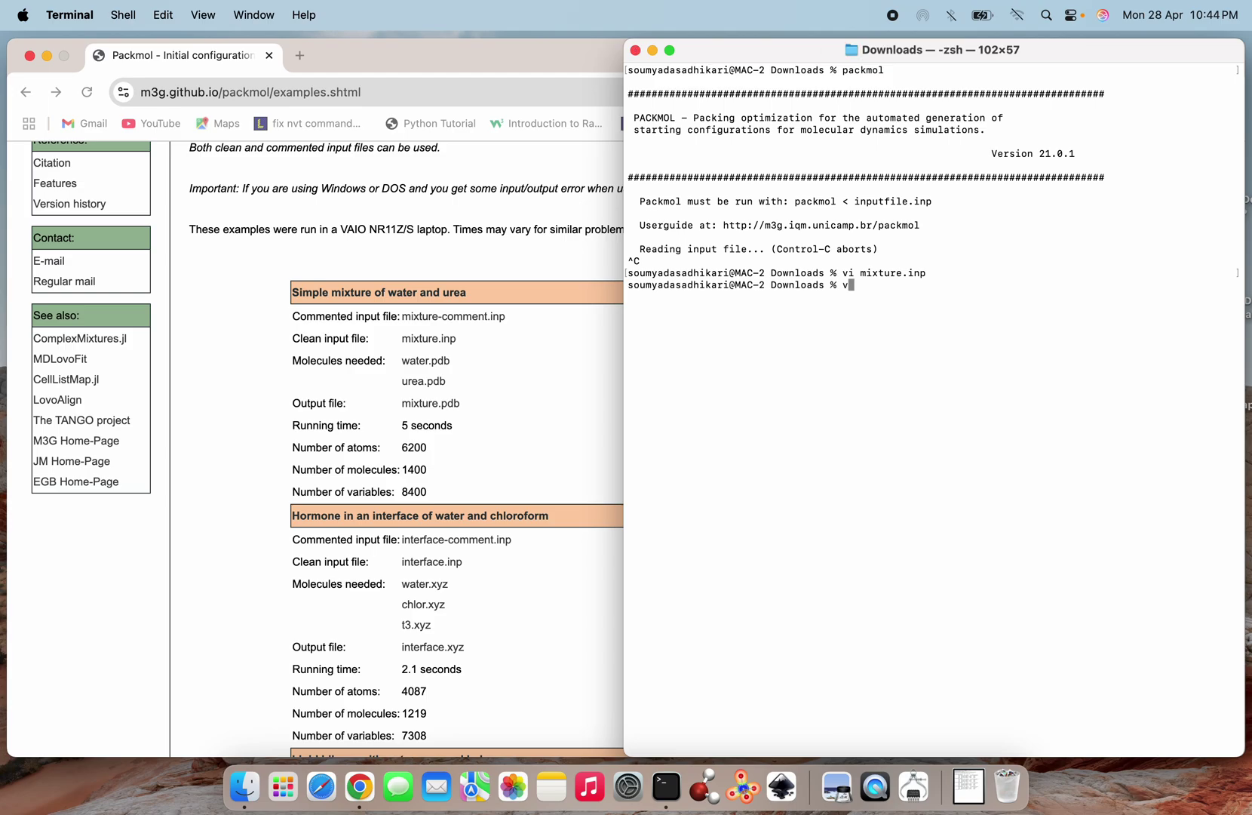
pyautogui.write('i water.pdb')
pyautogui.press('Return')
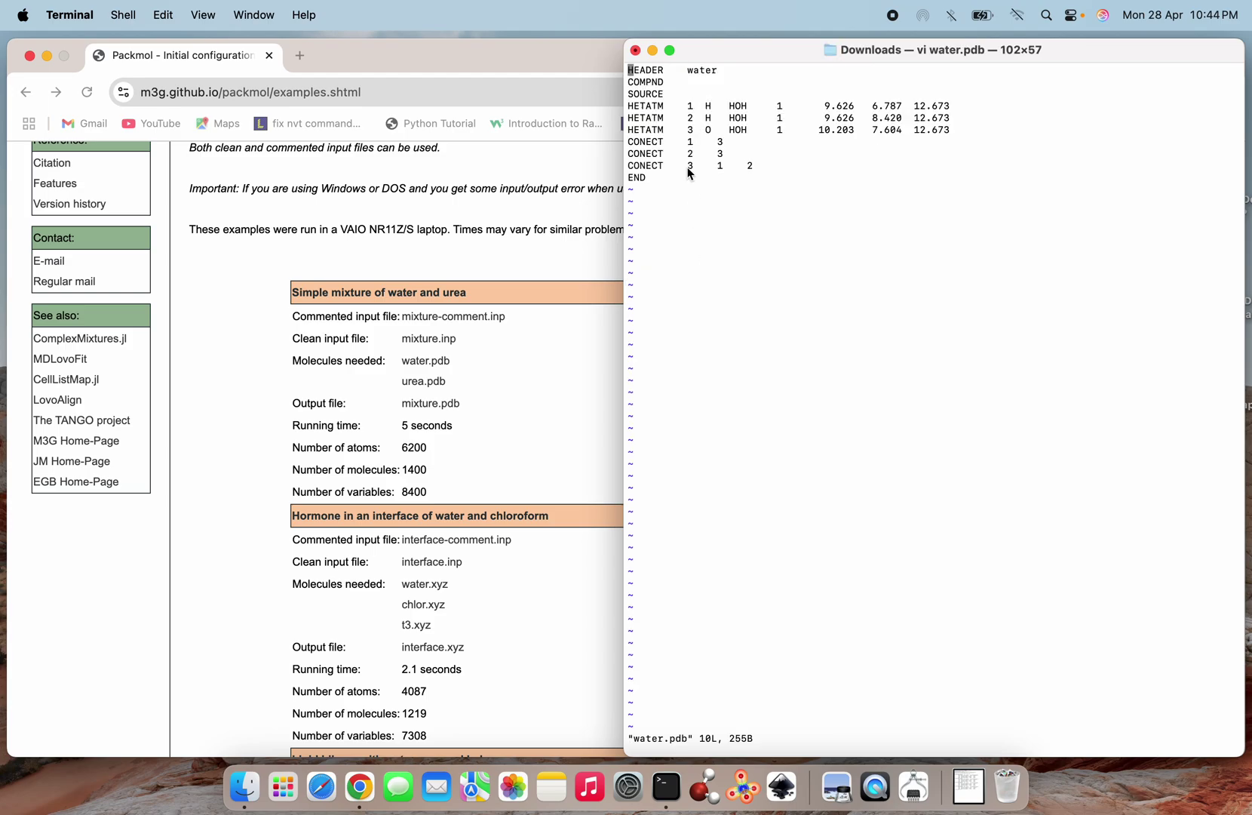
# Close water.pdb, open urea.pdb in vi to examine the urea molecule's atom coordinates, and quit without saving.
pyautogui.write(':q')
pyautogui.press('Return')
pyautogui.write('vi urea.pdb')
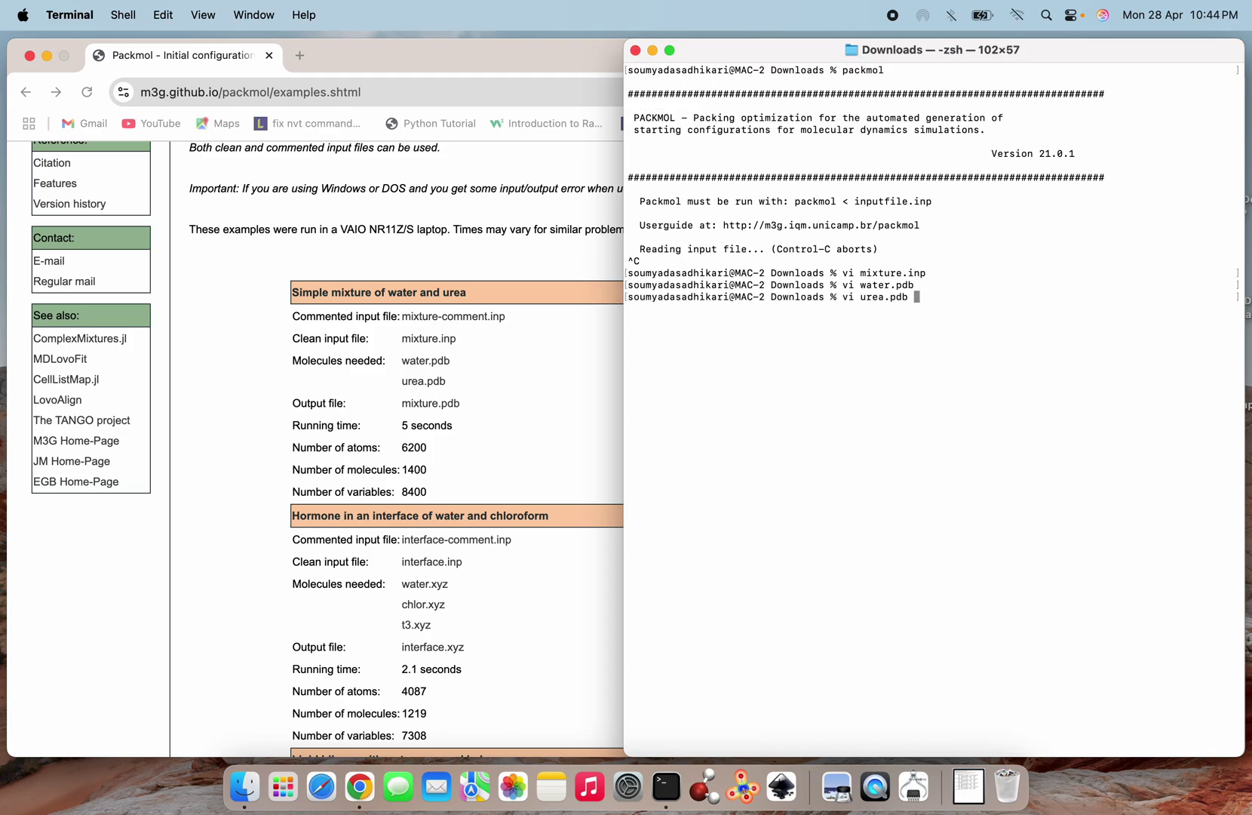
pyautogui.press('Return')
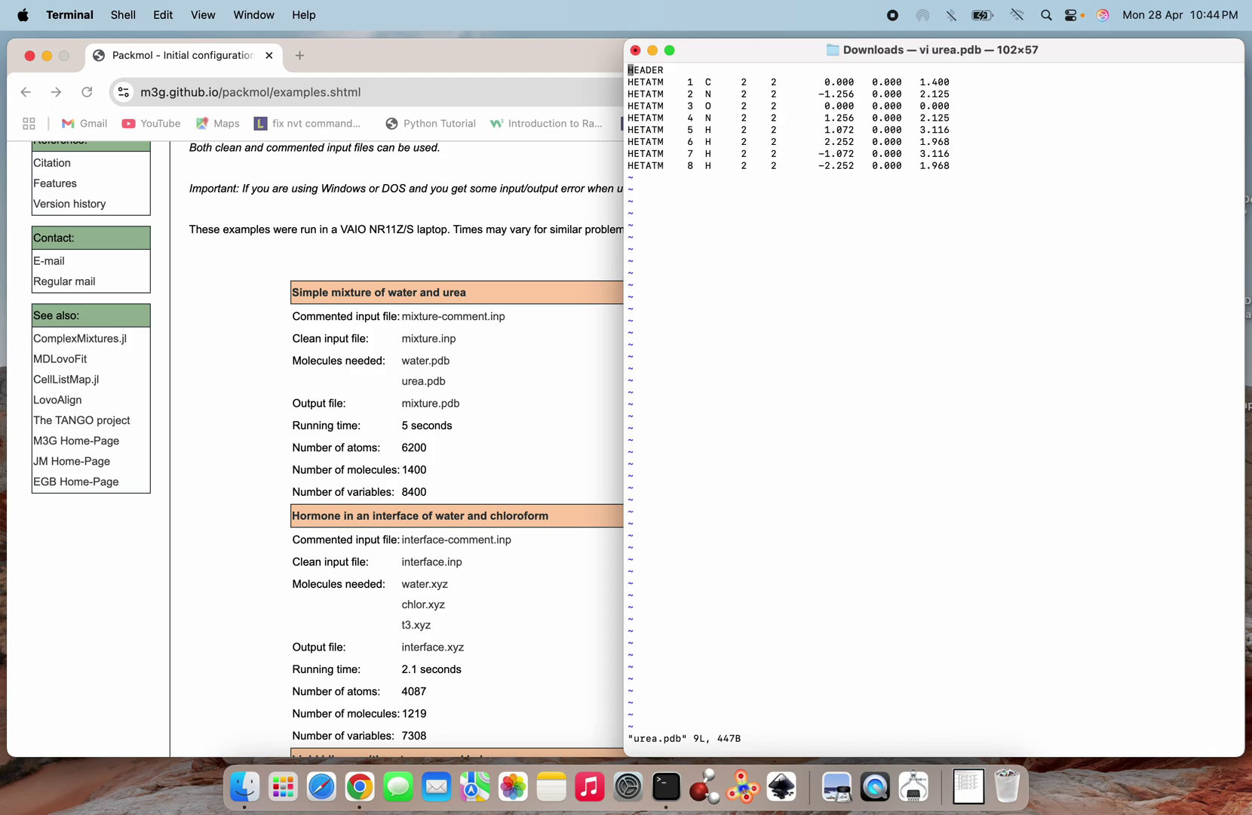
pyautogui.write(':q!')
pyautogui.press('Return')
# Try to open the water molecule in VMD from the command line with open -a vmd water.pdb.
pyautogui.write('ve')
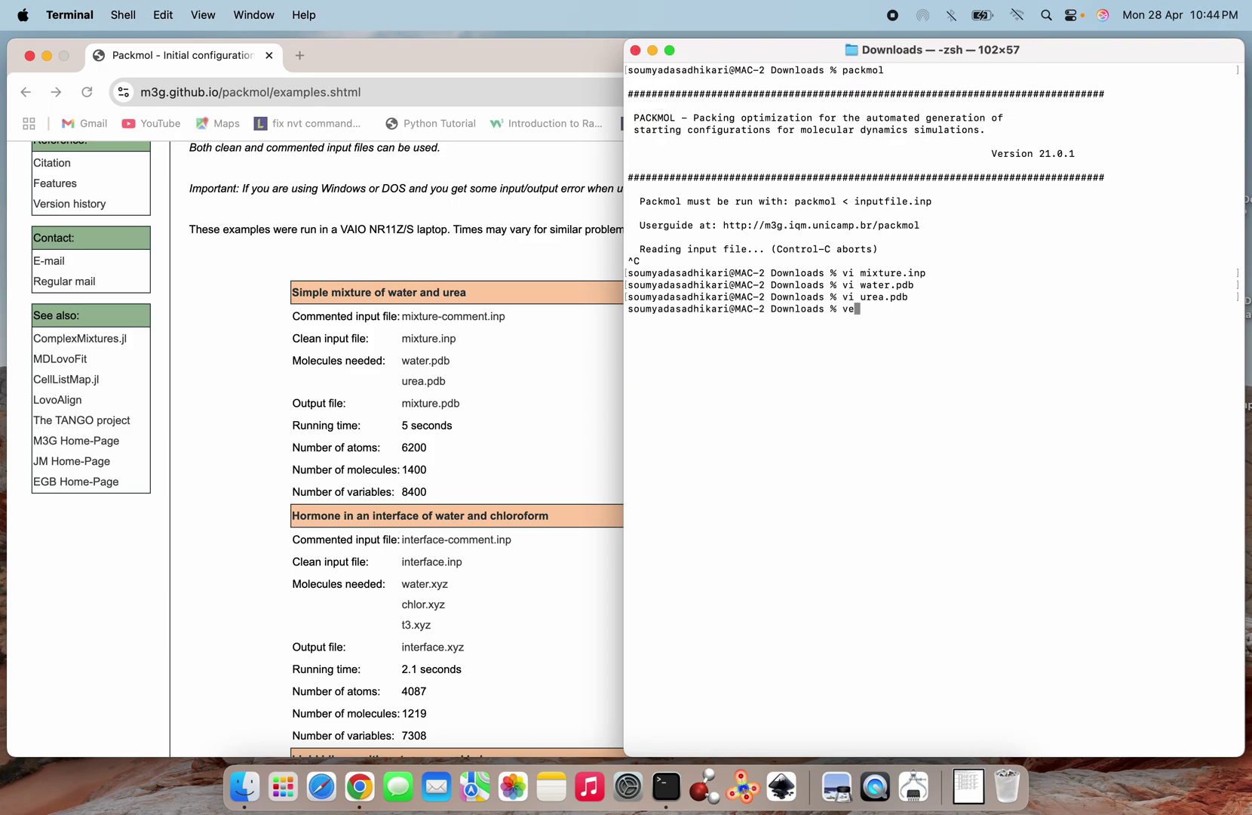
pyautogui.press('BackSpace')
pyautogui.press('BackSpace')
pyautogui.write('open -a vmd wate')
pyautogui.press('Tab')
pyautogui.press('Return')
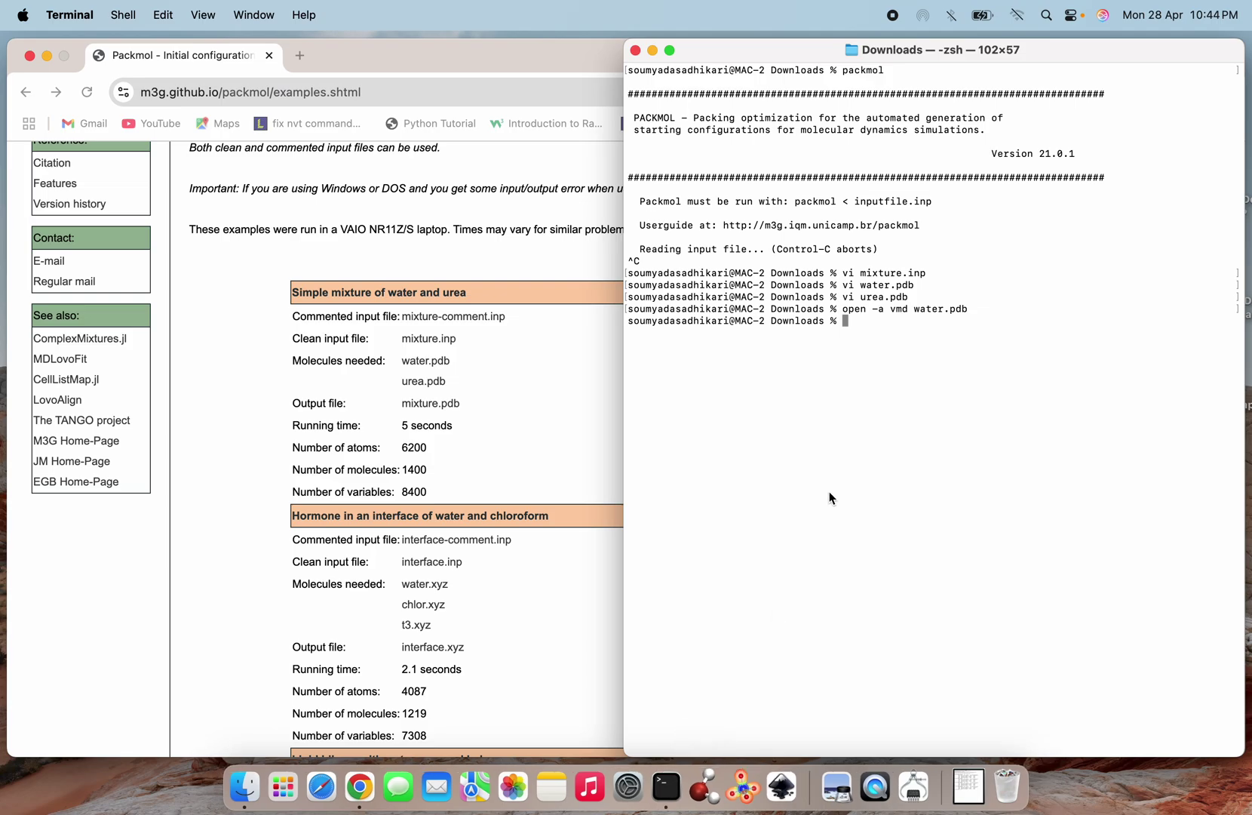
pyautogui.click(700, 791)
pyautogui.click(710, 796)
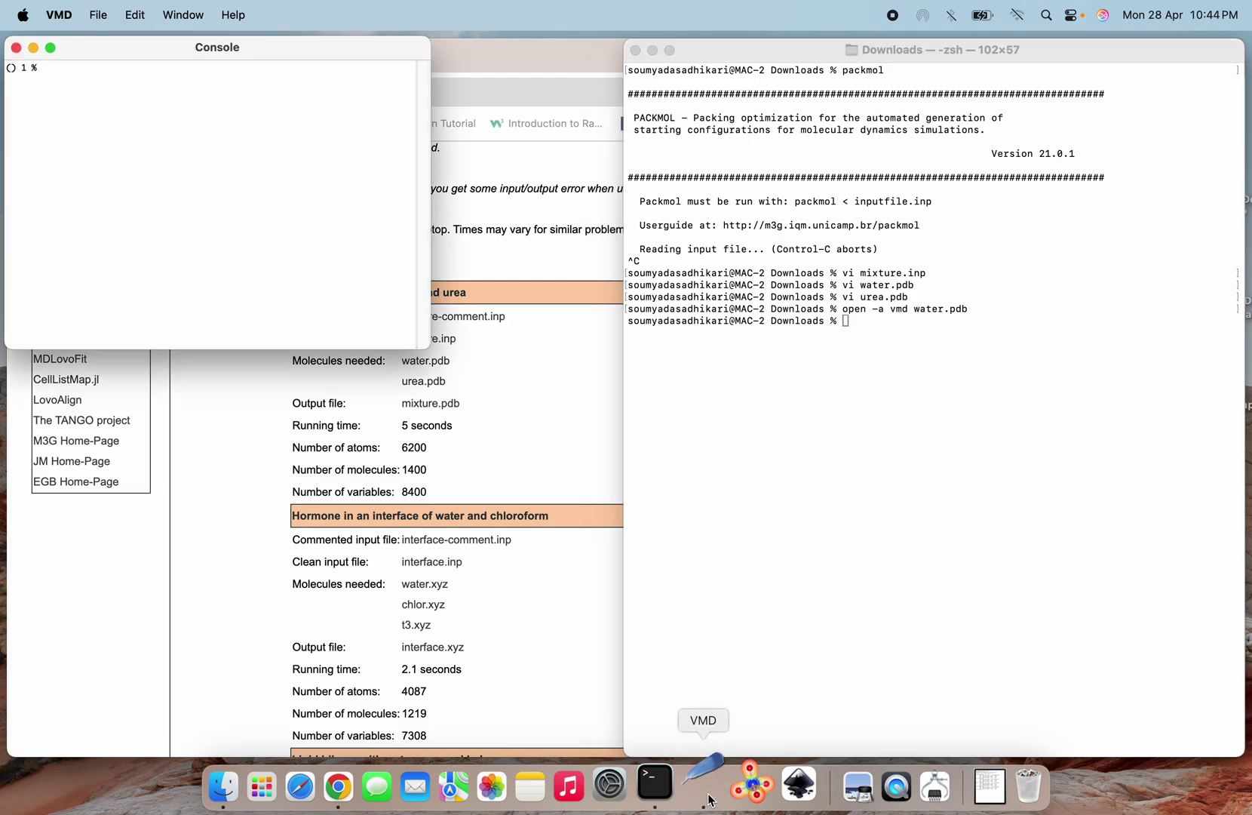
# Switch to VMD by launching VMD 1.9.4 from the installed applications.
pyautogui.click(256, 796)
pyautogui.hscroll(3, 768, 422)
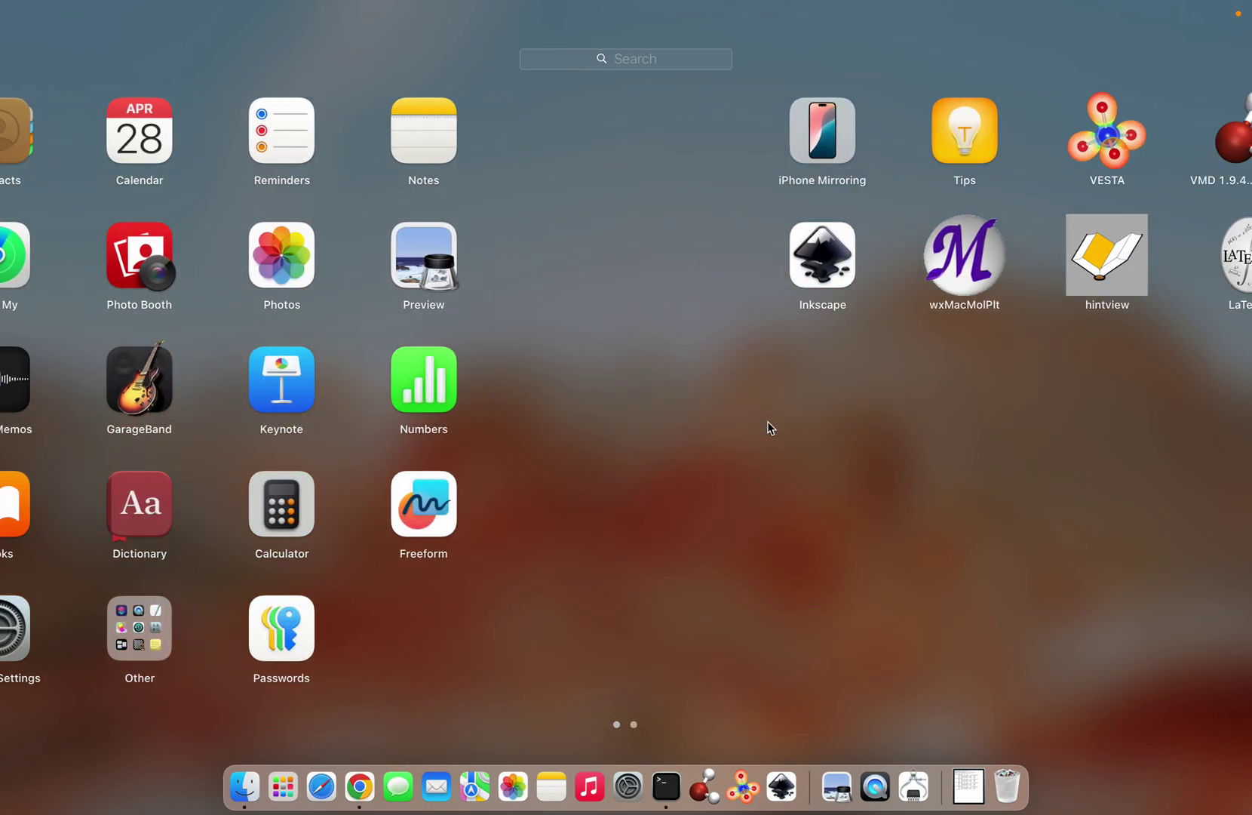
pyautogui.click(621, 148)
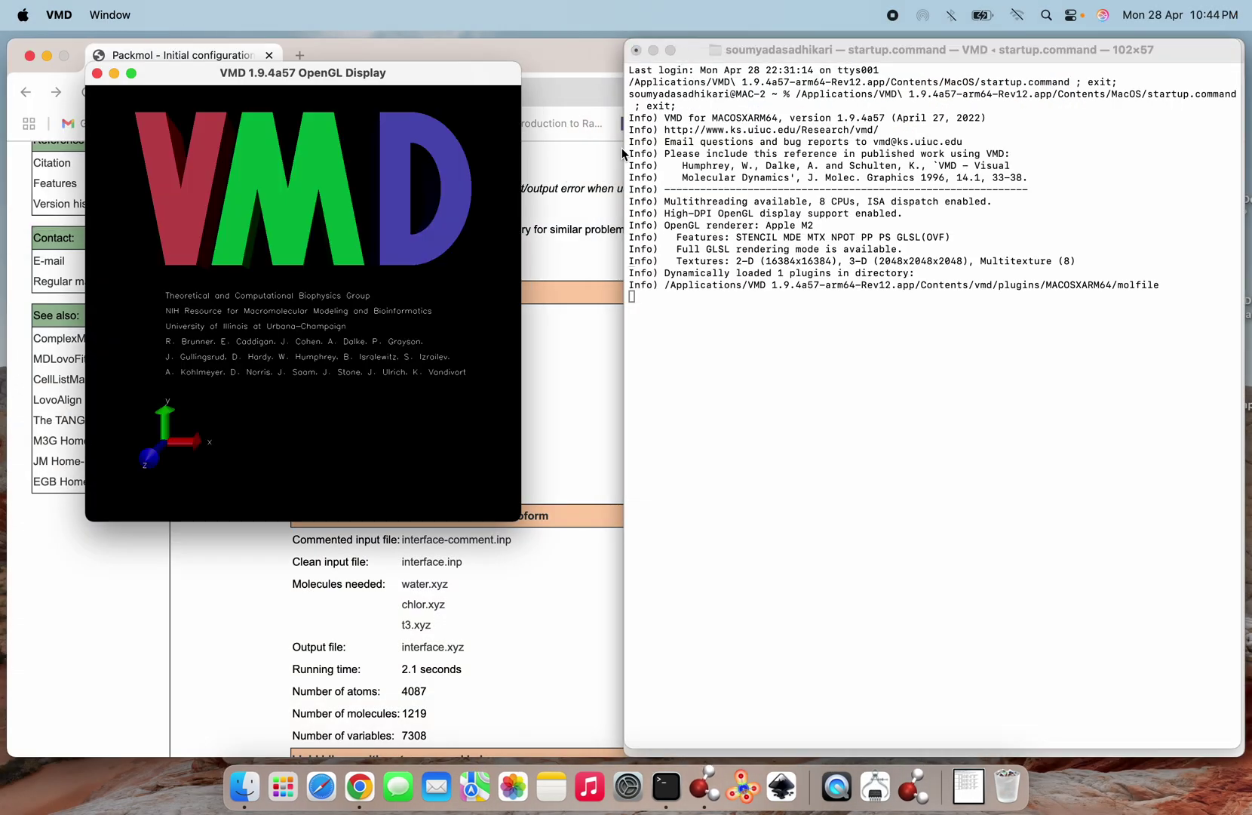
# Load water.pdb from the Downloads folder as a new molecule and inspect its structure in the OpenGL Display.
pyautogui.click(22, 205)
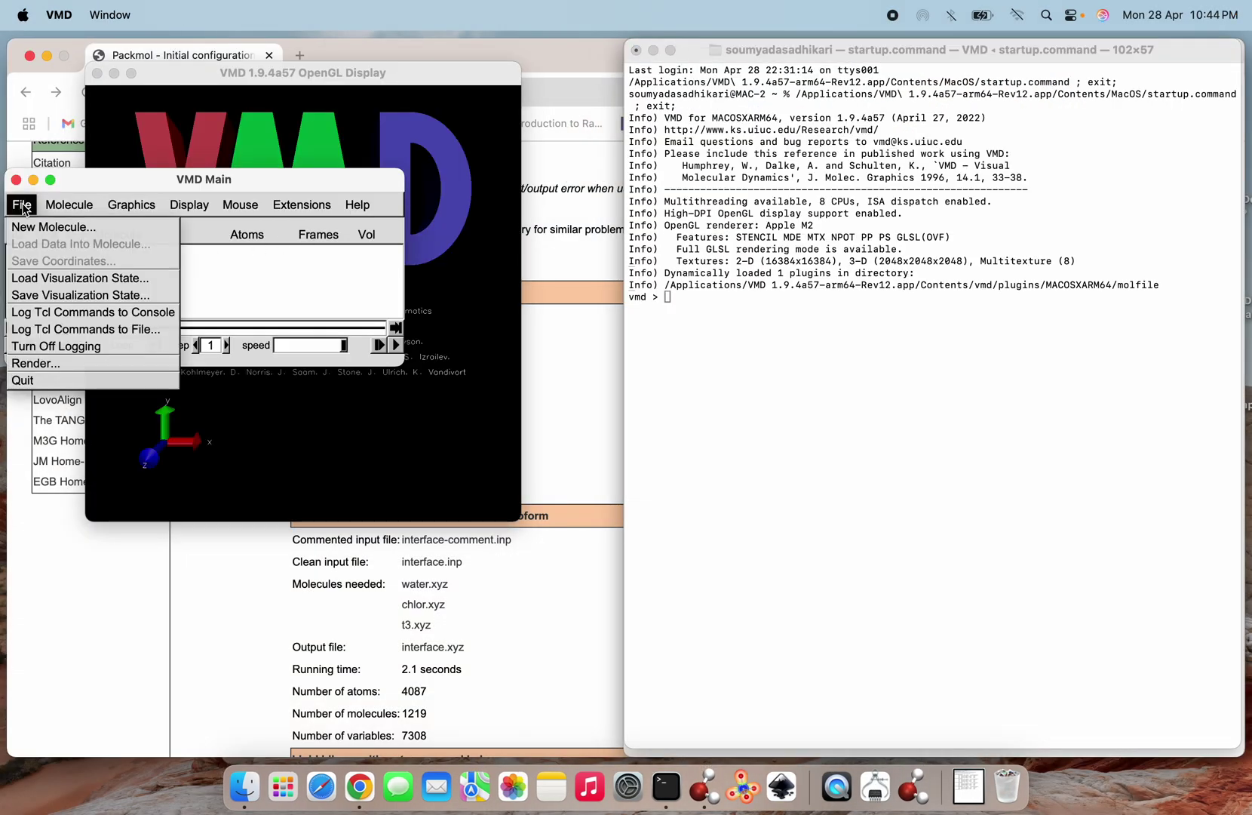
pyautogui.click(49, 227)
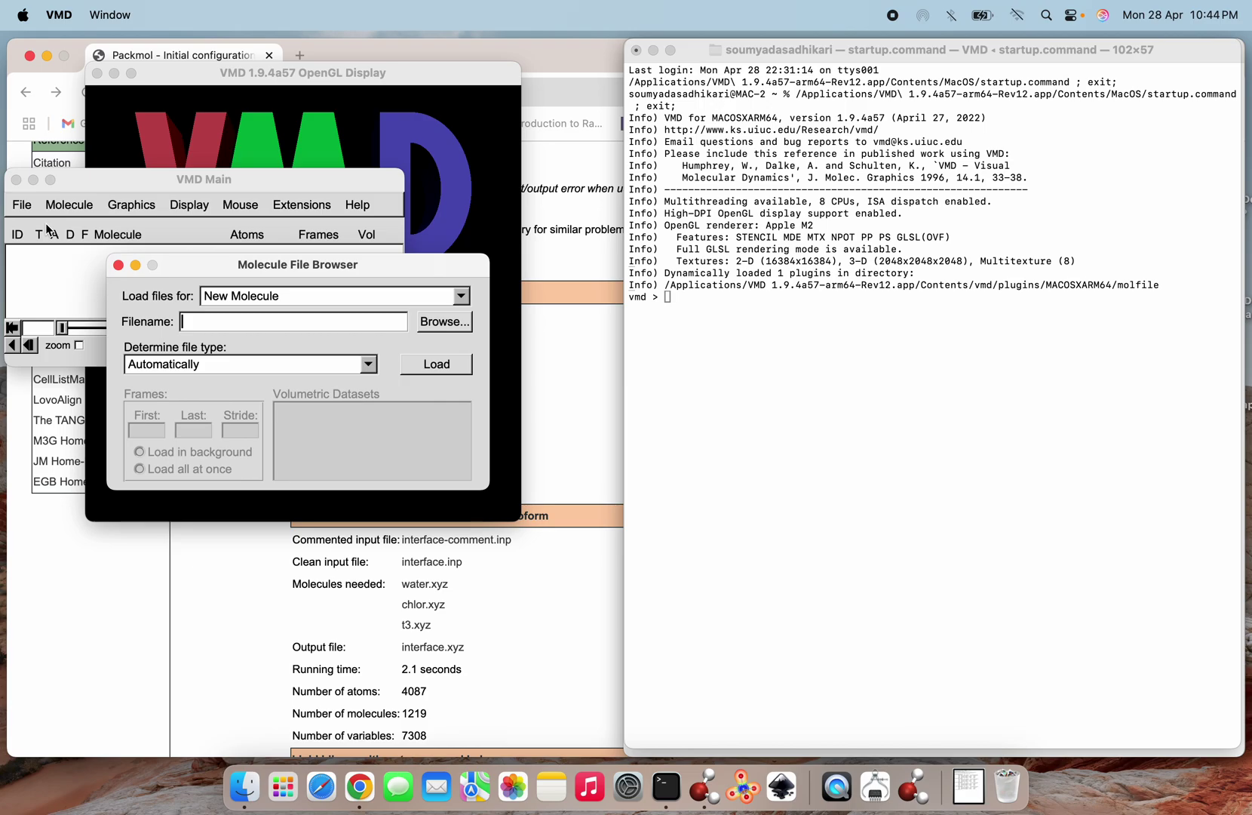
pyautogui.click(435, 325)
pyautogui.doubleClick(358, 301)
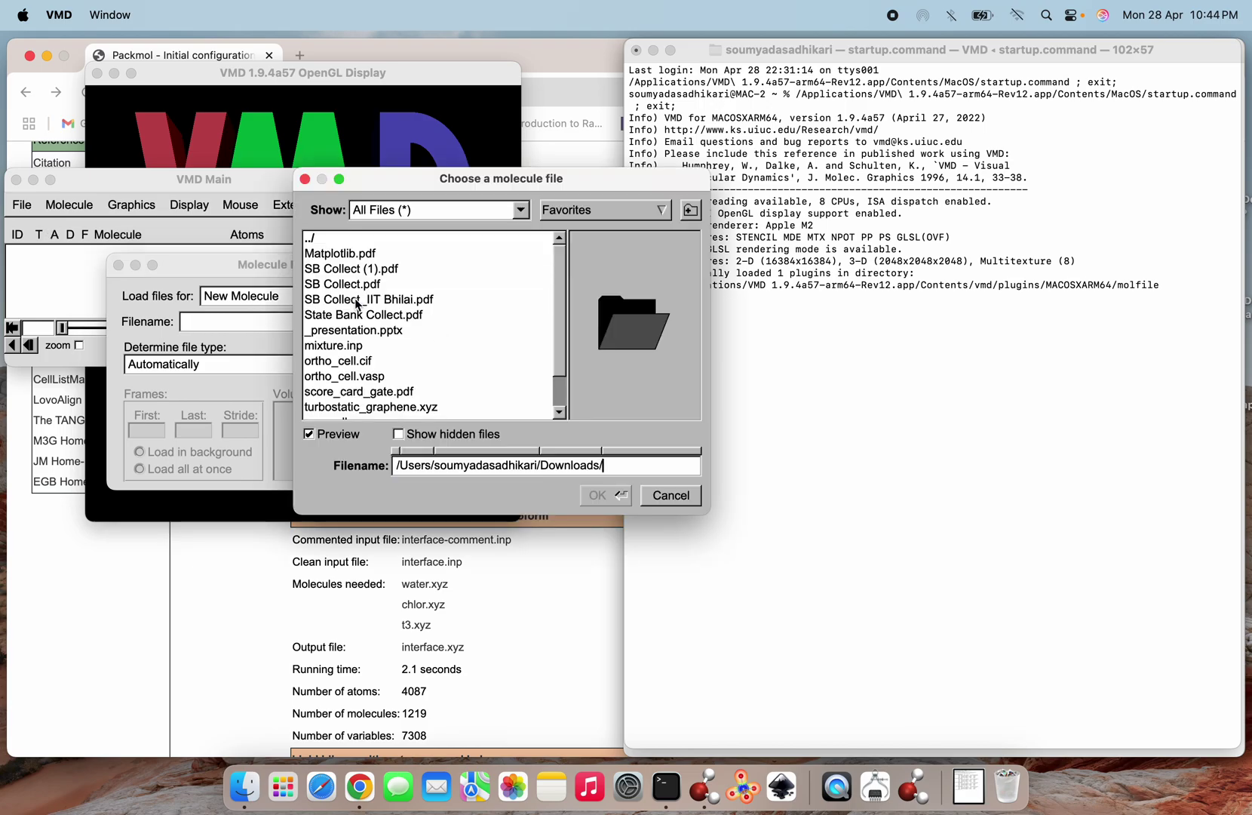
pyautogui.scroll(-3, 375, 370)
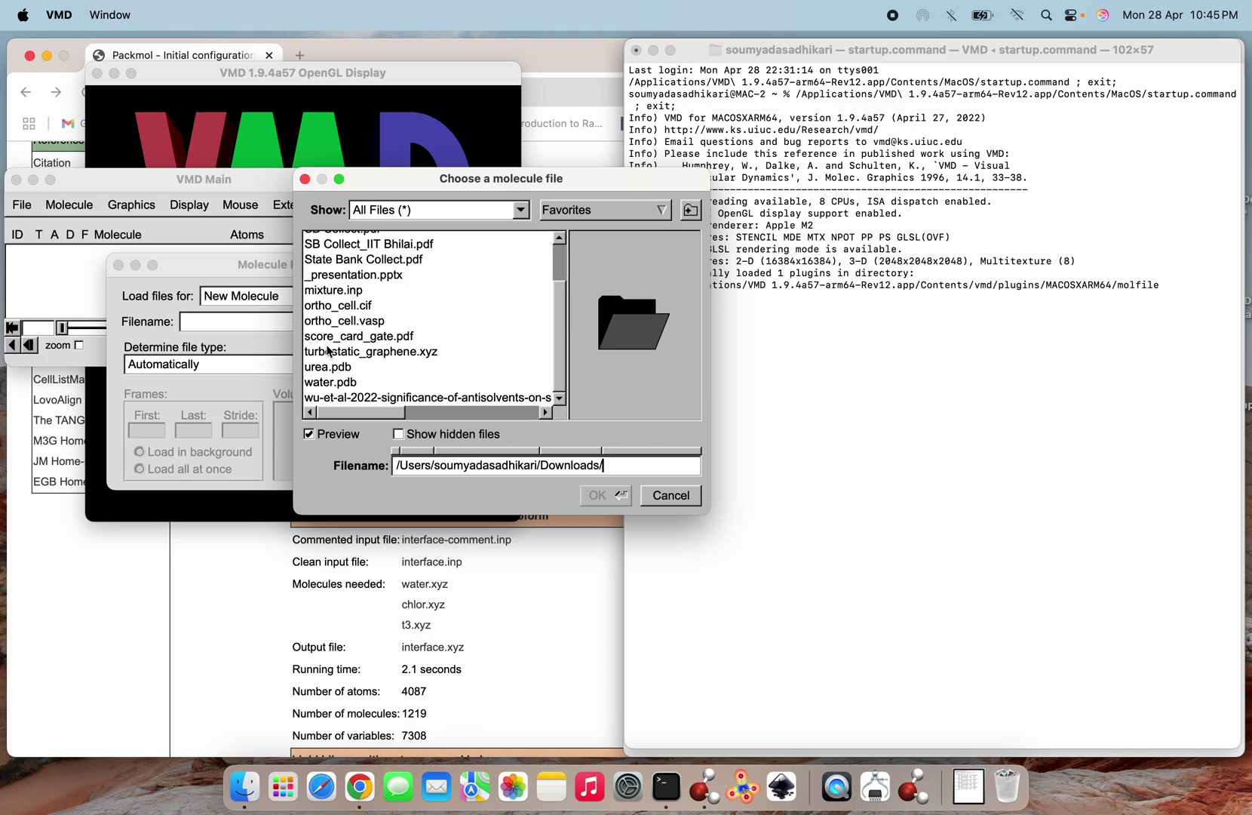
pyautogui.click(337, 383)
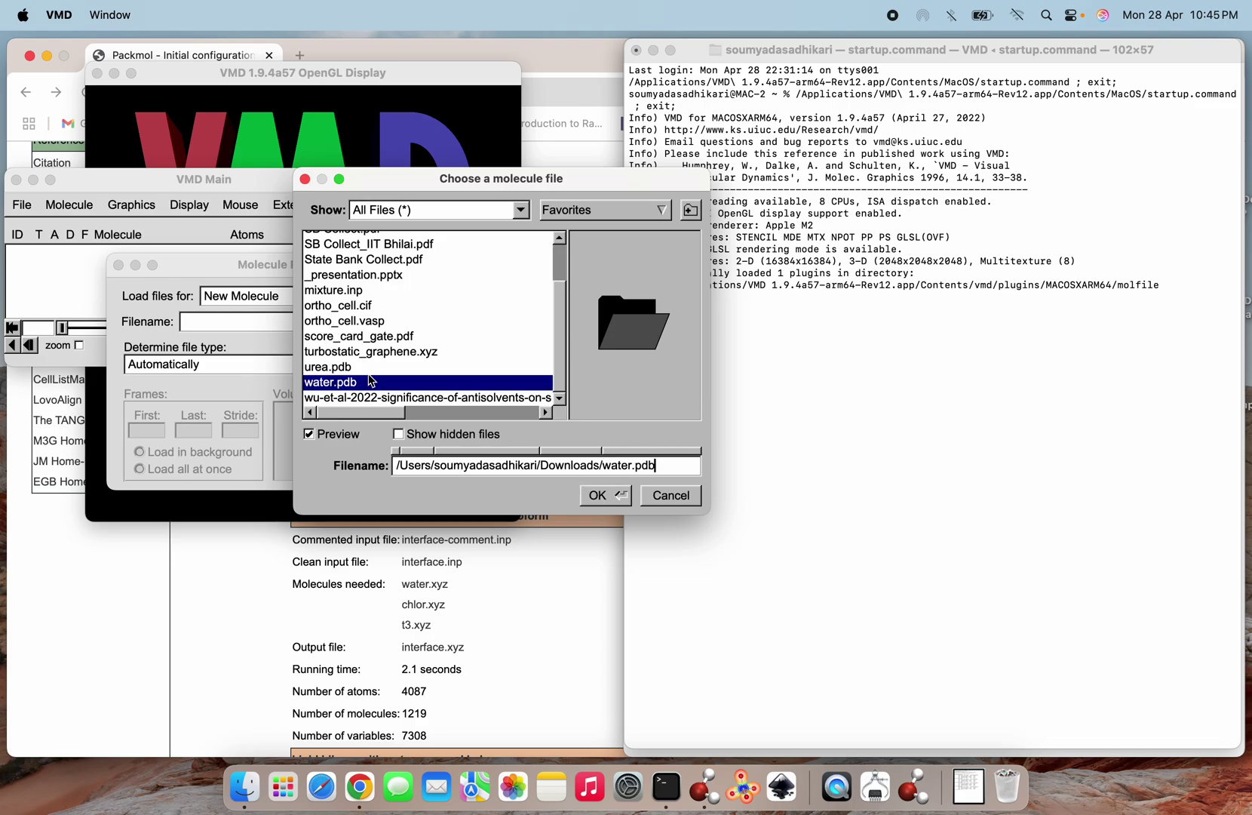
pyautogui.click(619, 495)
pyautogui.click(431, 364)
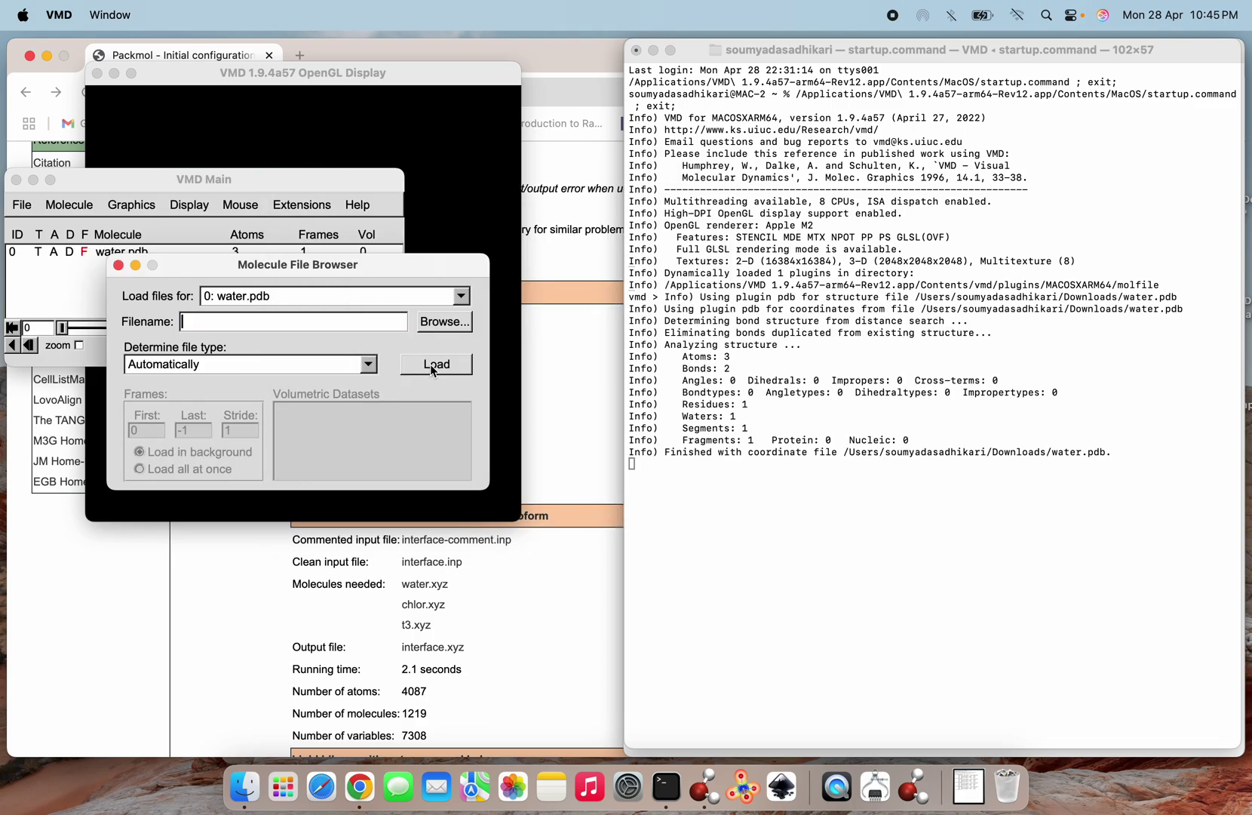
pyautogui.click(450, 163)
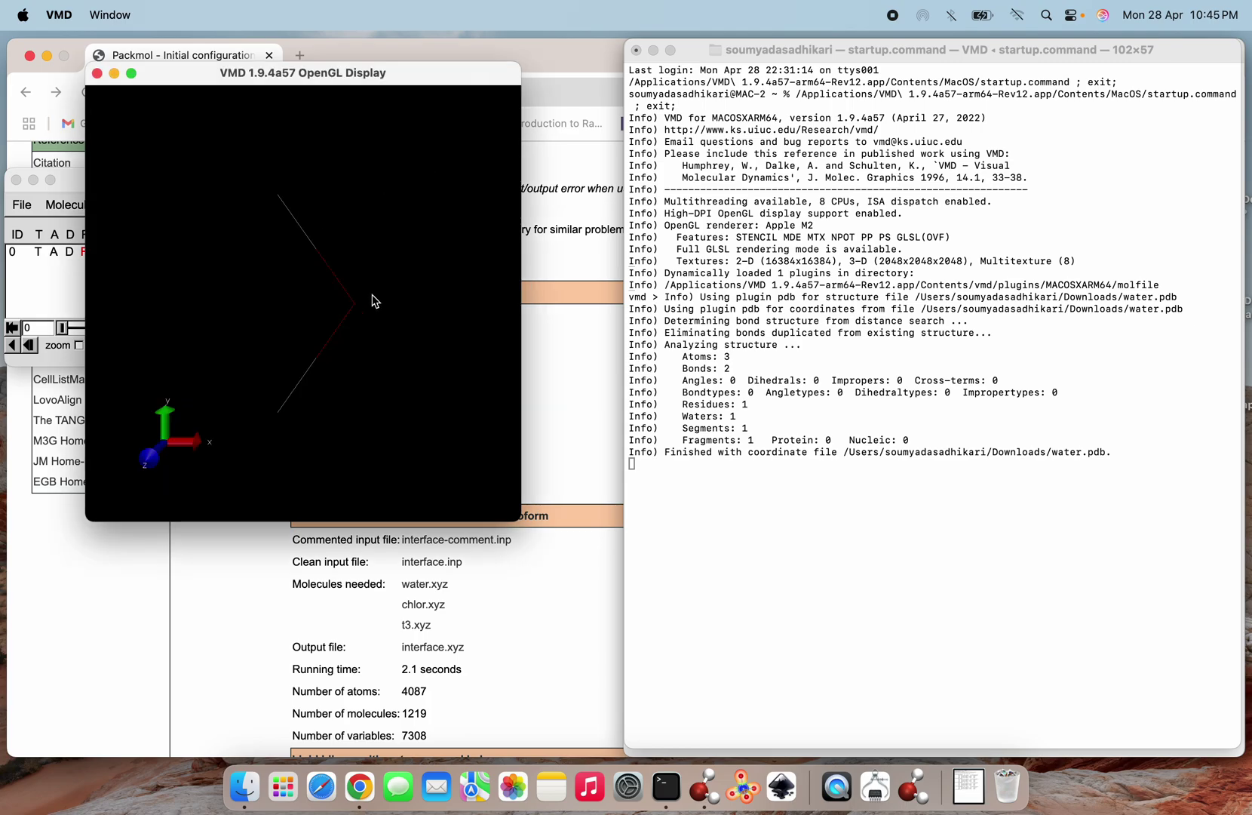
pyautogui.moveTo(375, 319); pyautogui.dragTo(287, 311)
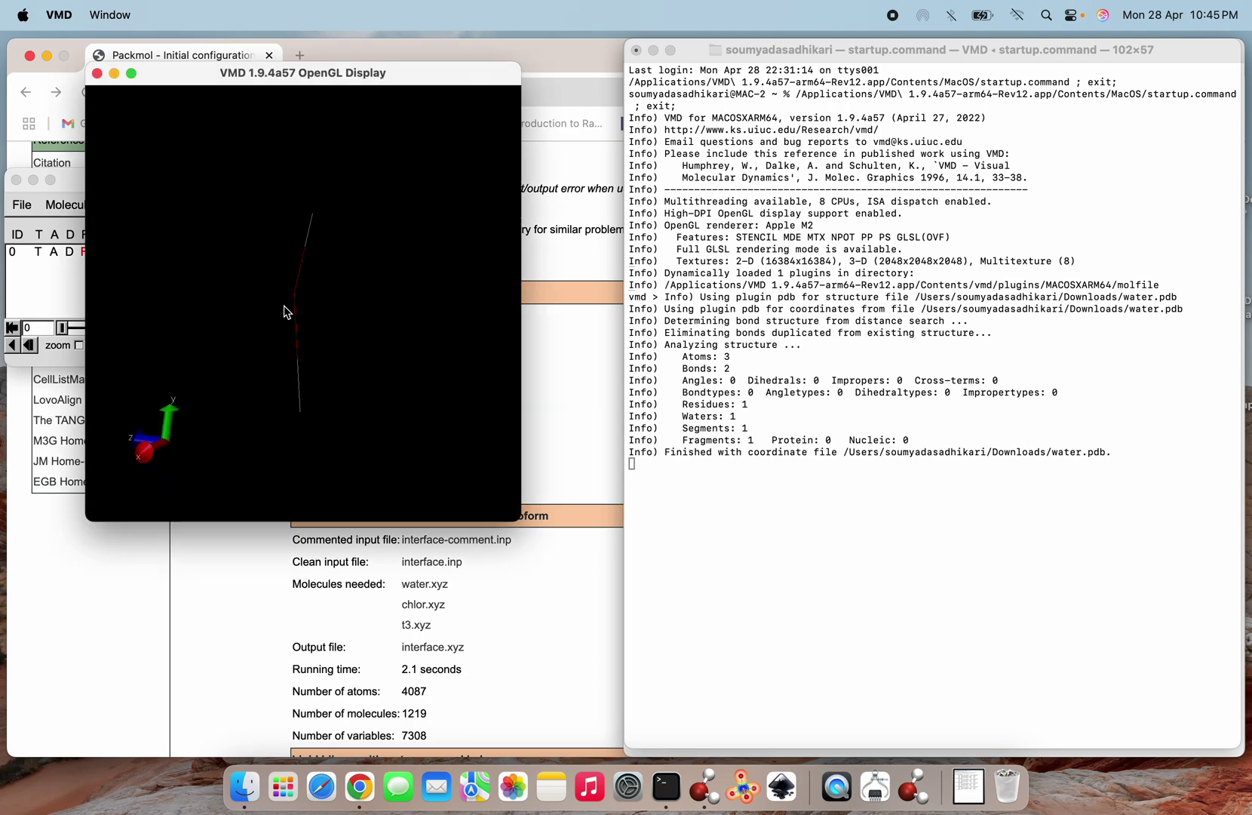
# Resize the OpenGL Display window to fill the right half of the screen.
pyautogui.moveTo(236, 78); pyautogui.dragTo(324, 181)
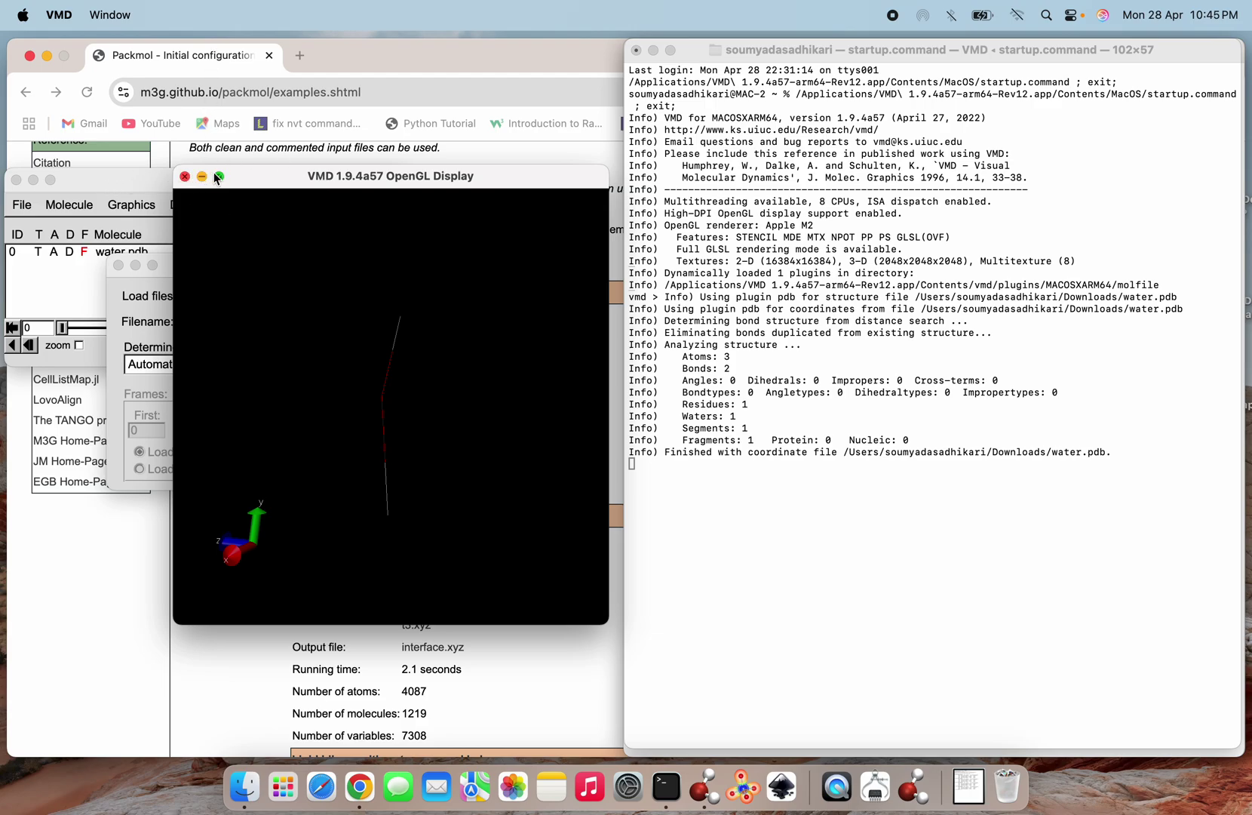
pyautogui.moveTo(218, 178)
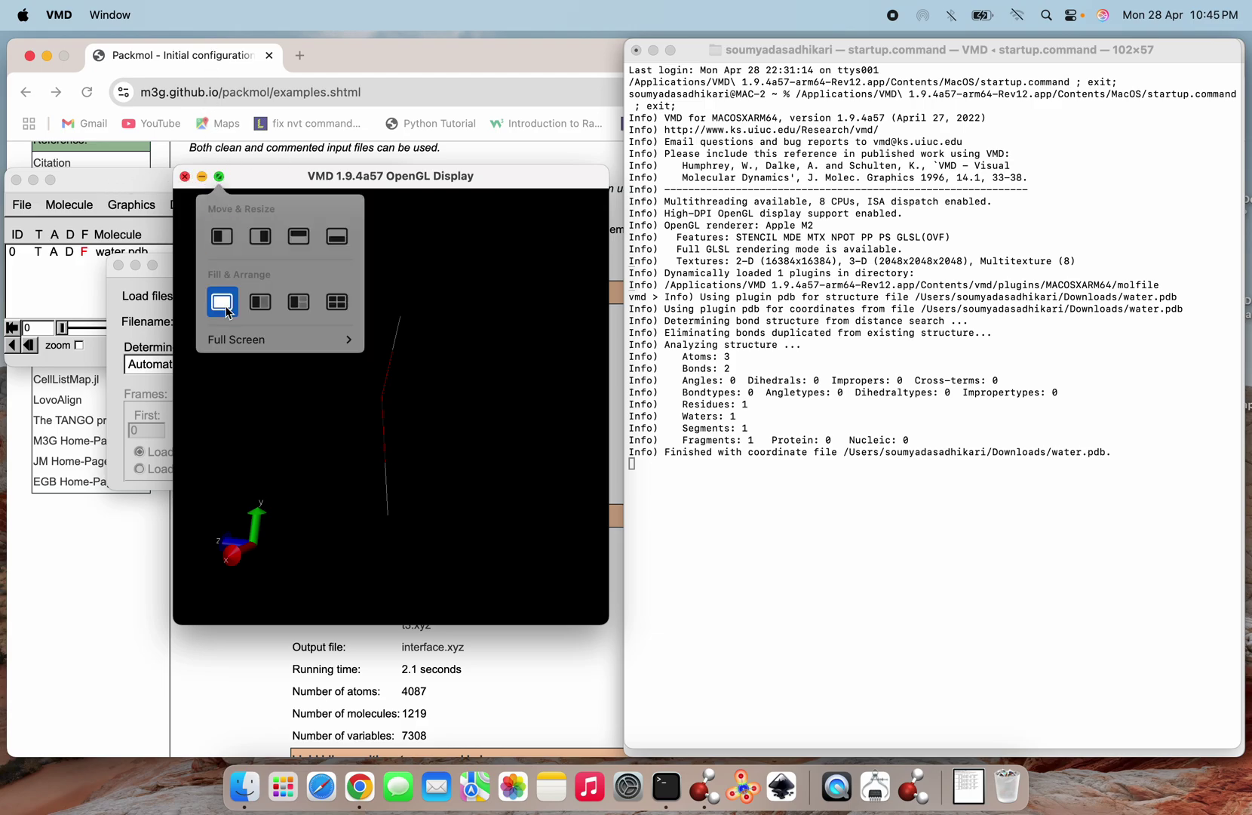
pyautogui.click(226, 304)
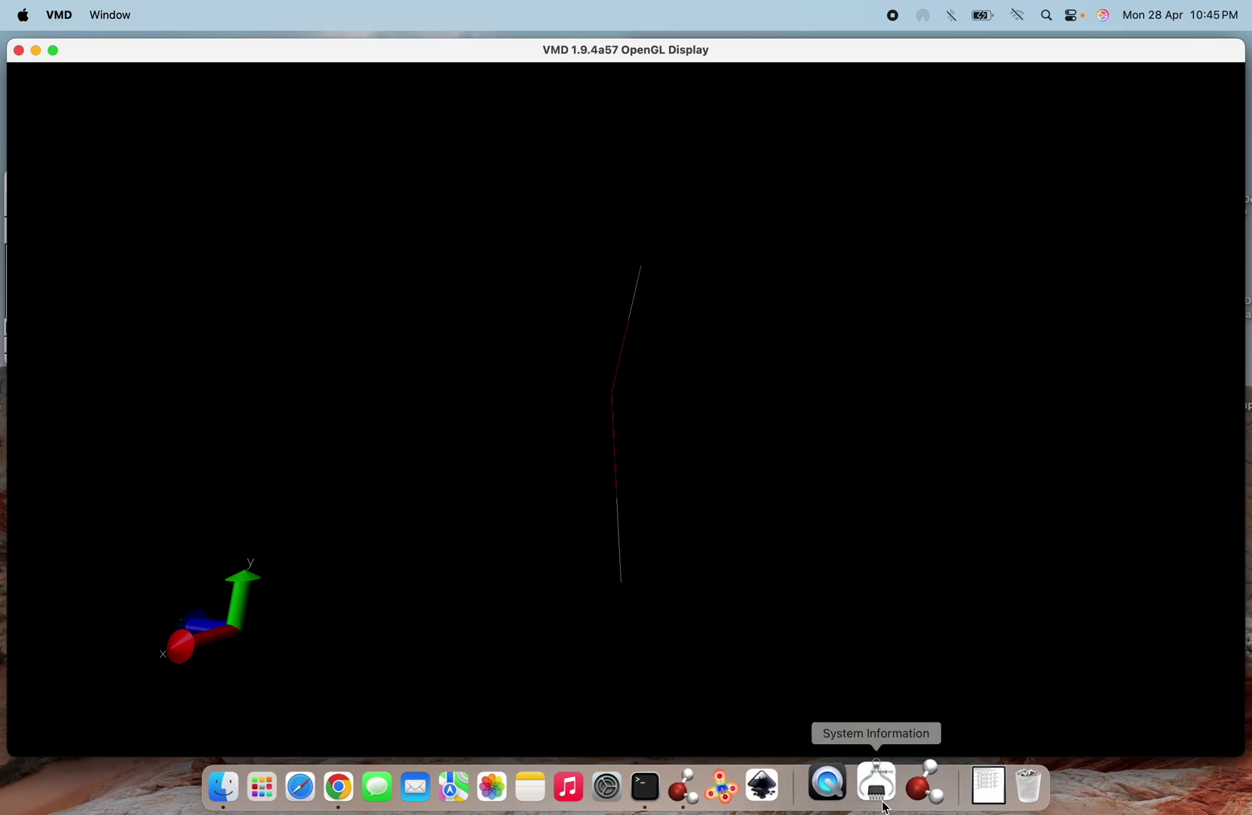
pyautogui.click(59, 49)
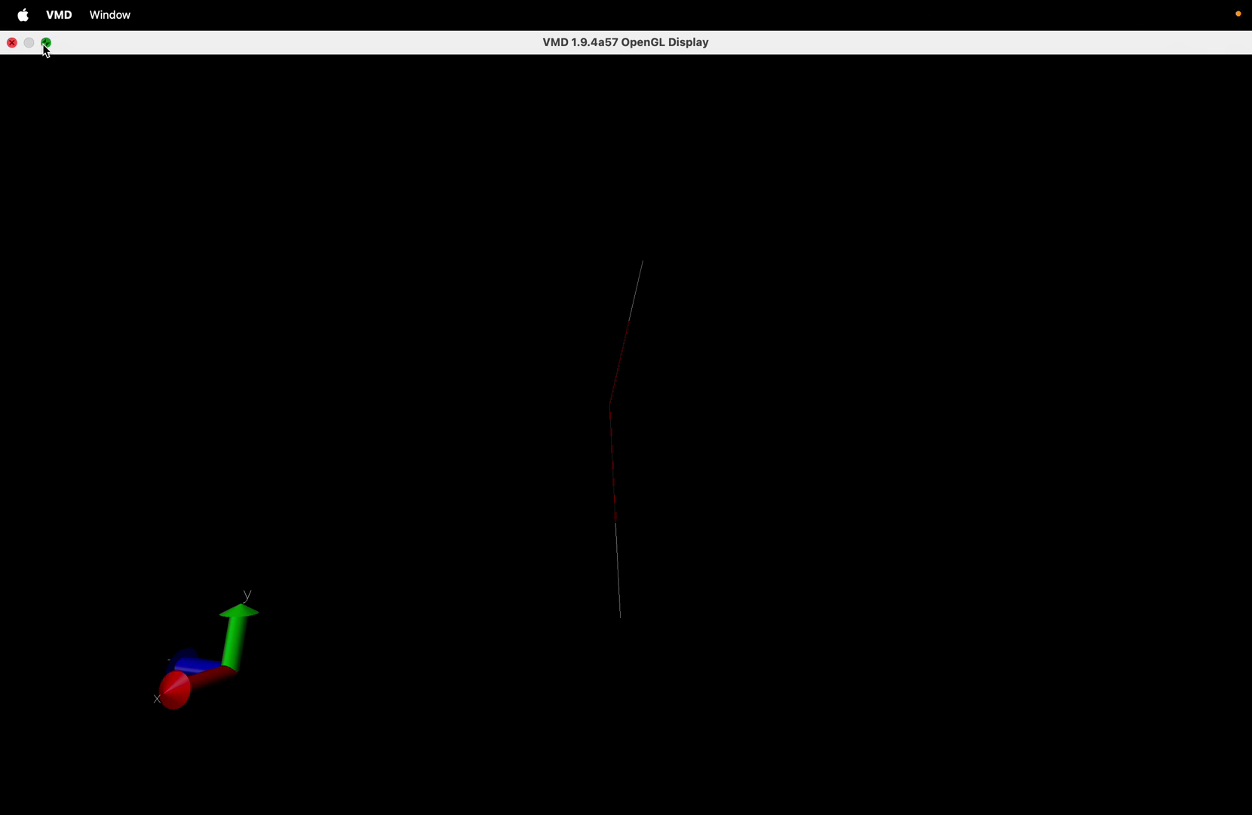
pyautogui.click(46, 43)
pyautogui.moveTo(53, 49)
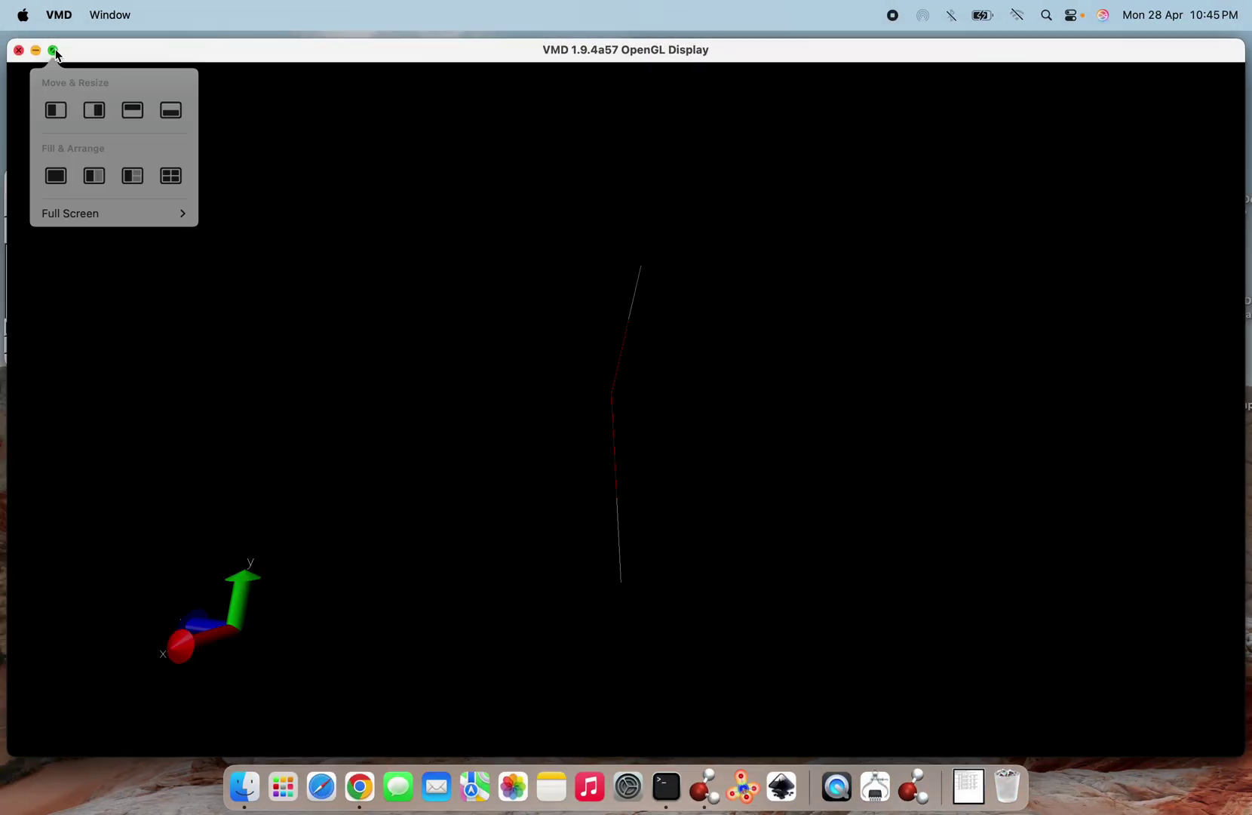
pyautogui.click(95, 112)
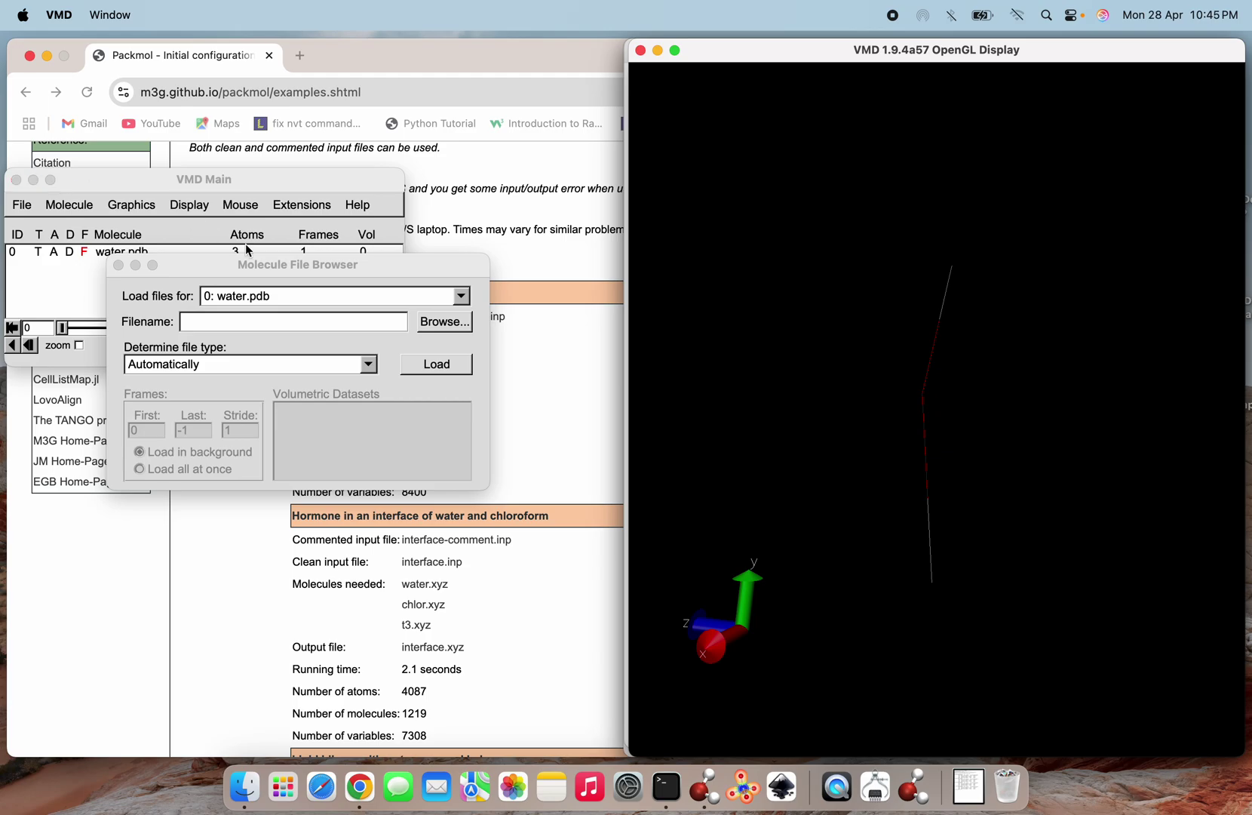
# Set the water molecule's drawing method to CPK and inspect its atoms from several angles.
pyautogui.click(183, 210)
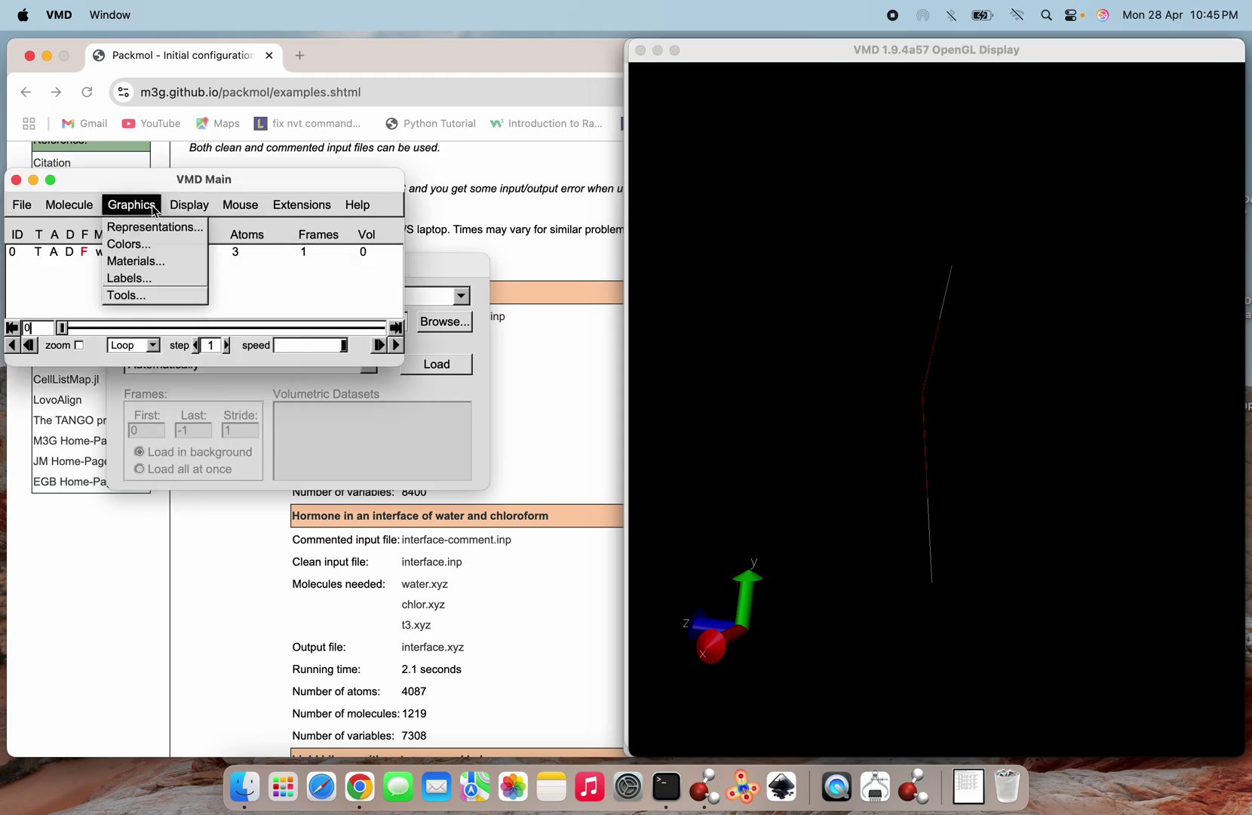
pyautogui.click(153, 228)
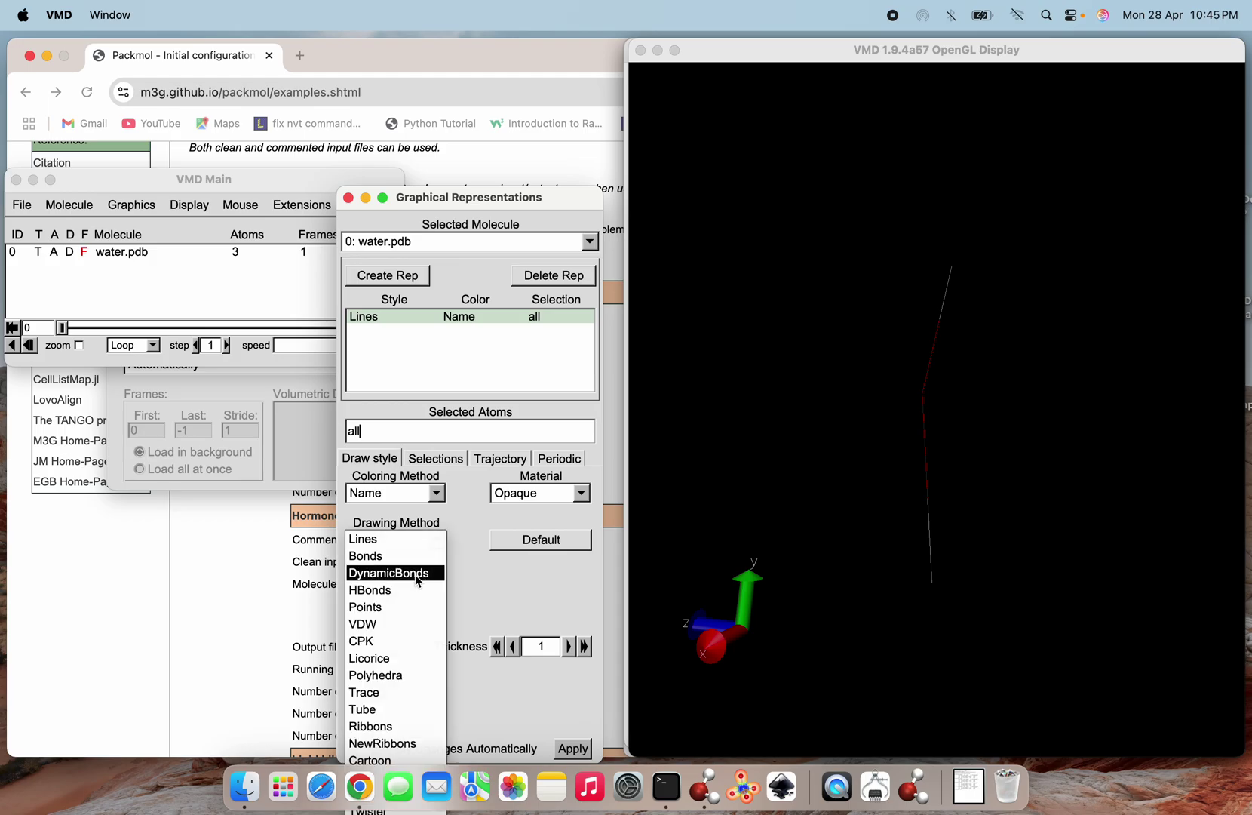
pyautogui.click(396, 640)
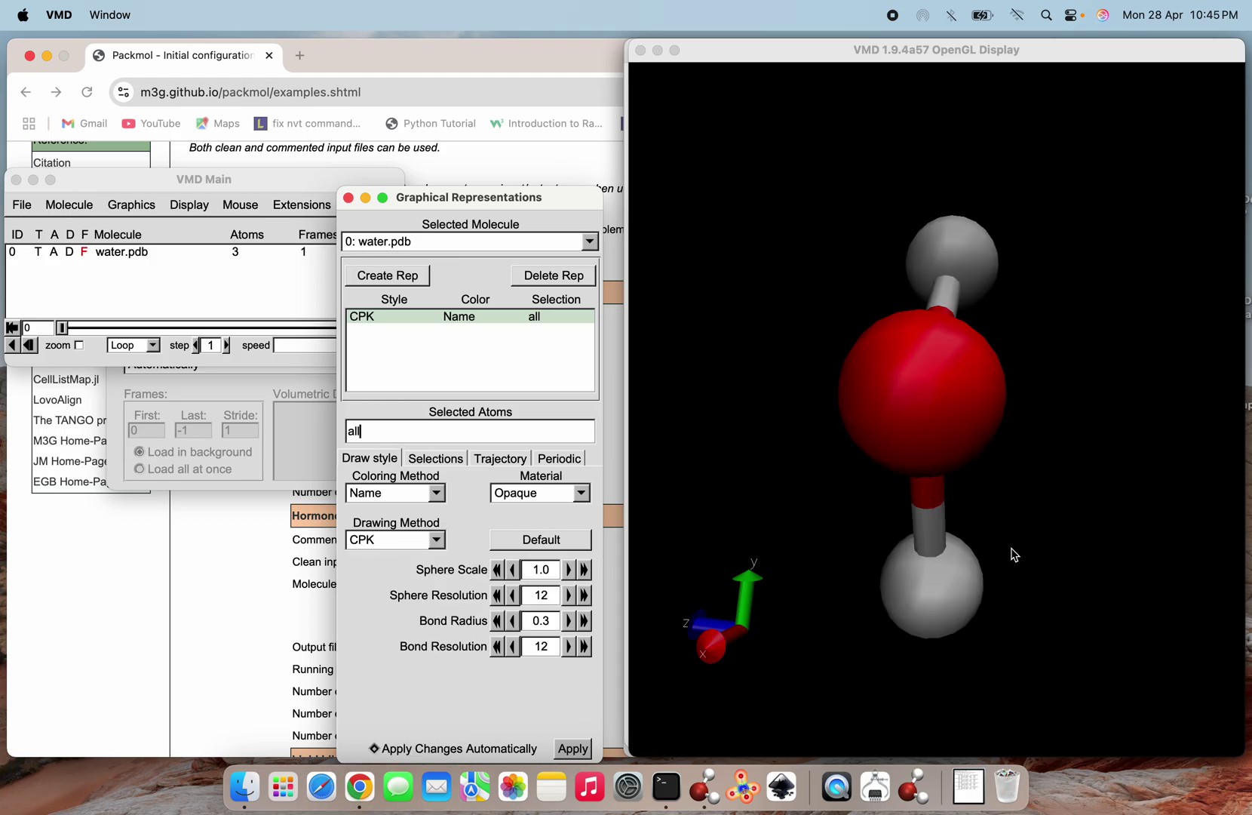
pyautogui.moveTo(1012, 551); pyautogui.dragTo(928, 505)
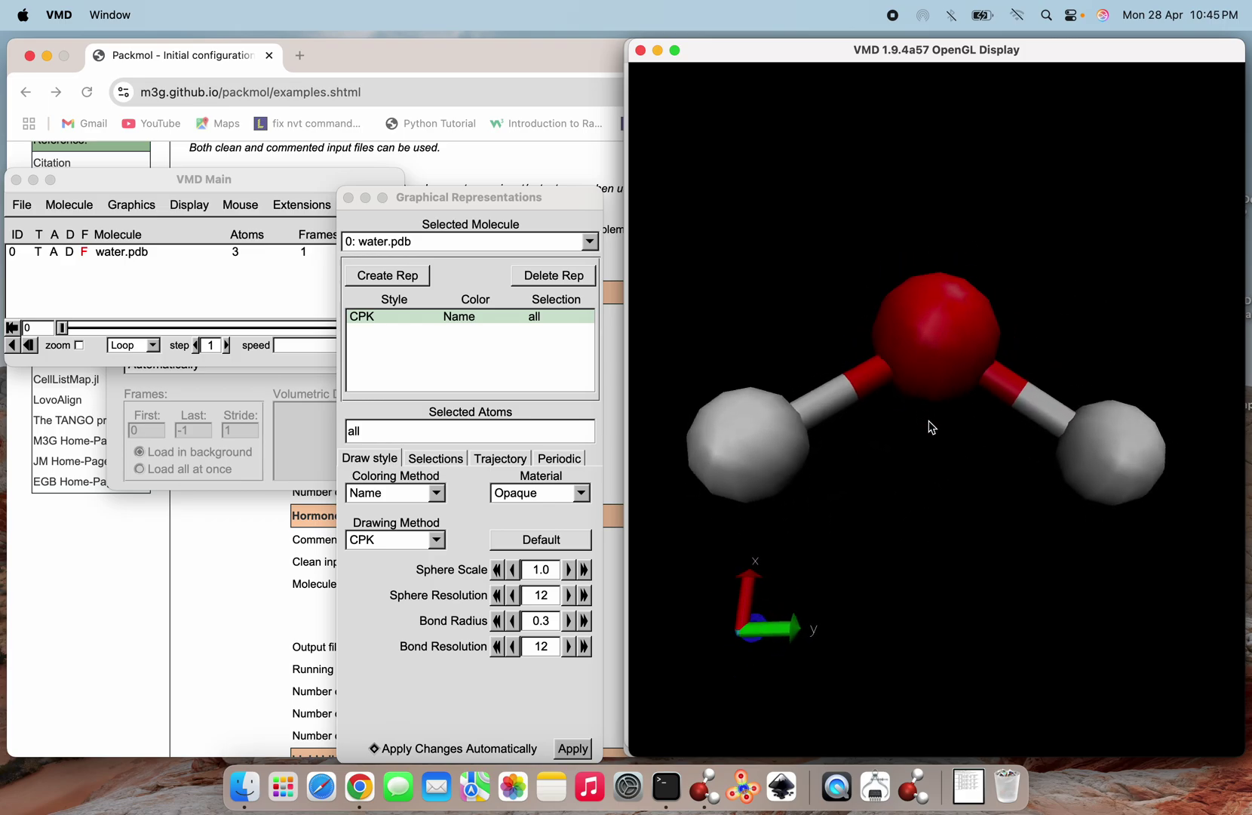
pyautogui.moveTo(931, 424); pyautogui.dragTo(782, 455)
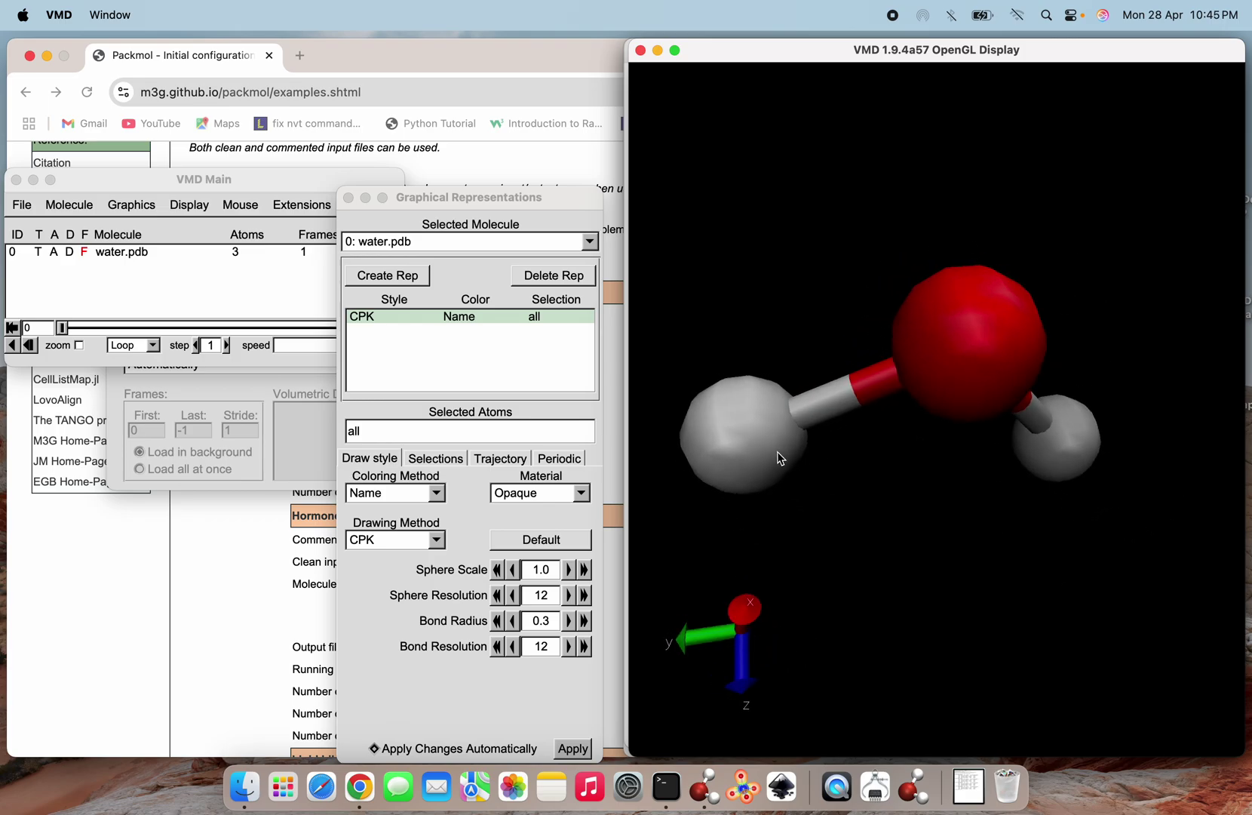
# Load urea.pdb from the Downloads folder as another new molecule and inspect its structure.
pyautogui.click(23, 206)
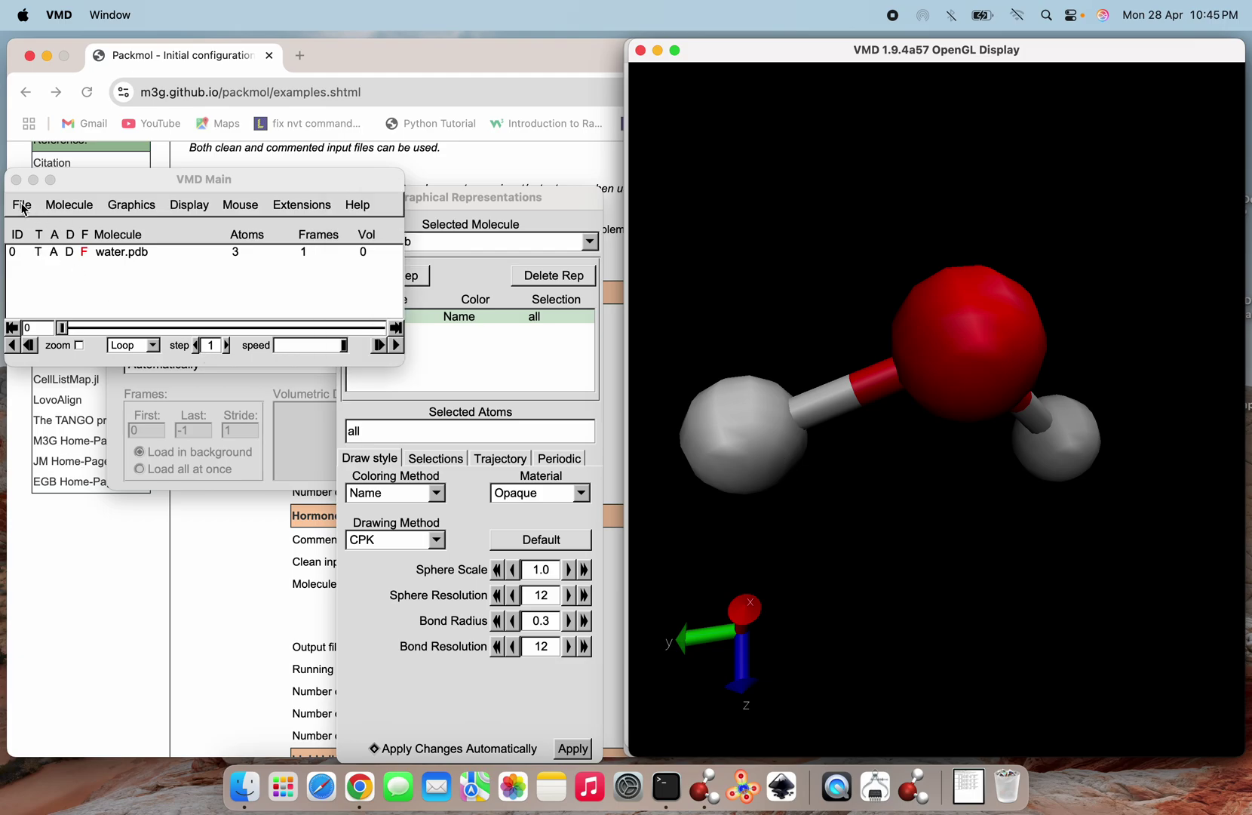
pyautogui.click(47, 226)
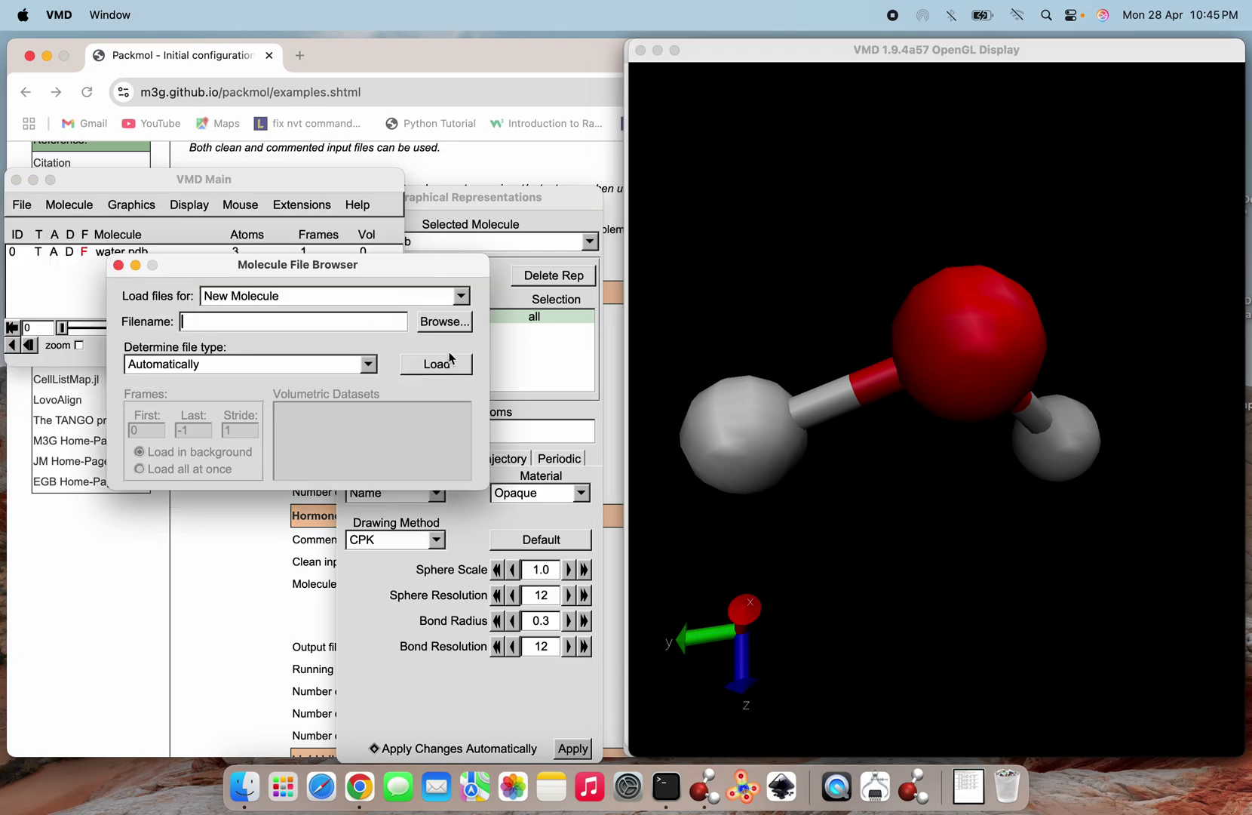
pyautogui.click(431, 322)
pyautogui.click(354, 377)
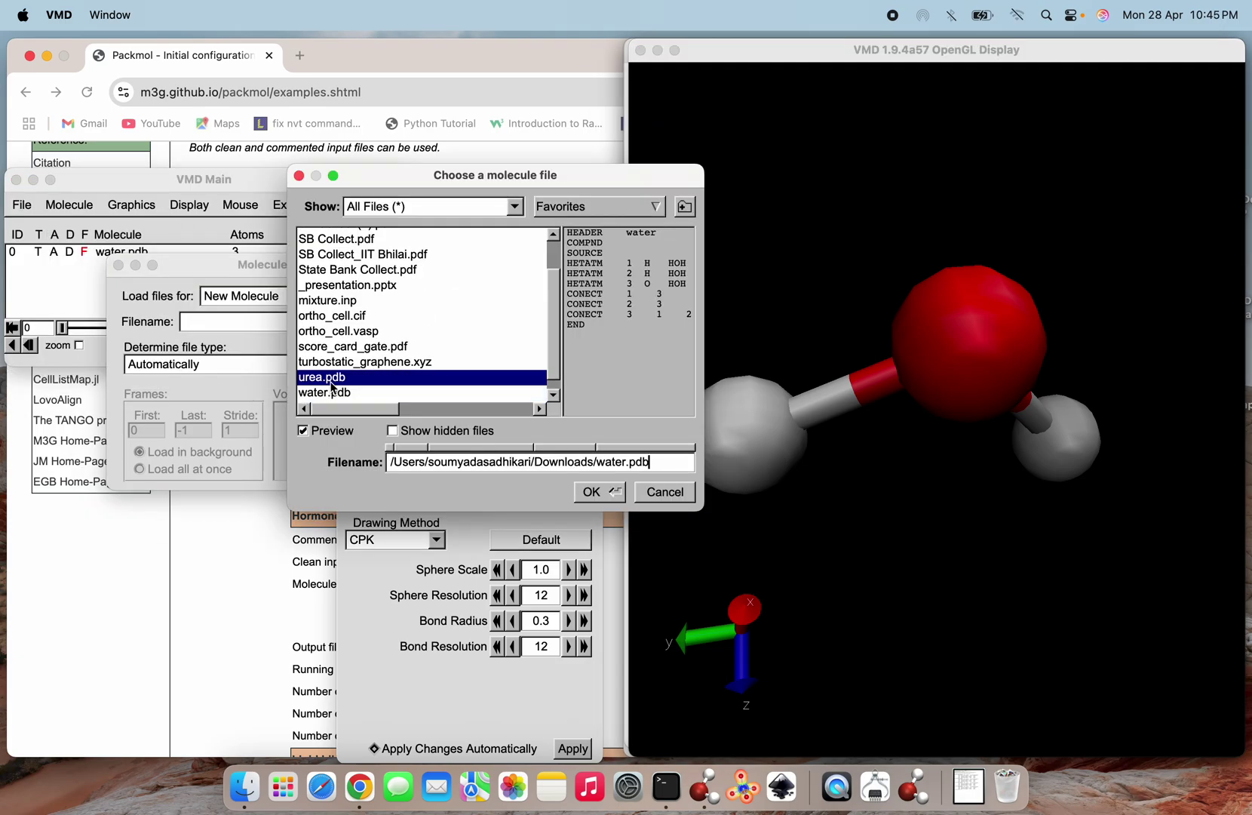
pyautogui.click(601, 492)
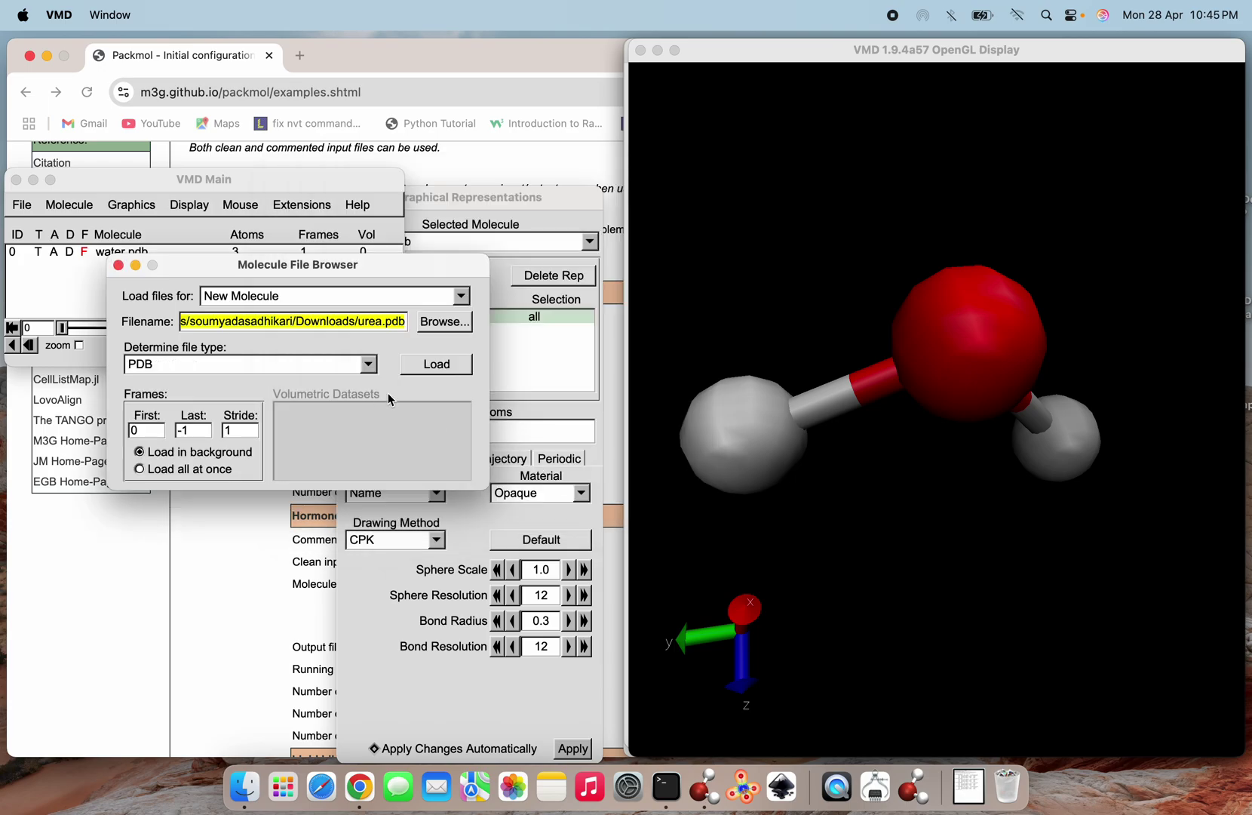
pyautogui.click(444, 368)
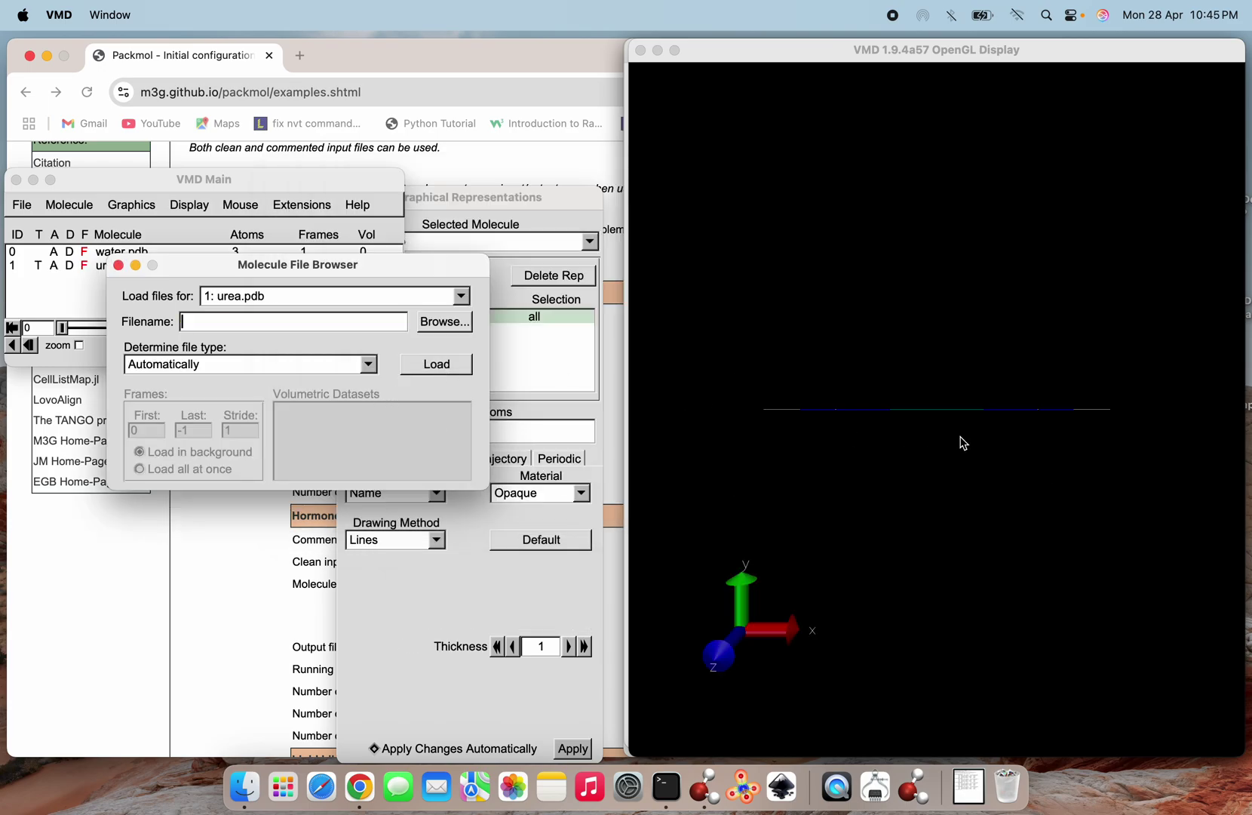
pyautogui.moveTo(962, 440); pyautogui.dragTo(951, 529)
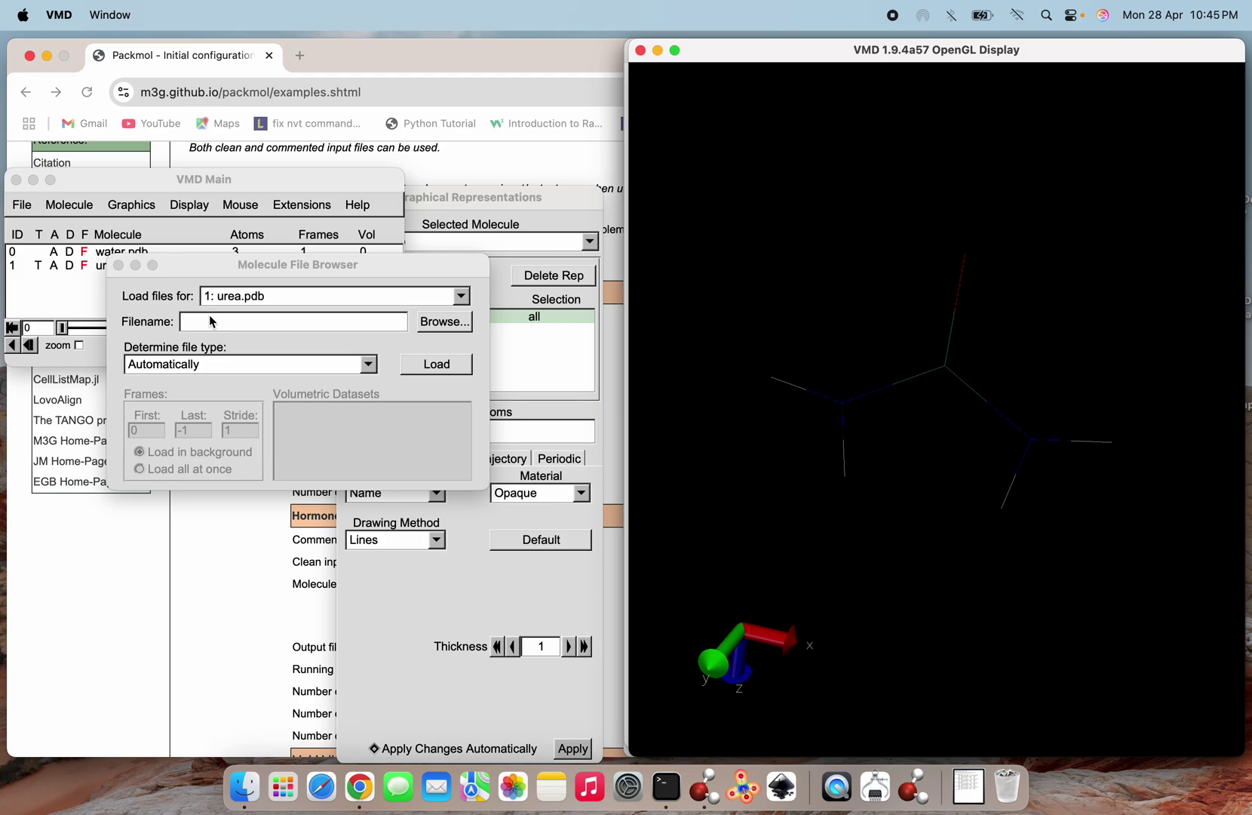
# Set the urea molecule's drawing method to CPK in its graphical representation.
pyautogui.click(132, 204)
pyautogui.click(143, 228)
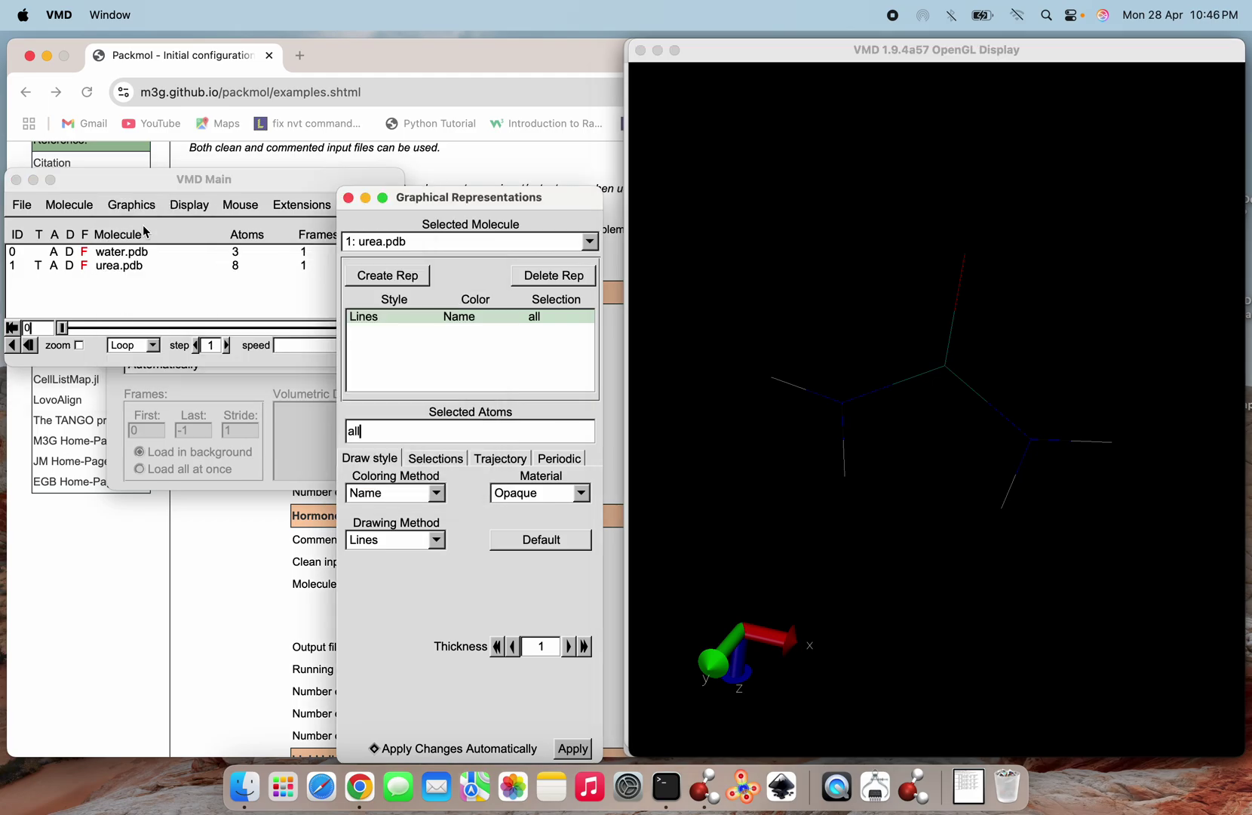
pyautogui.click(437, 539)
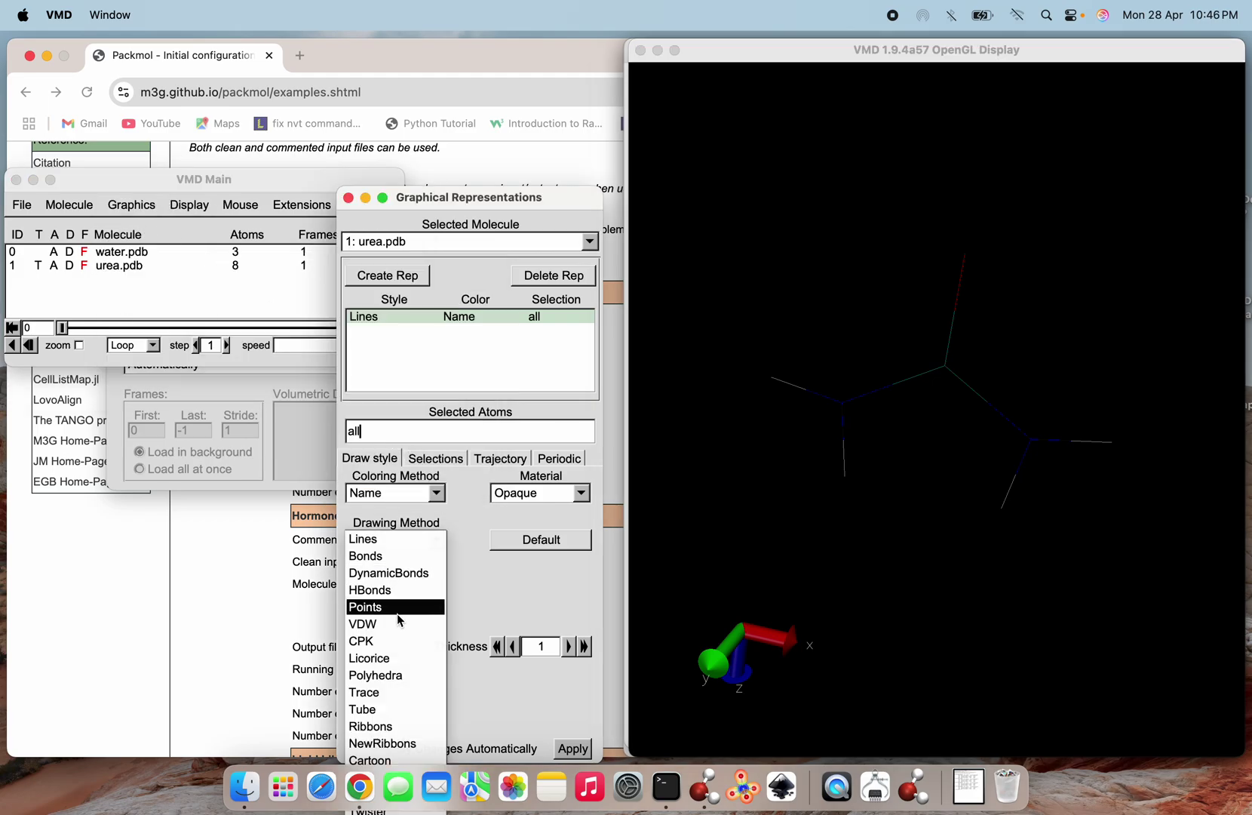
pyautogui.click(391, 641)
pyautogui.click(961, 503)
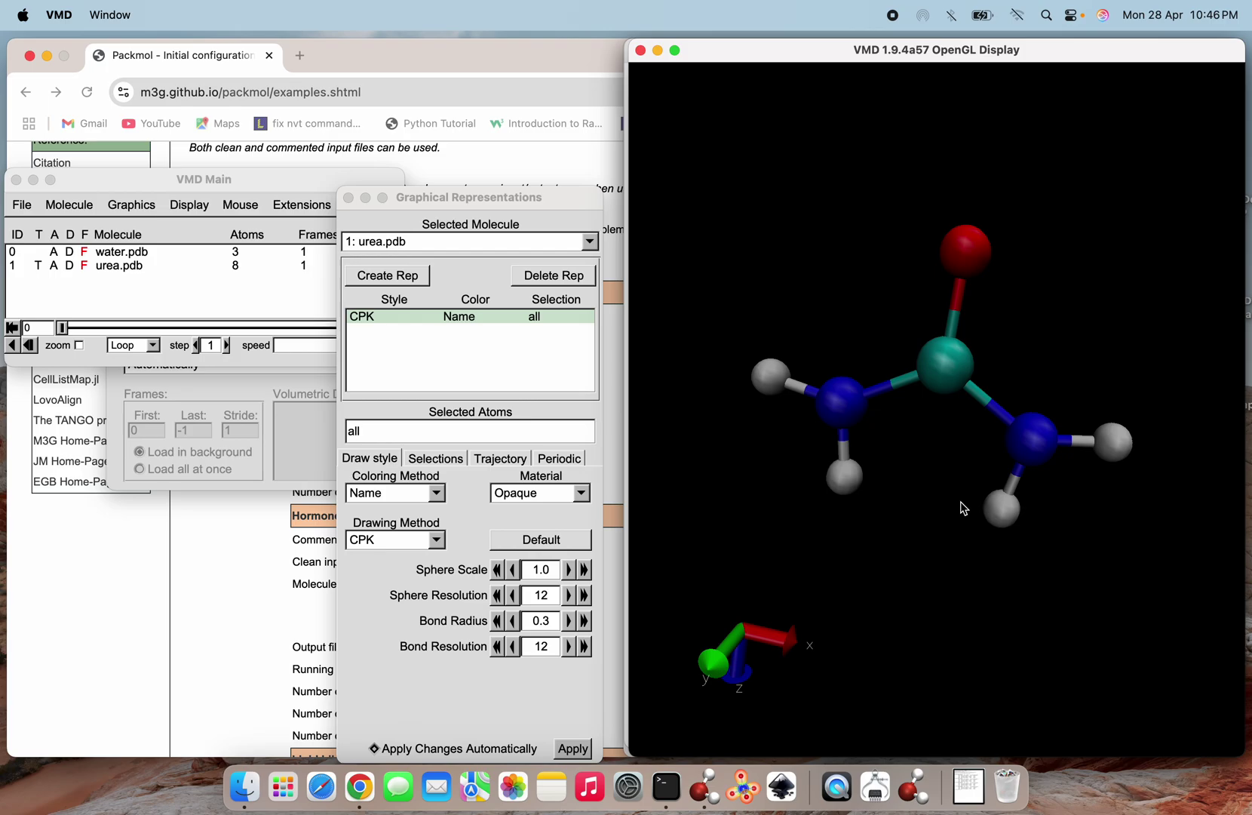
# Inspect the urea molecule's CPK structure and minimize the OpenGL Display window.
pyautogui.moveTo(963, 508); pyautogui.dragTo(962, 540)
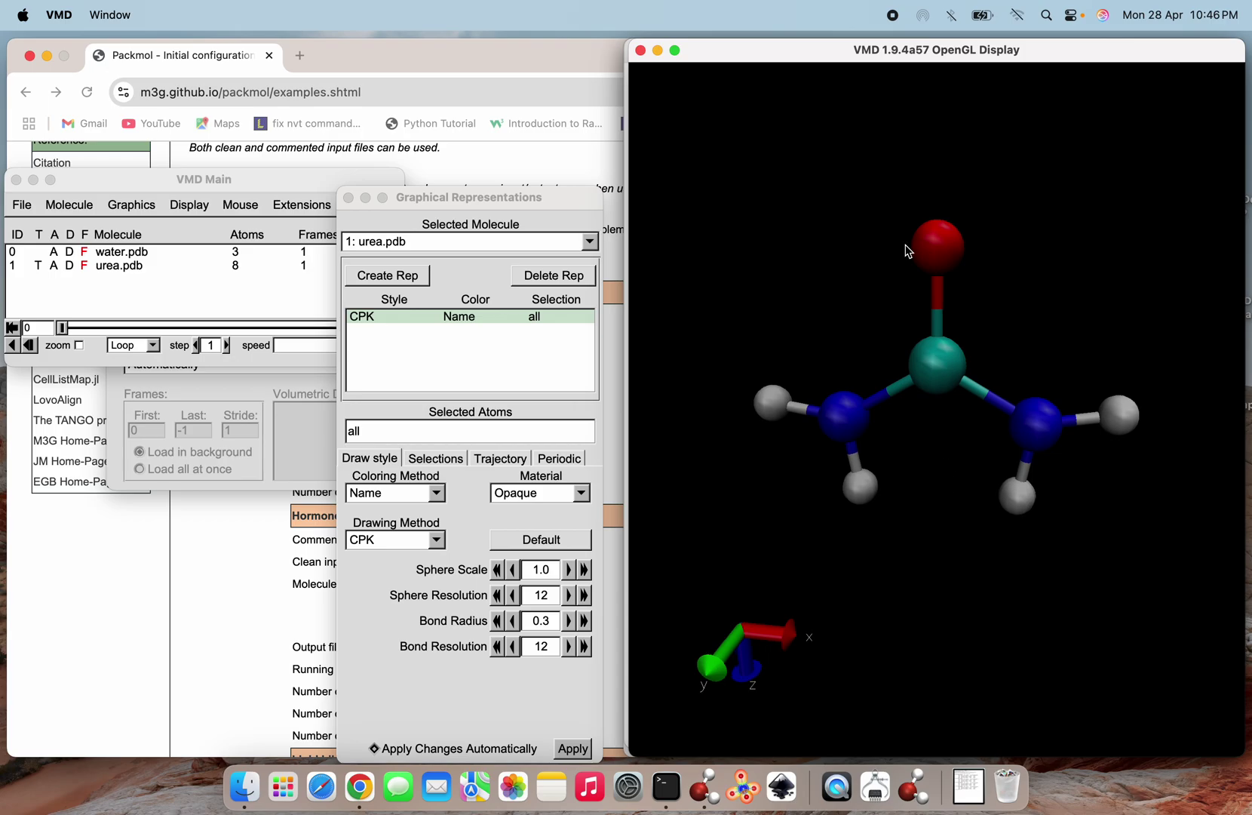
pyautogui.doubleClick(732, 52)
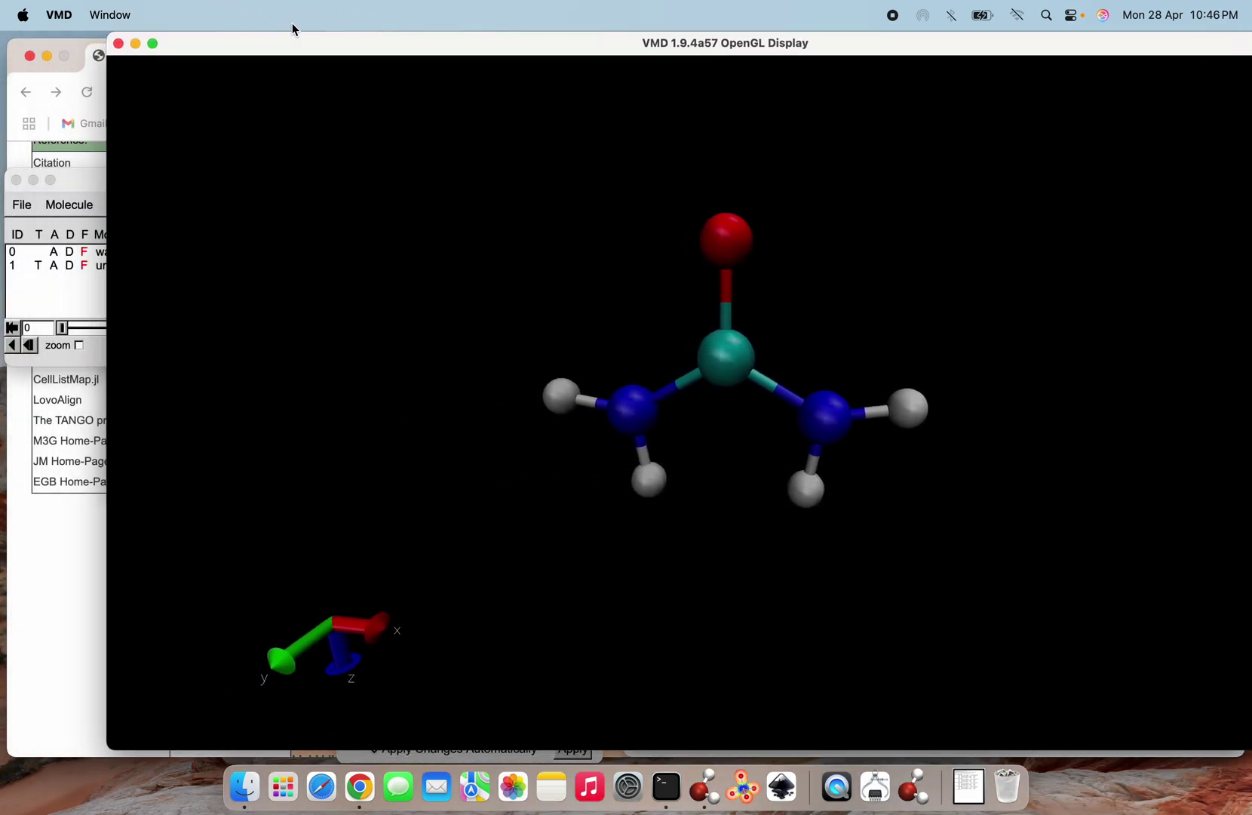
pyautogui.click(136, 45)
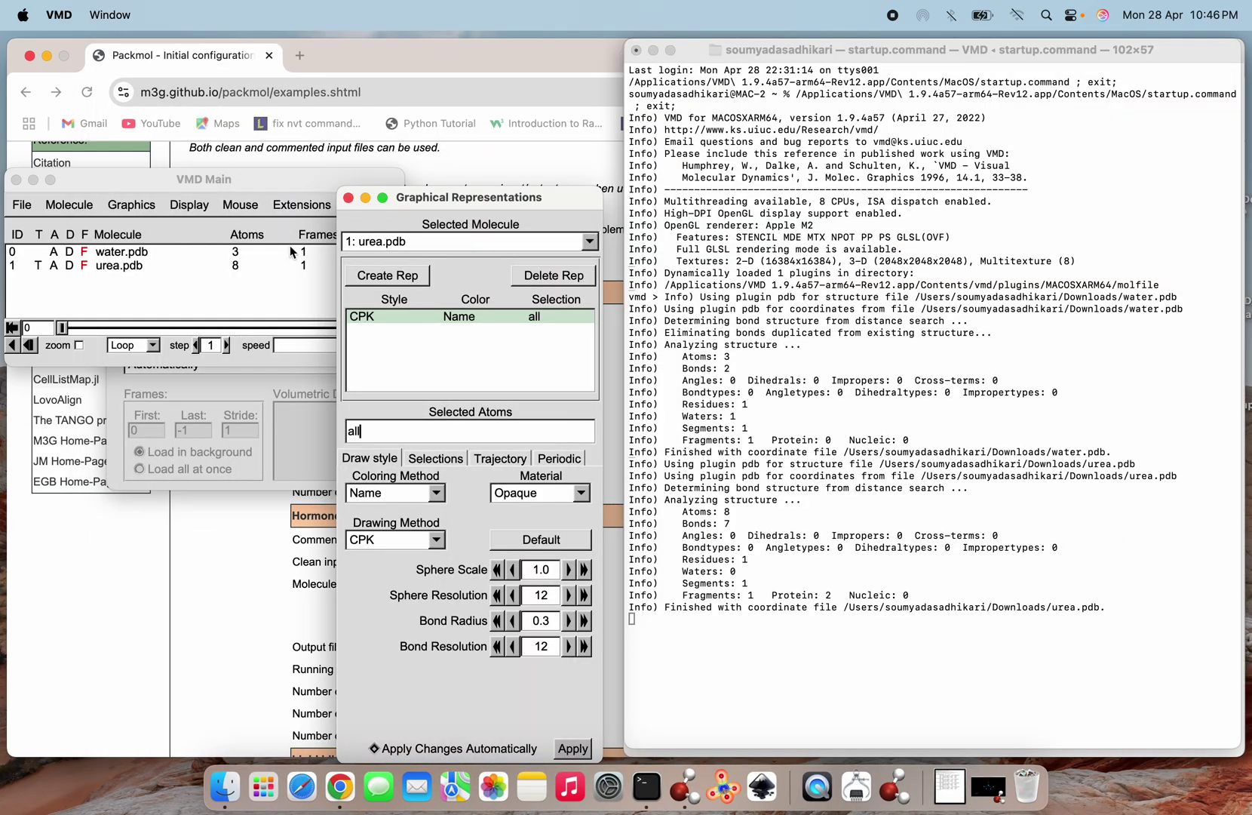
# Quit VMD and close its startup.command terminal window to return to the Downloads shell.
pyautogui.click(278, 247)
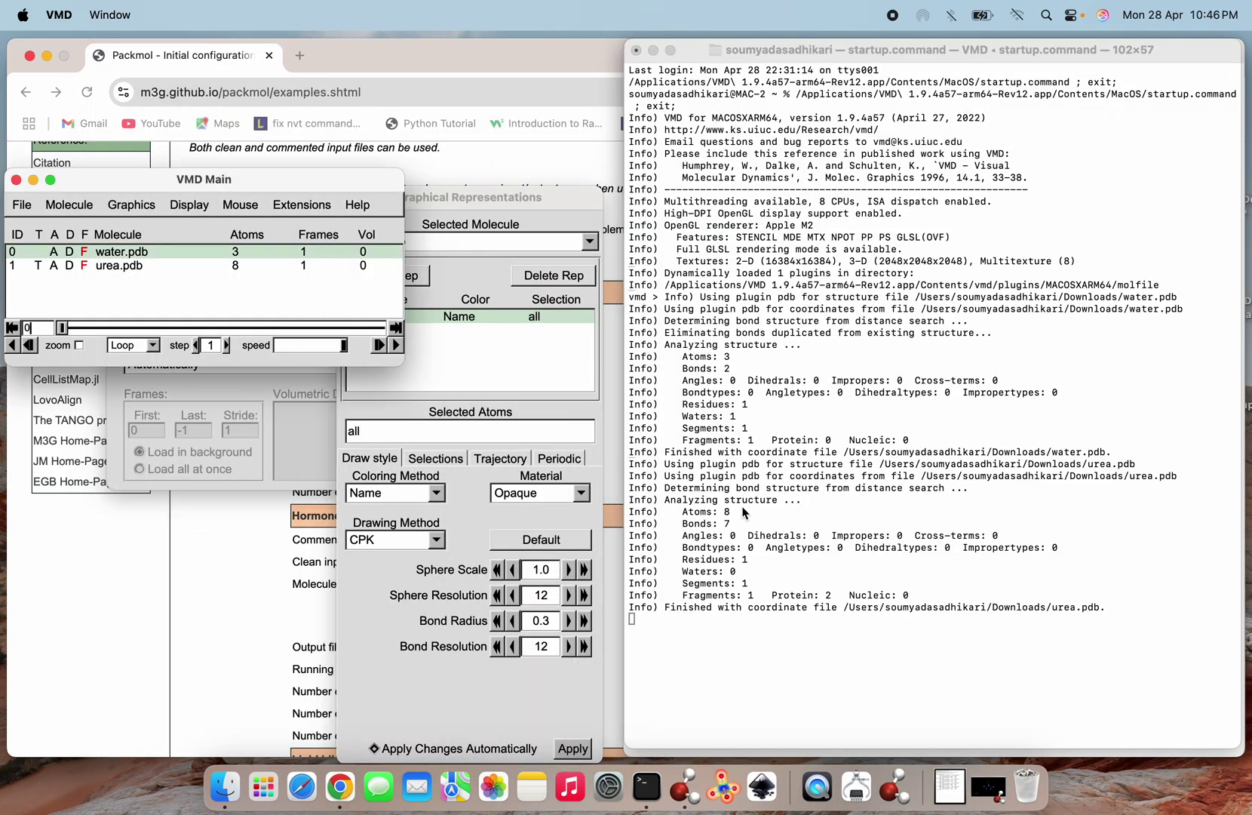
pyautogui.click(777, 636)
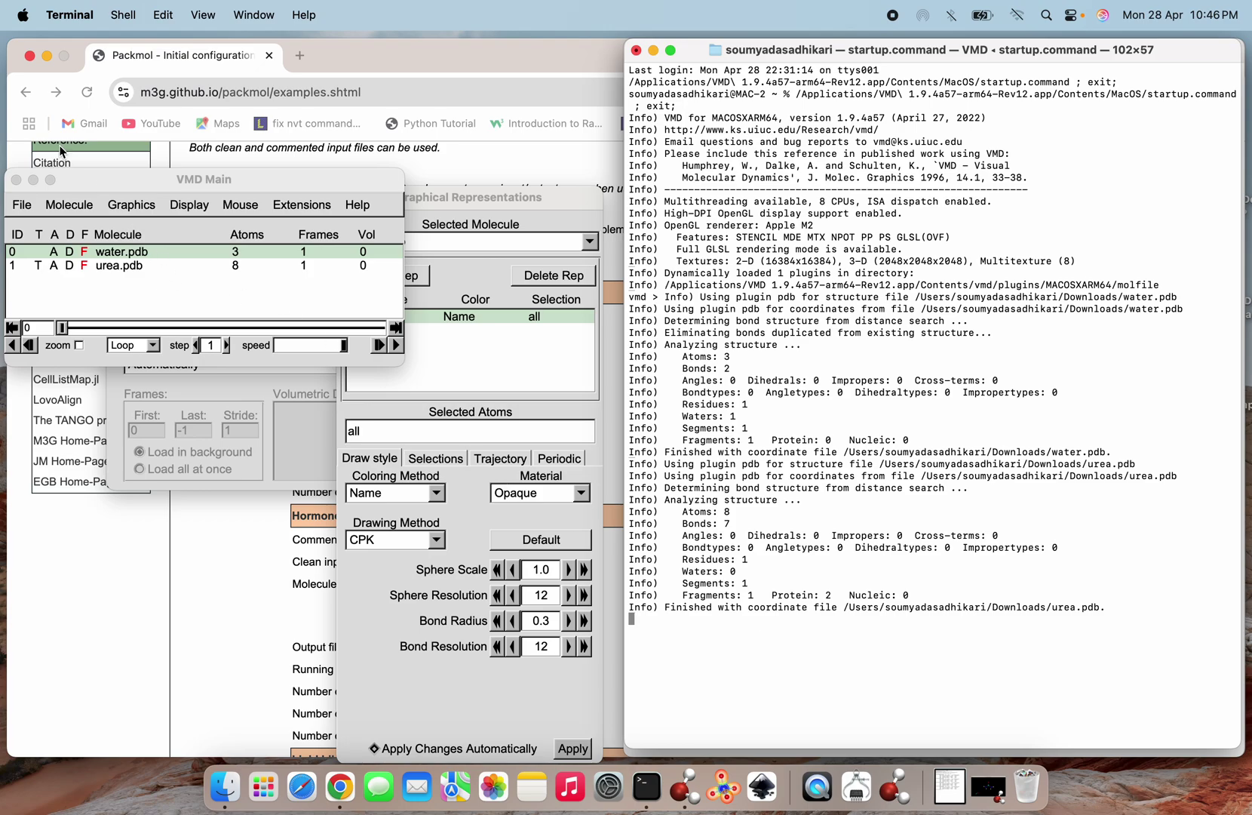
pyautogui.click(16, 180)
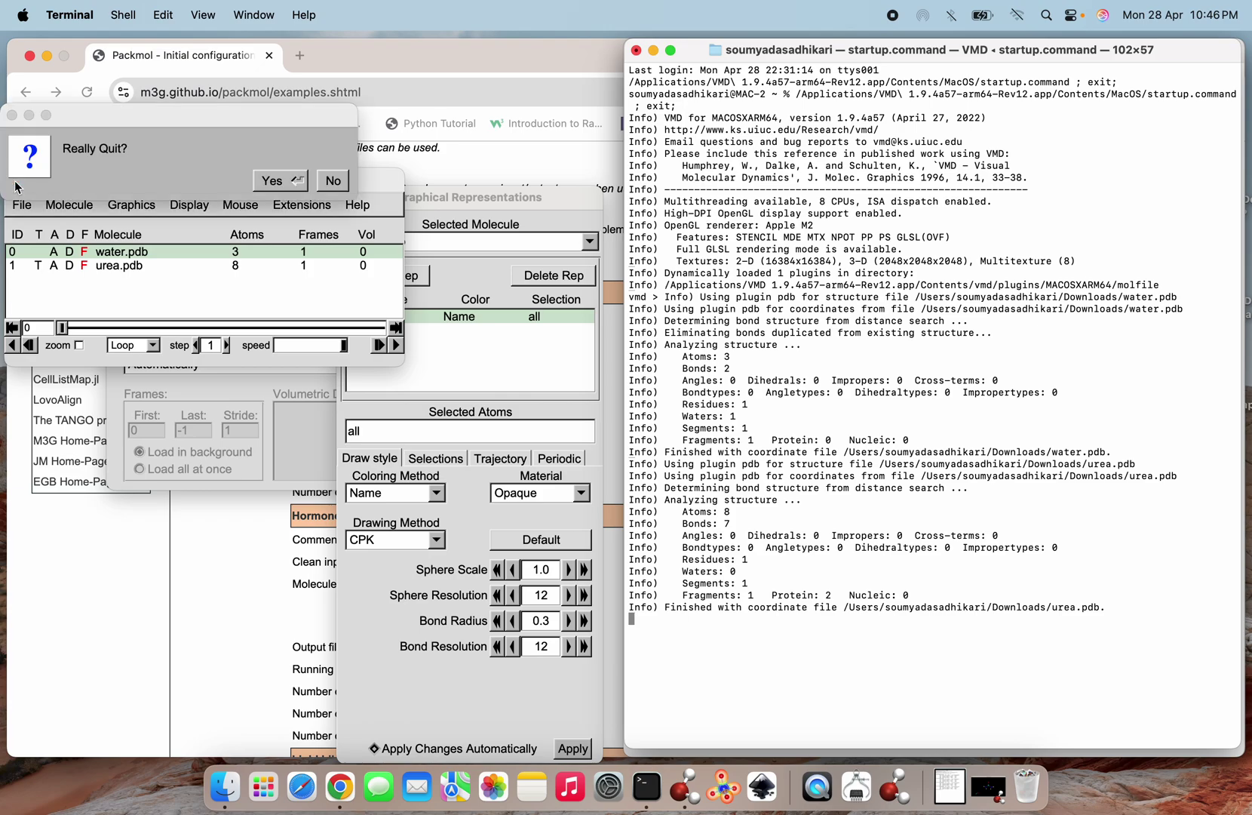
pyautogui.click(272, 181)
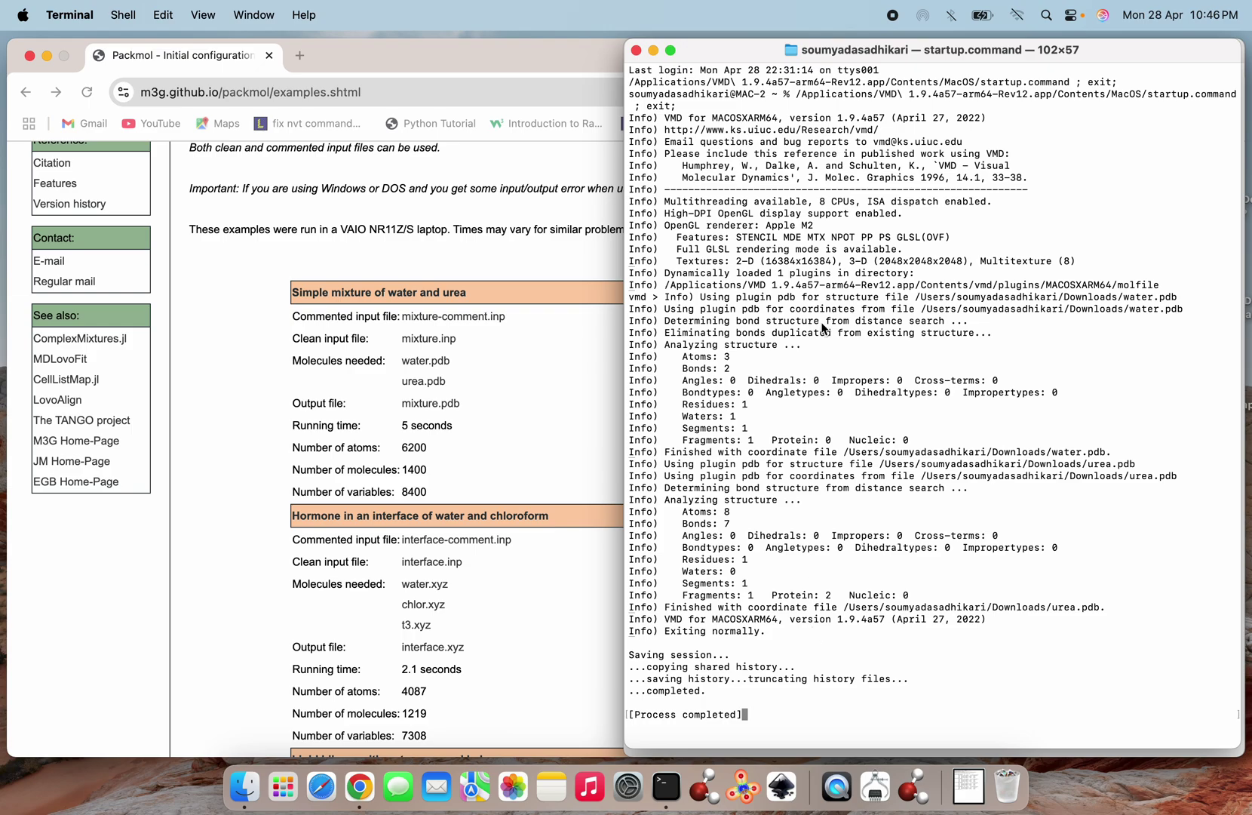
pyautogui.click(636, 50)
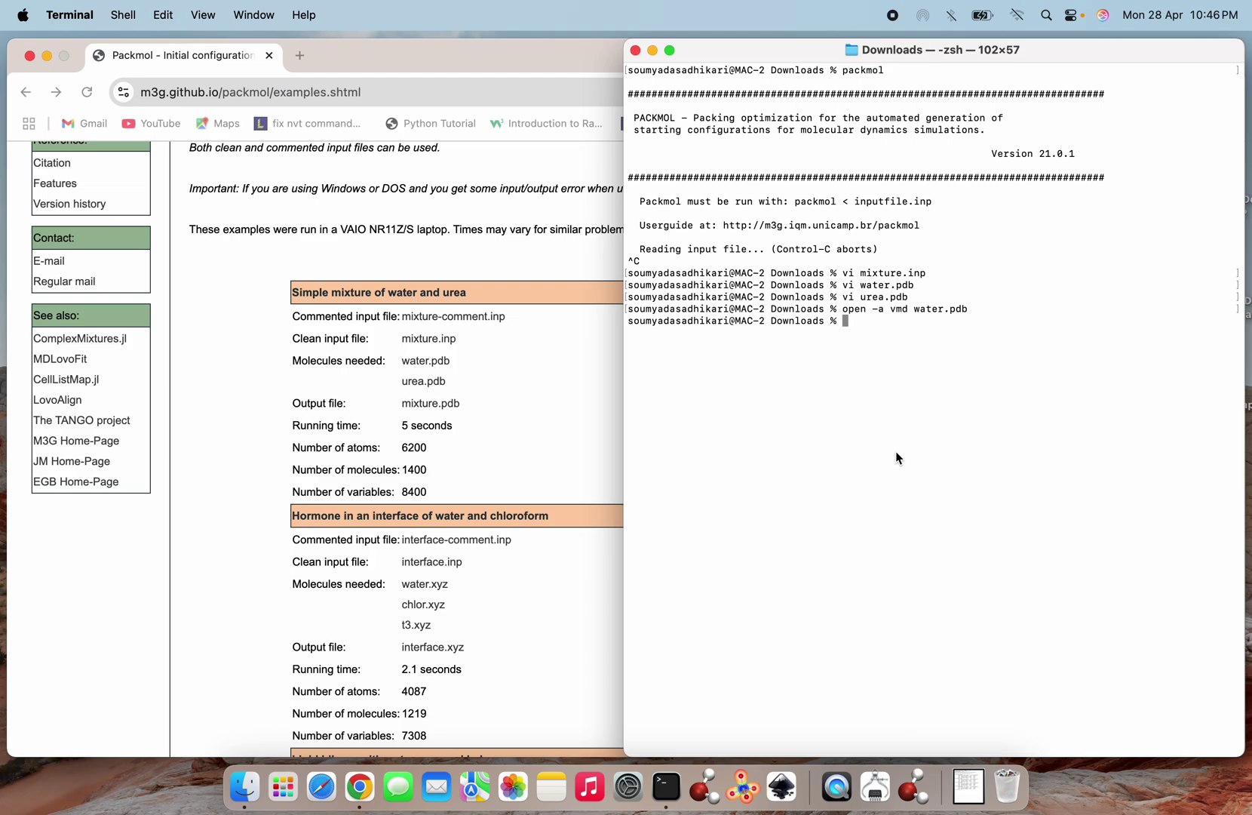
# Run Packmol in the Downloads folder with mixture.inp as its input and review the packing output.
pyautogui.write('packmol < mix')
pyautogui.press('Tab')
pyautogui.press('Return')
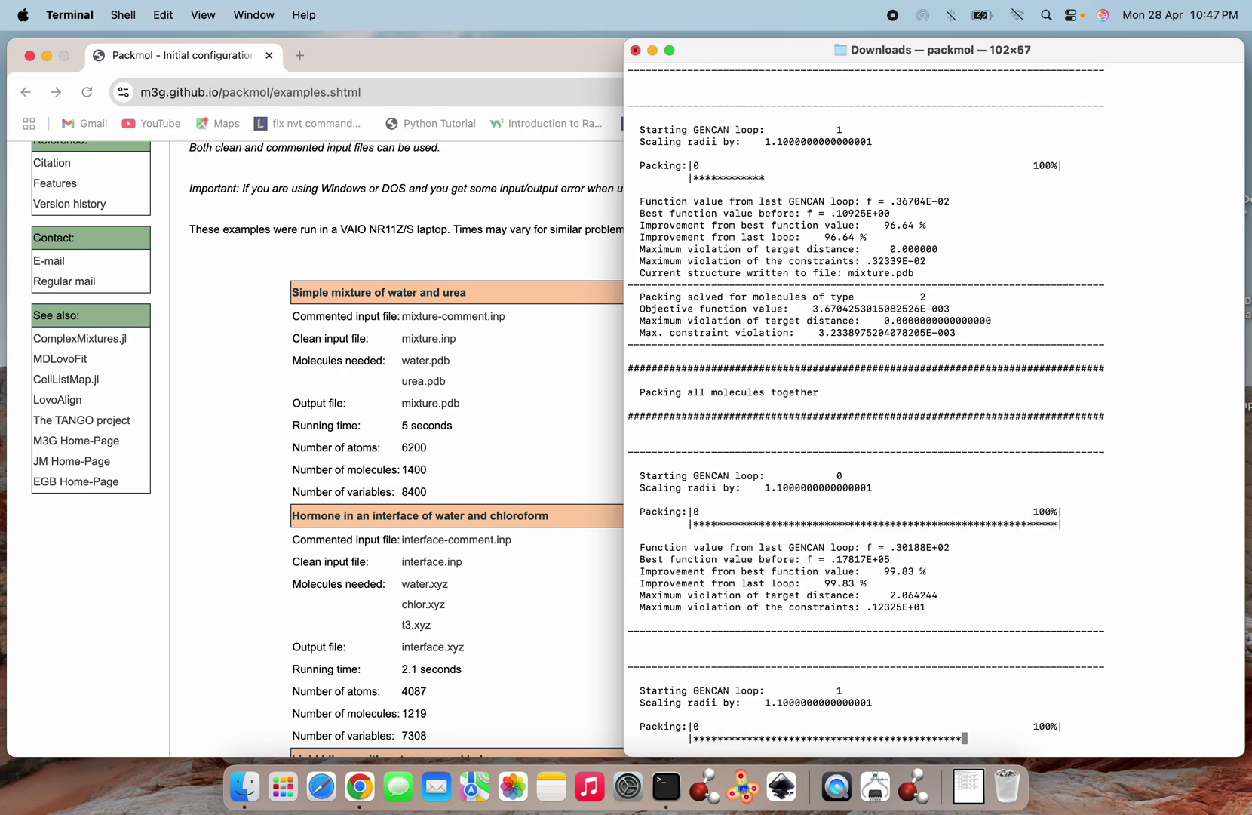
pyautogui.scroll(3, 859, 522)
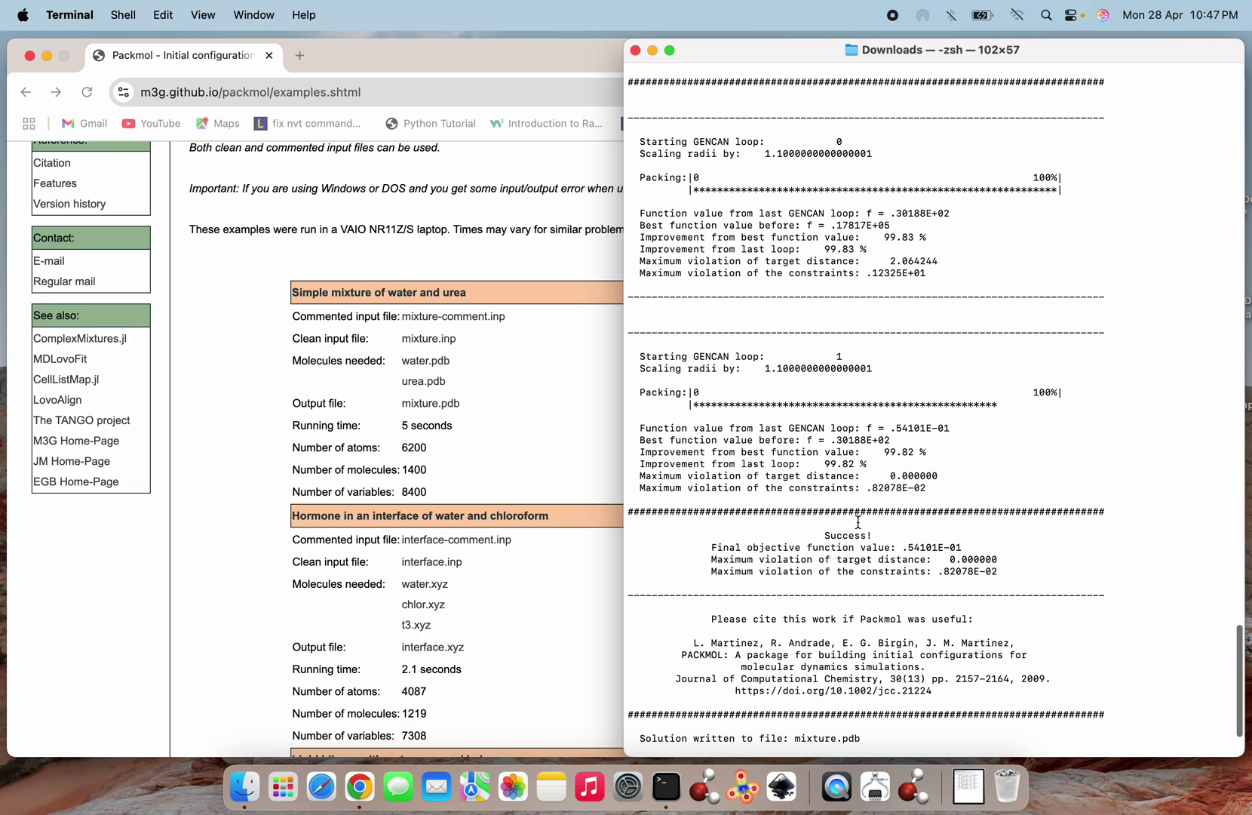
pyautogui.scroll(10, 859, 522)
pyautogui.scroll(-15, 859, 522)
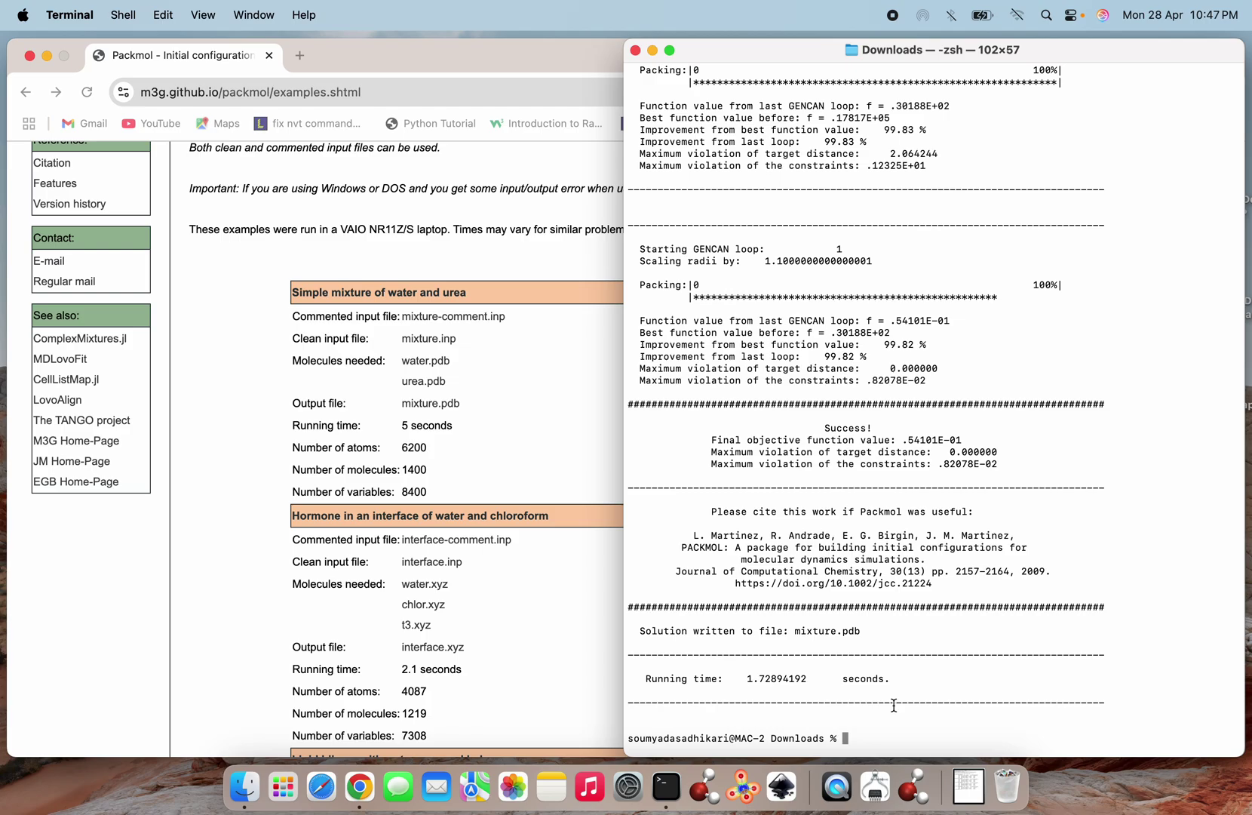
# List the files in the Downloads folder to check for the generated mixture.pdb.
pyautogui.write('ls')
pyautogui.press('Return')
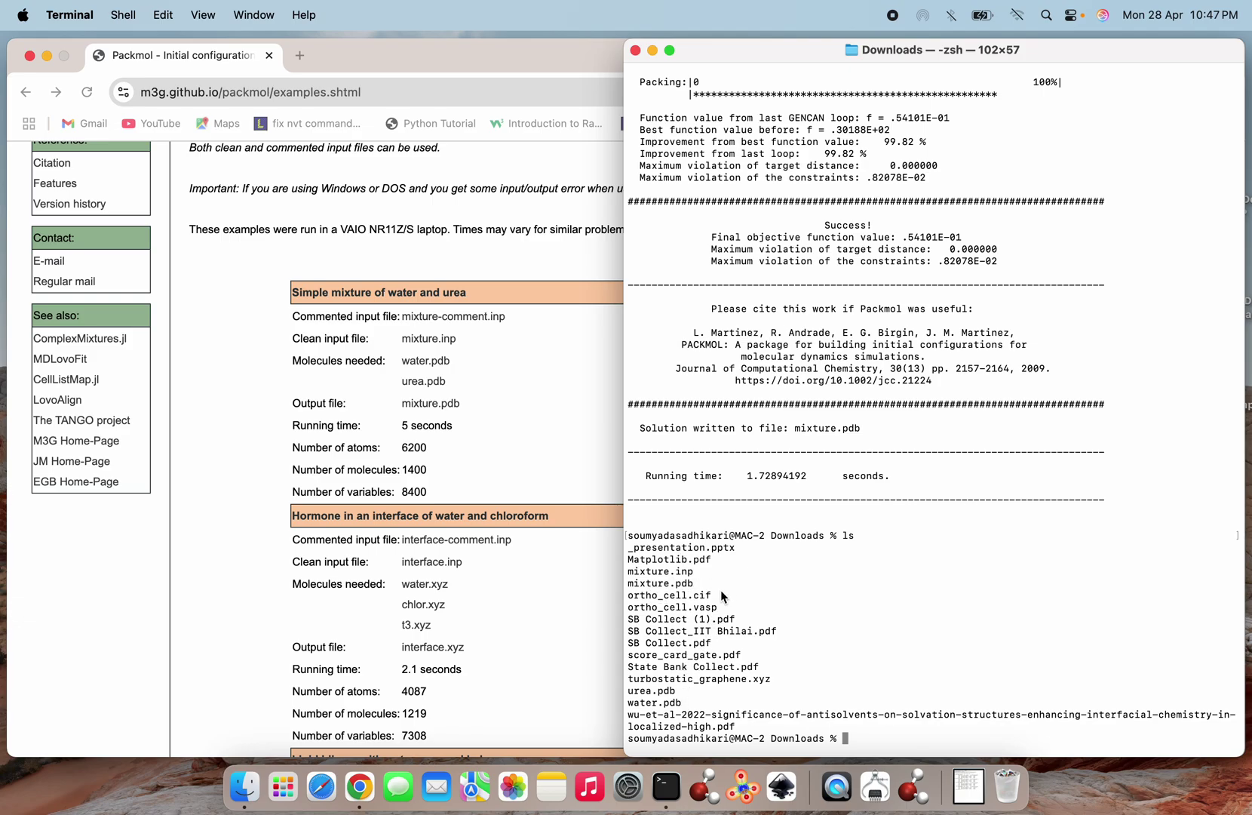
pyautogui.write('ls')
pyautogui.press('Return')
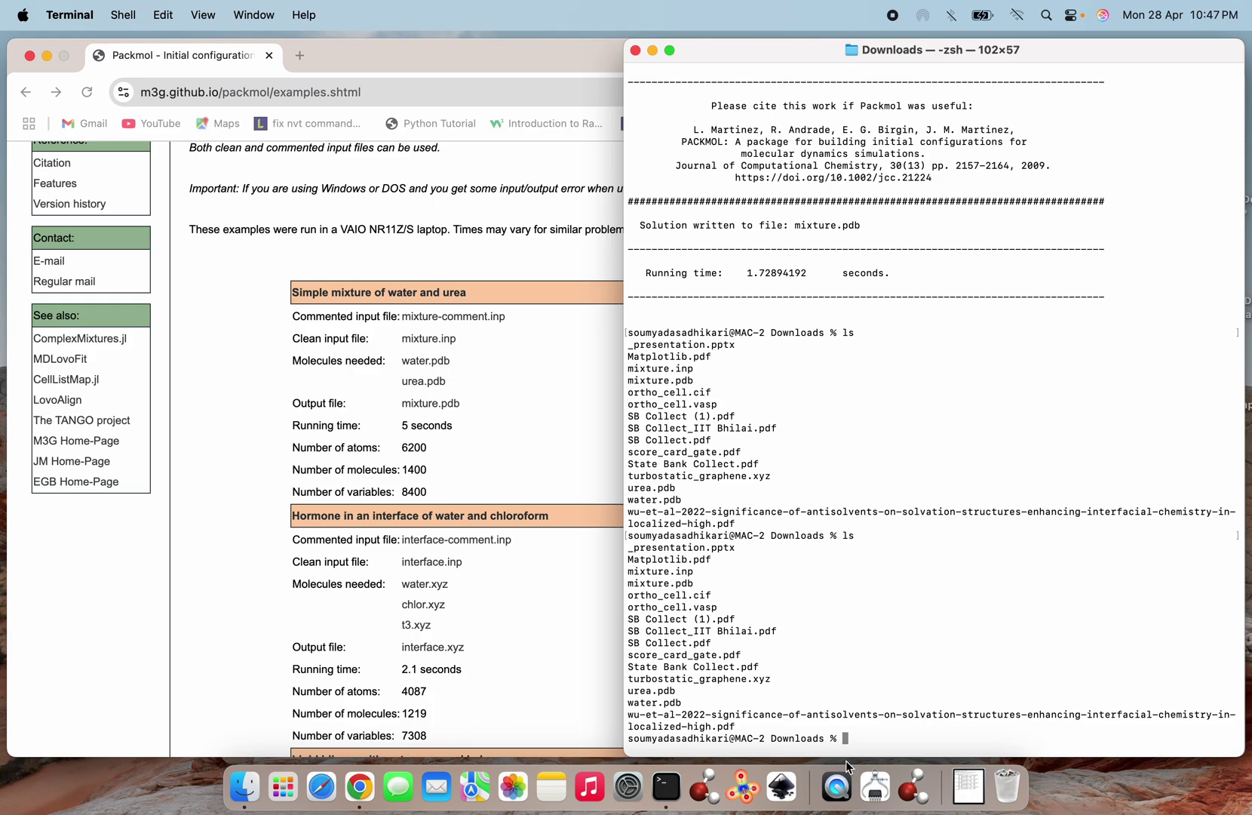
# Launch VMD and load mixture.pdb from the Downloads folder as a new molecule.
pyautogui.click(917, 796)
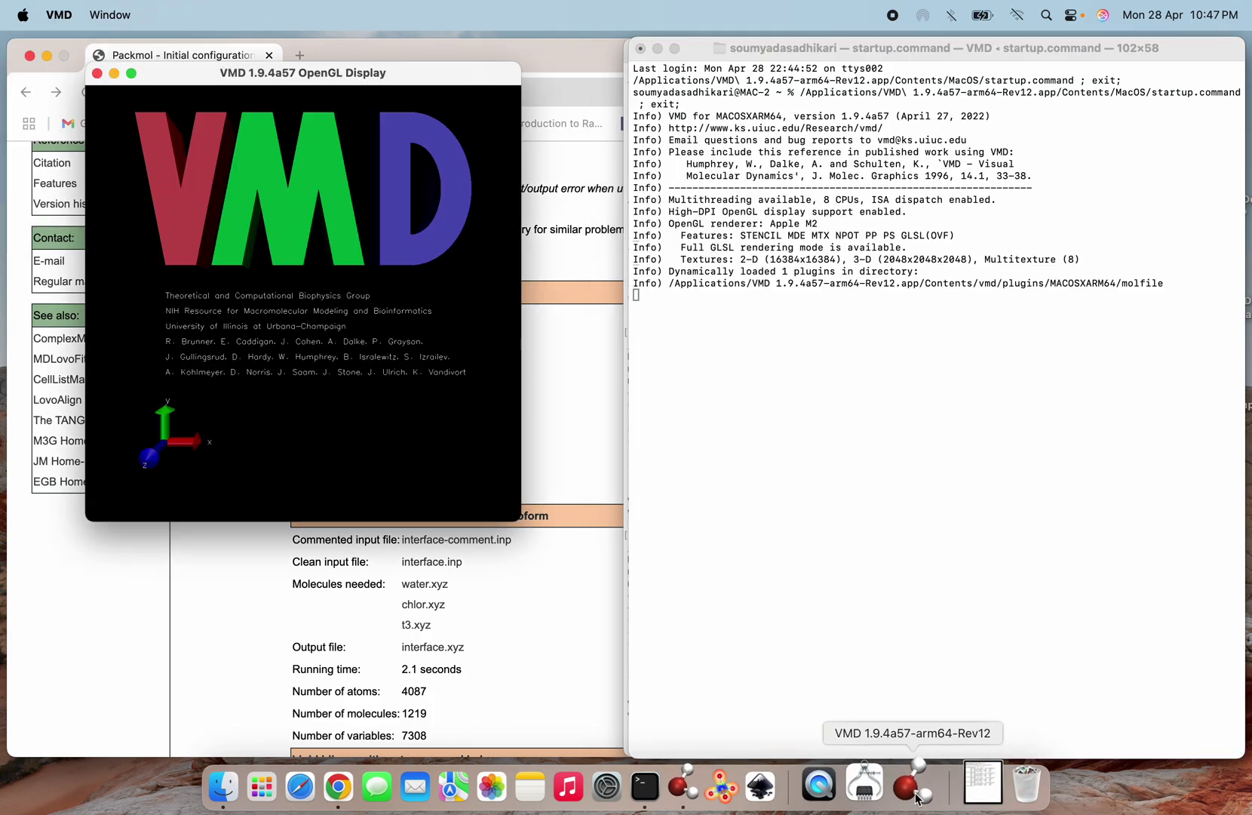
pyautogui.click(21, 204)
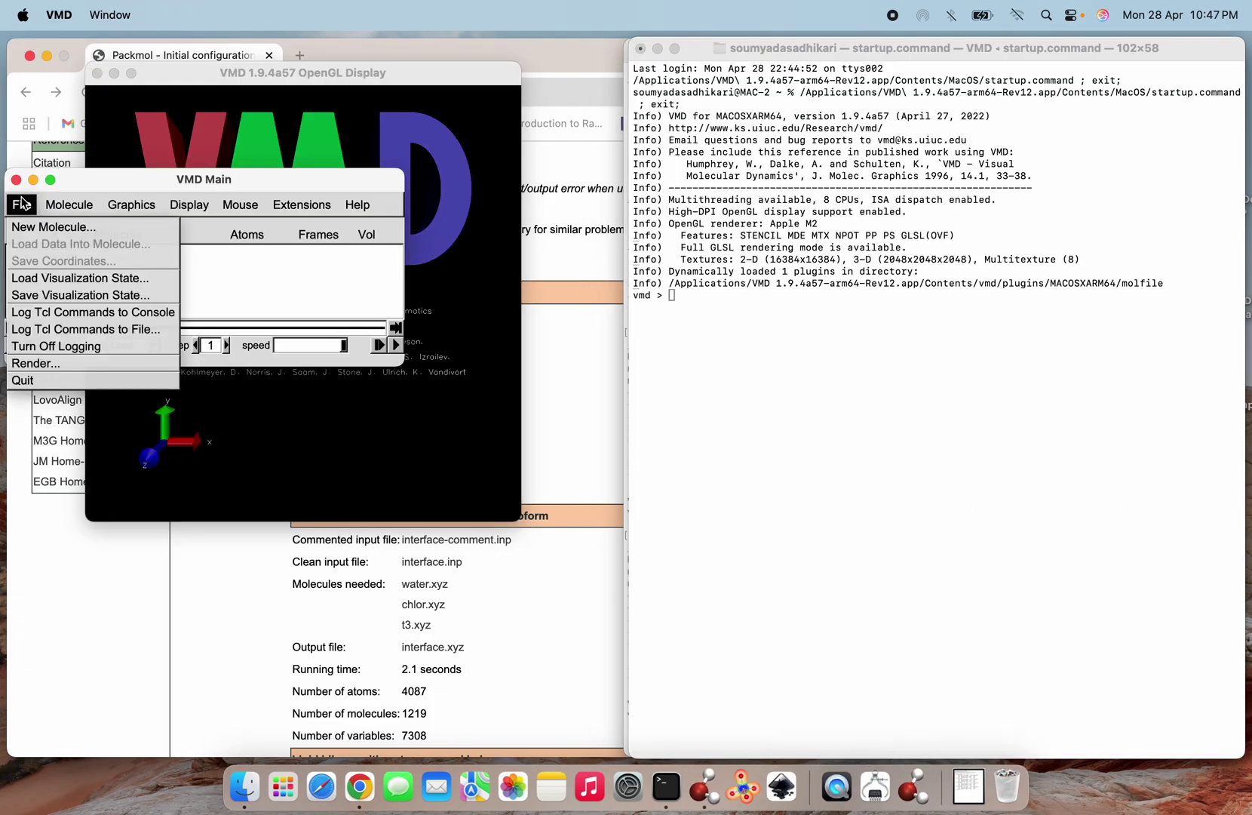
pyautogui.click(49, 227)
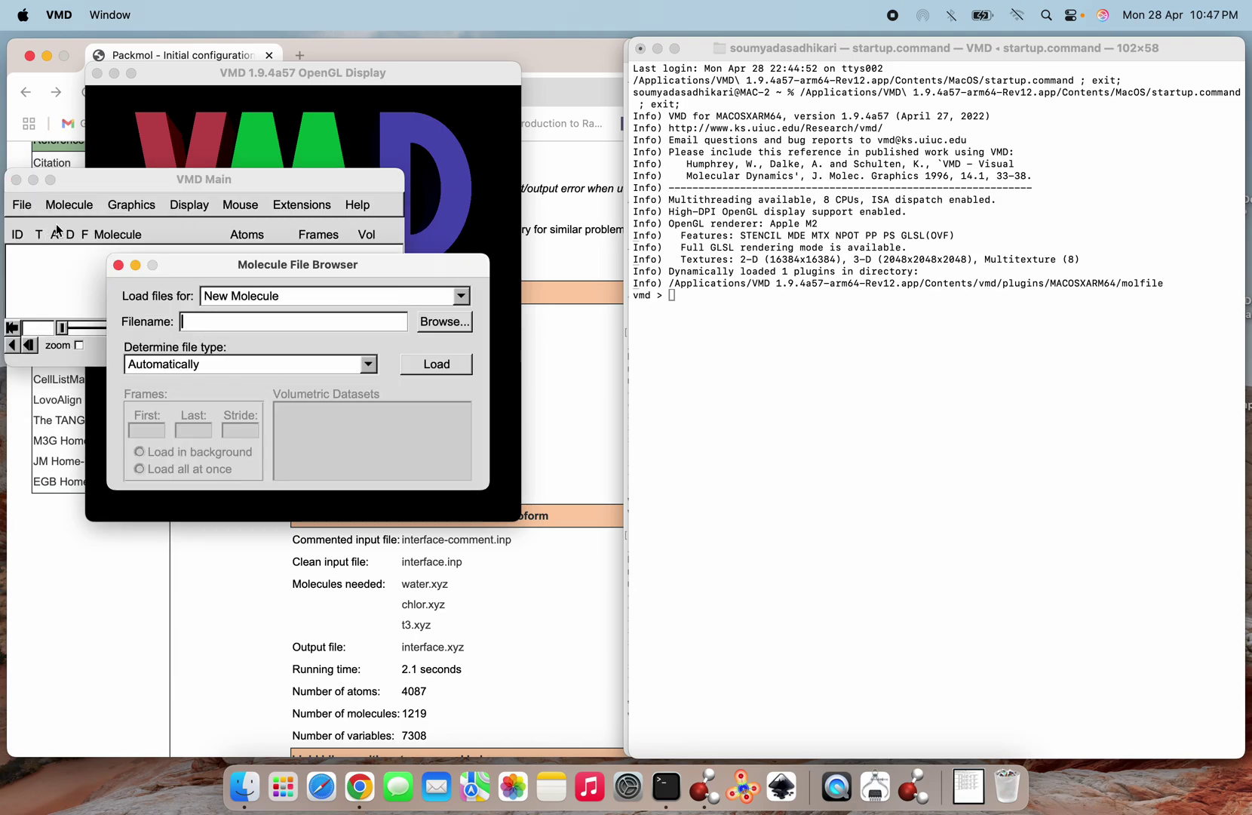
pyautogui.click(445, 321)
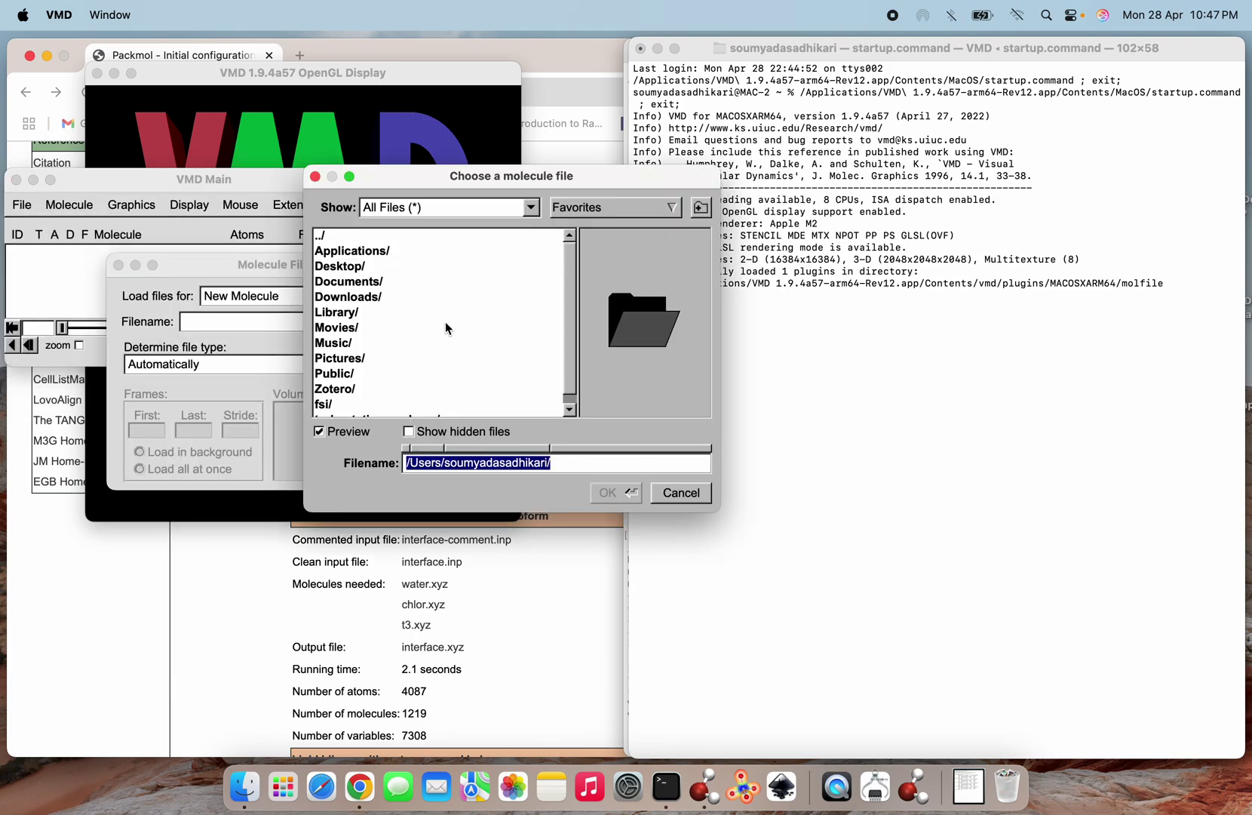
pyautogui.doubleClick(368, 299)
pyautogui.scroll(-2, 387, 367)
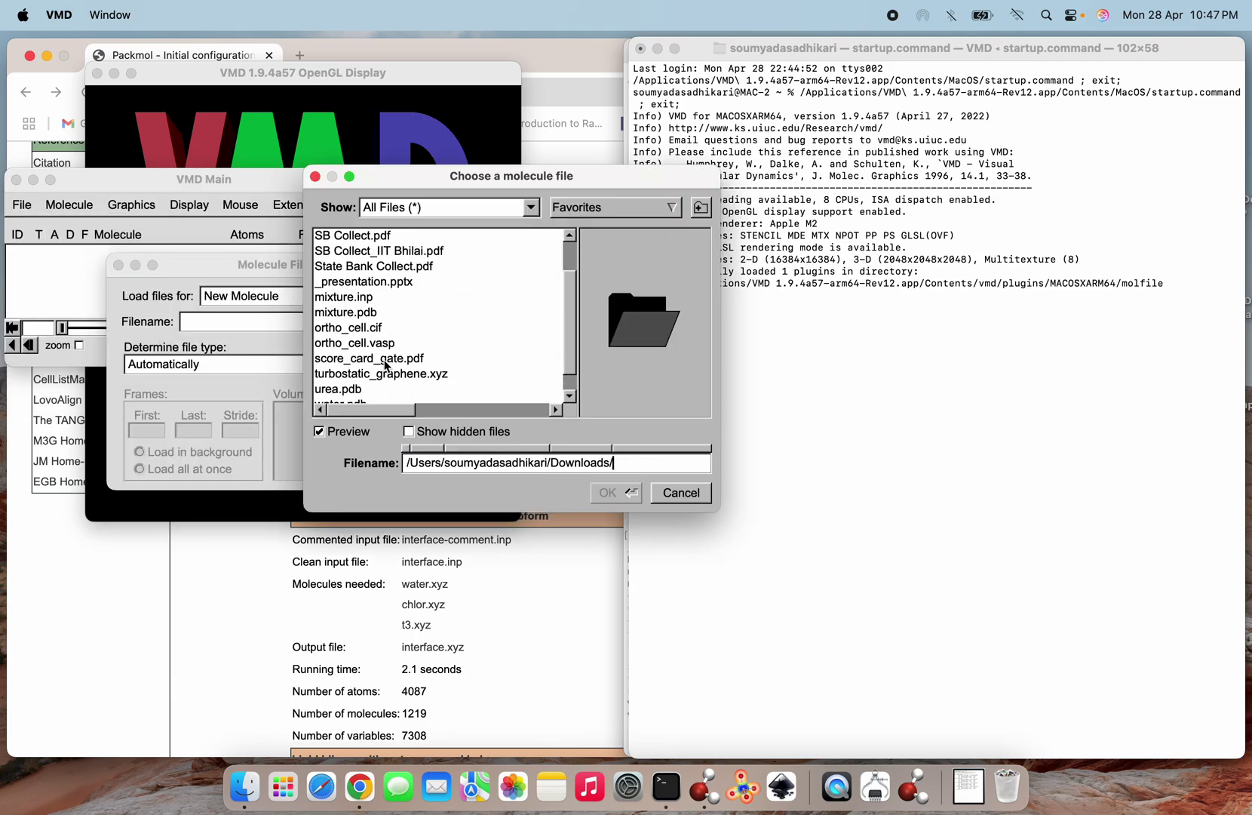
pyautogui.click(380, 314)
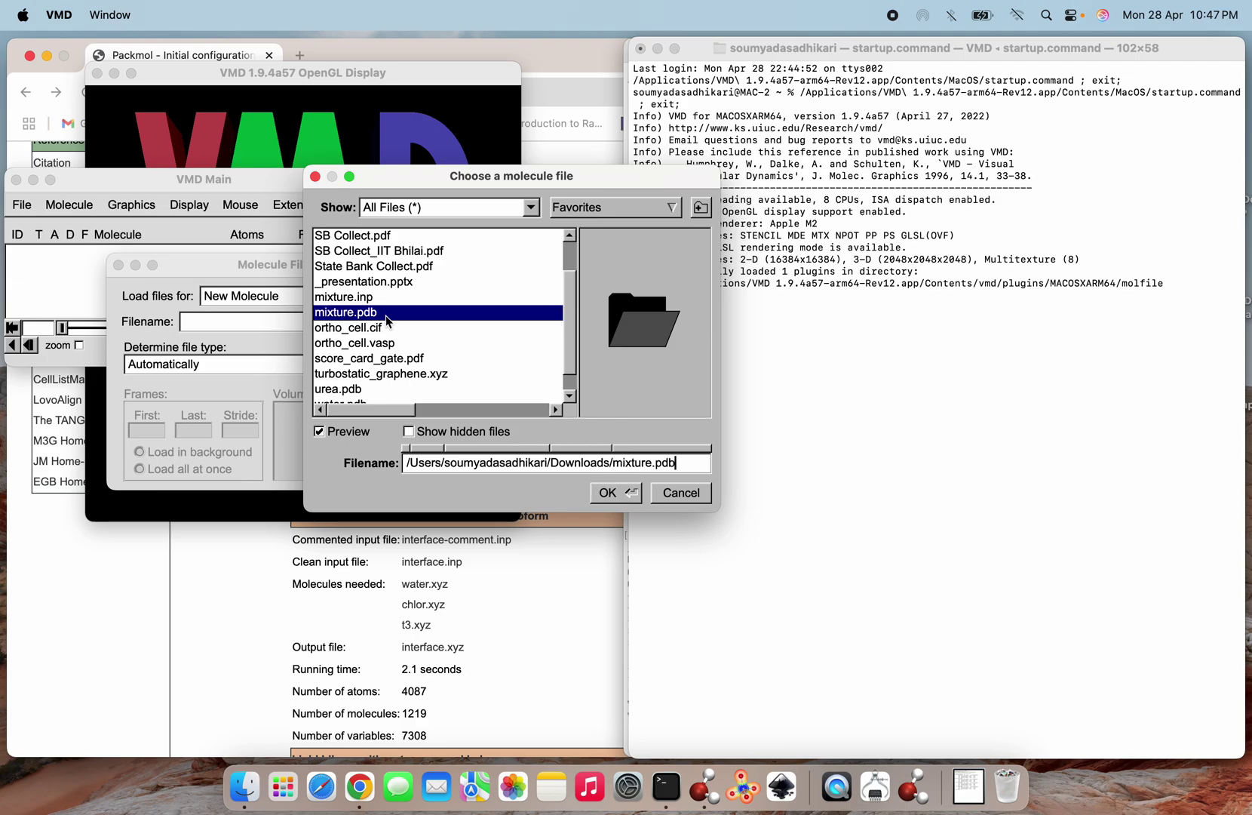
pyautogui.click(610, 492)
pyautogui.click(433, 365)
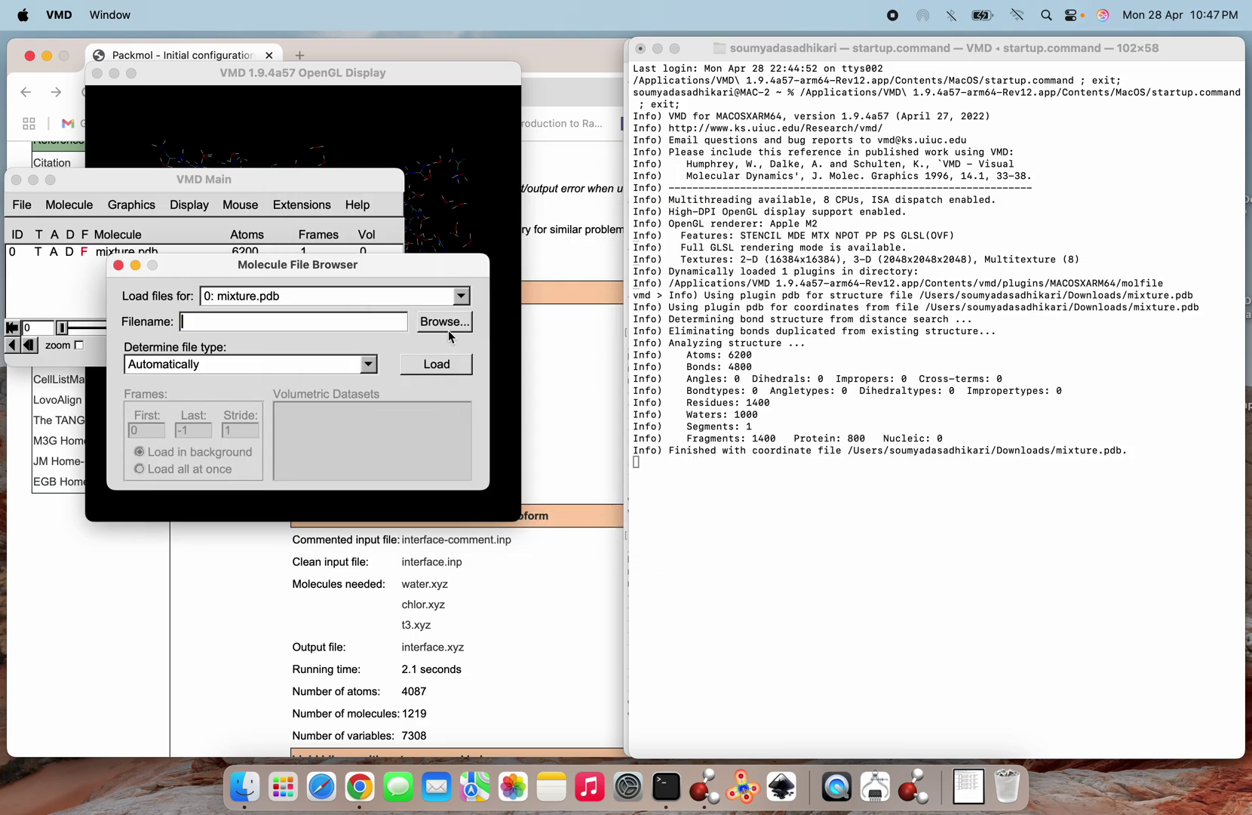
# Resize the OpenGL Display window showing the mixture to fill the right half of the screen.
pyautogui.click(459, 188)
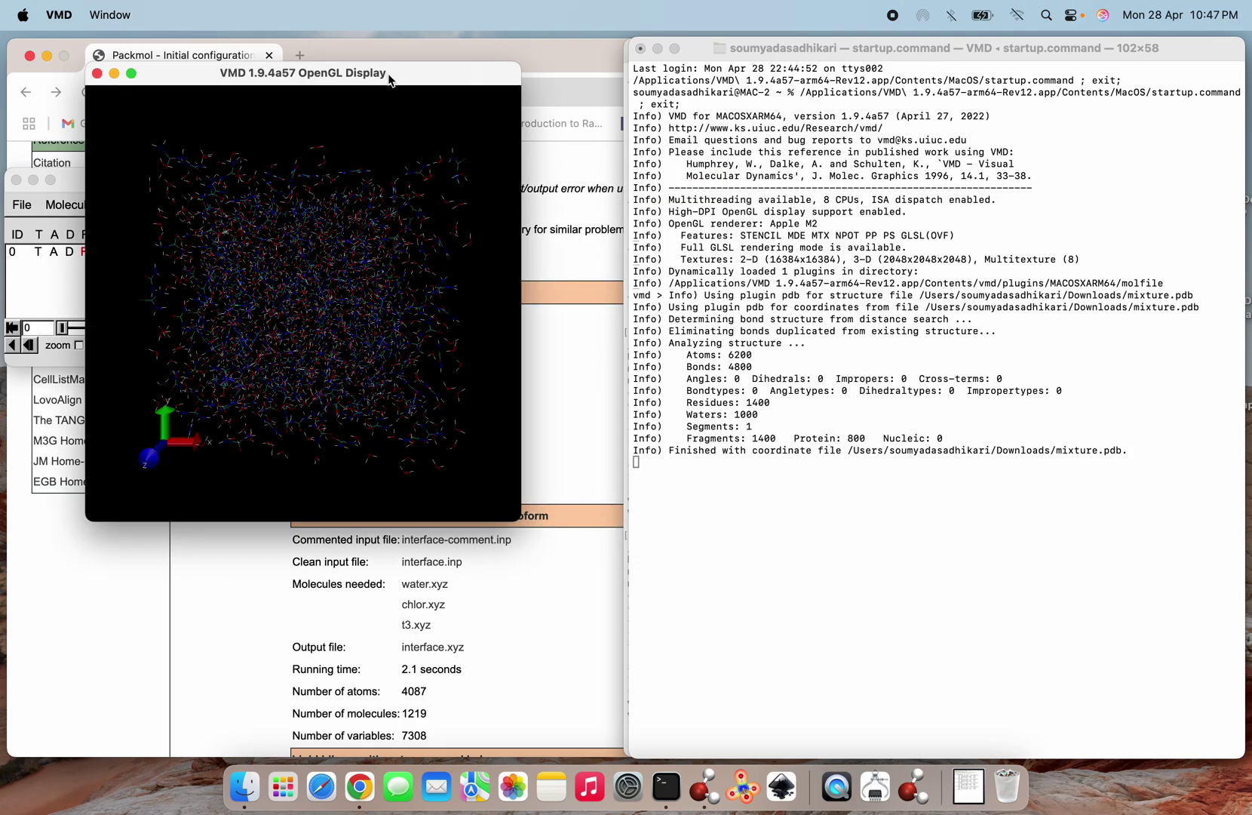
pyautogui.moveTo(389, 75); pyautogui.dragTo(851, 127)
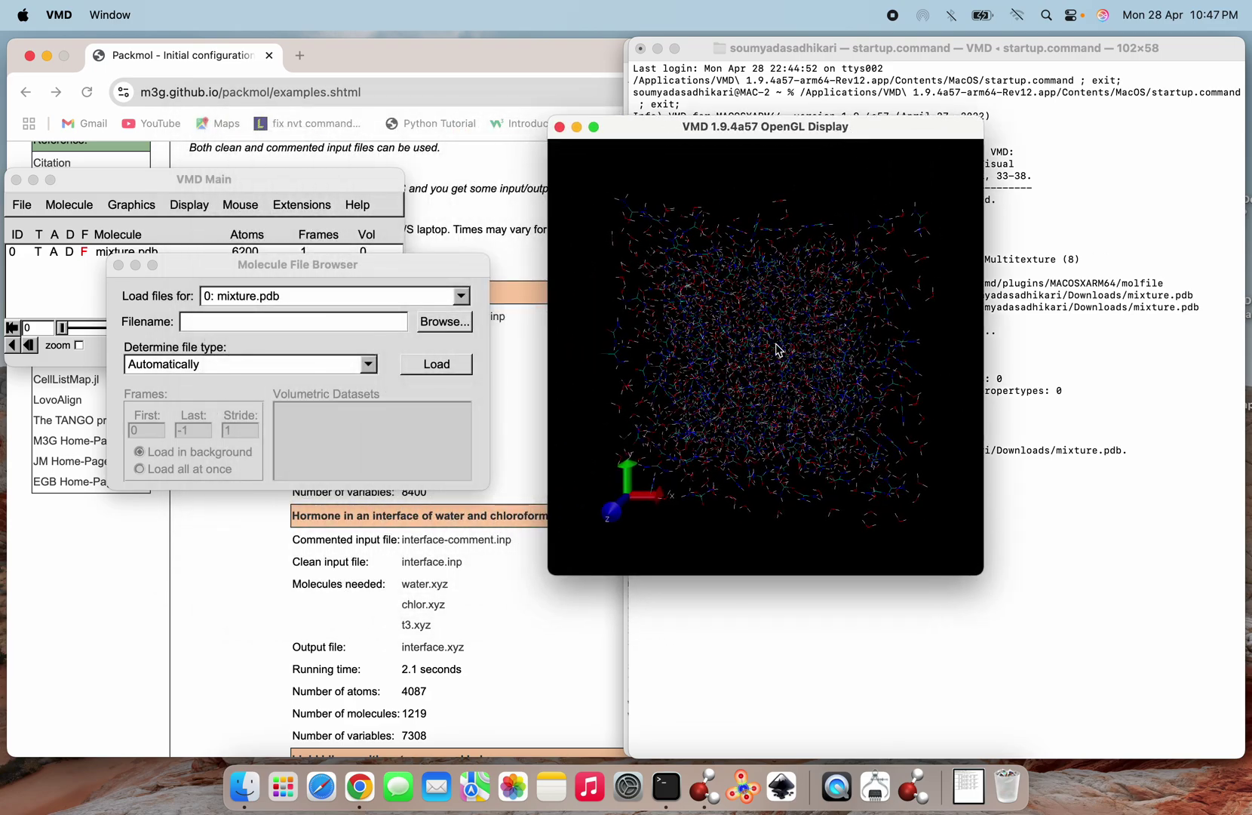
pyautogui.moveTo(595, 129)
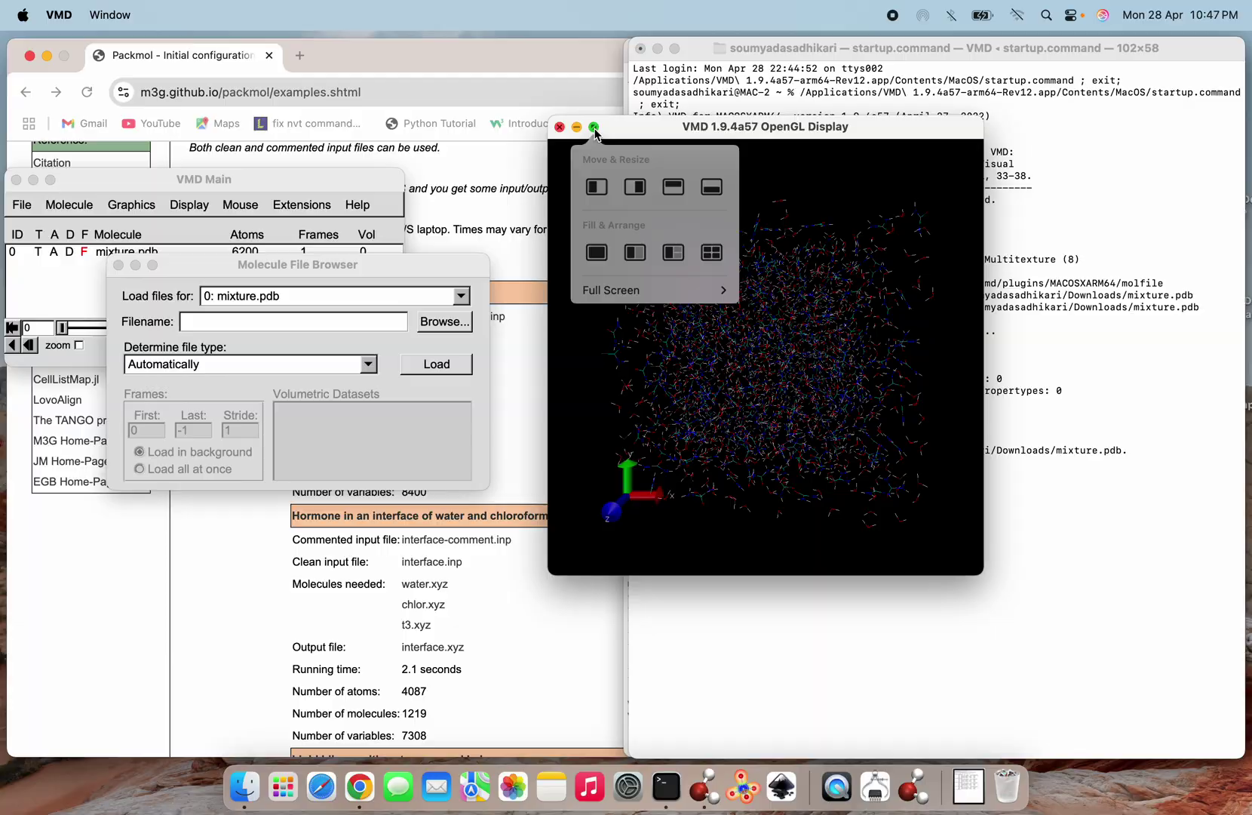
pyautogui.click(635, 189)
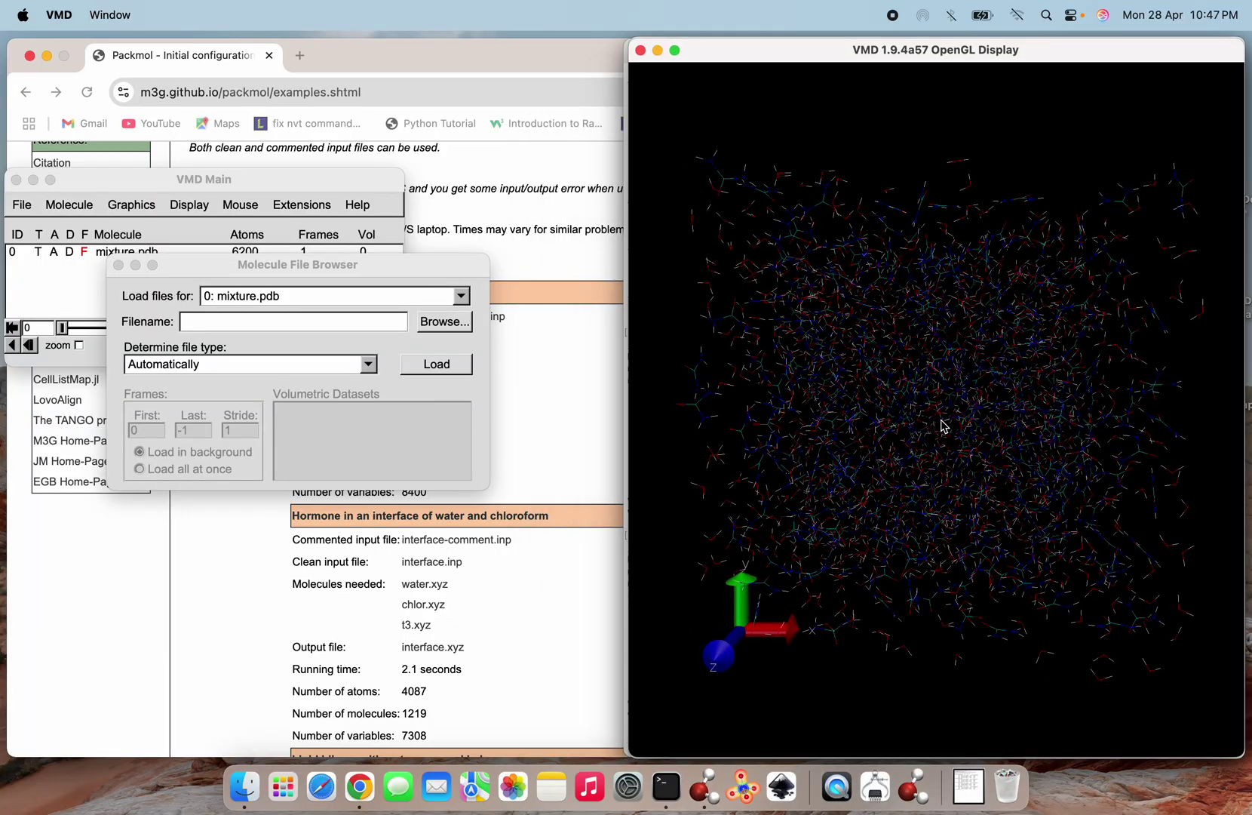
# Inspect the water and urea mixture's box and set its drawing method to CPK in the graphical representation.
pyautogui.moveTo(941, 426); pyautogui.dragTo(1011, 497)
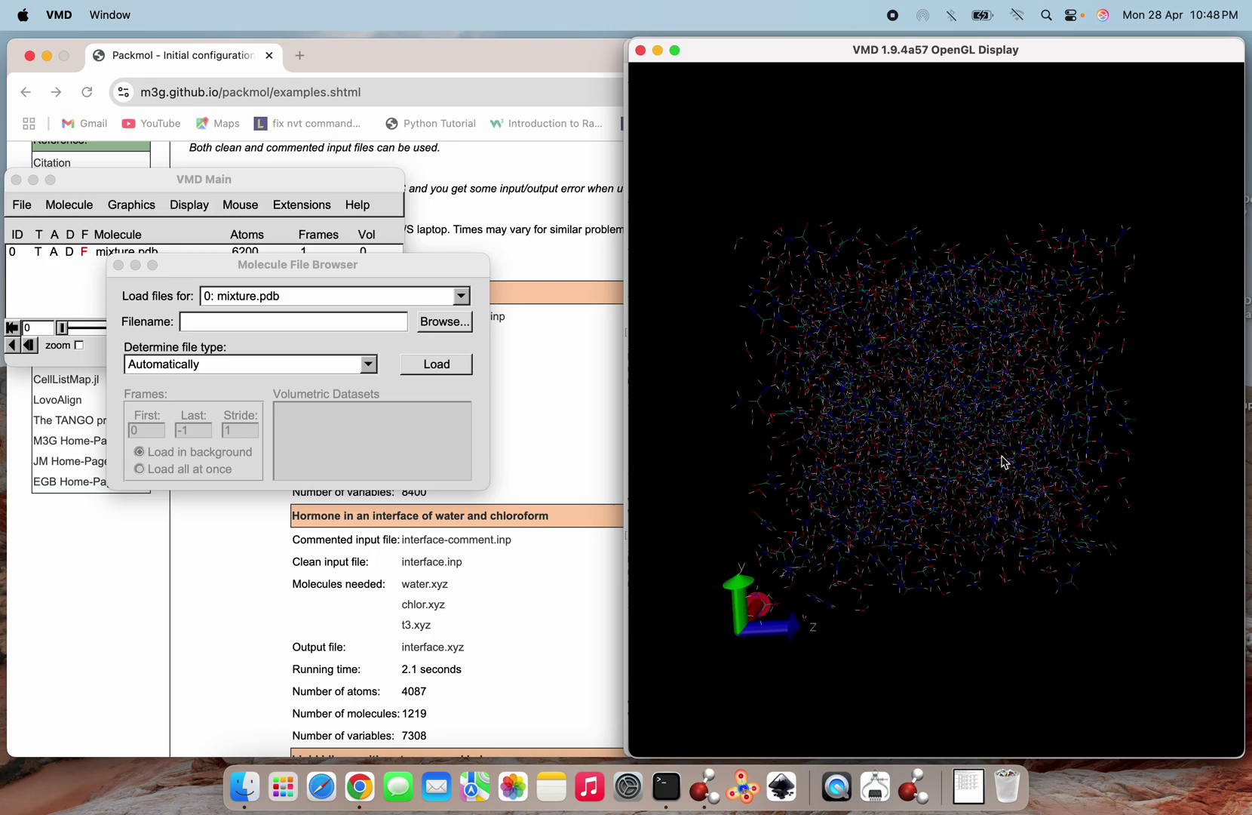
pyautogui.scroll(-5, 1005, 463)
pyautogui.scroll(2, 1005, 462)
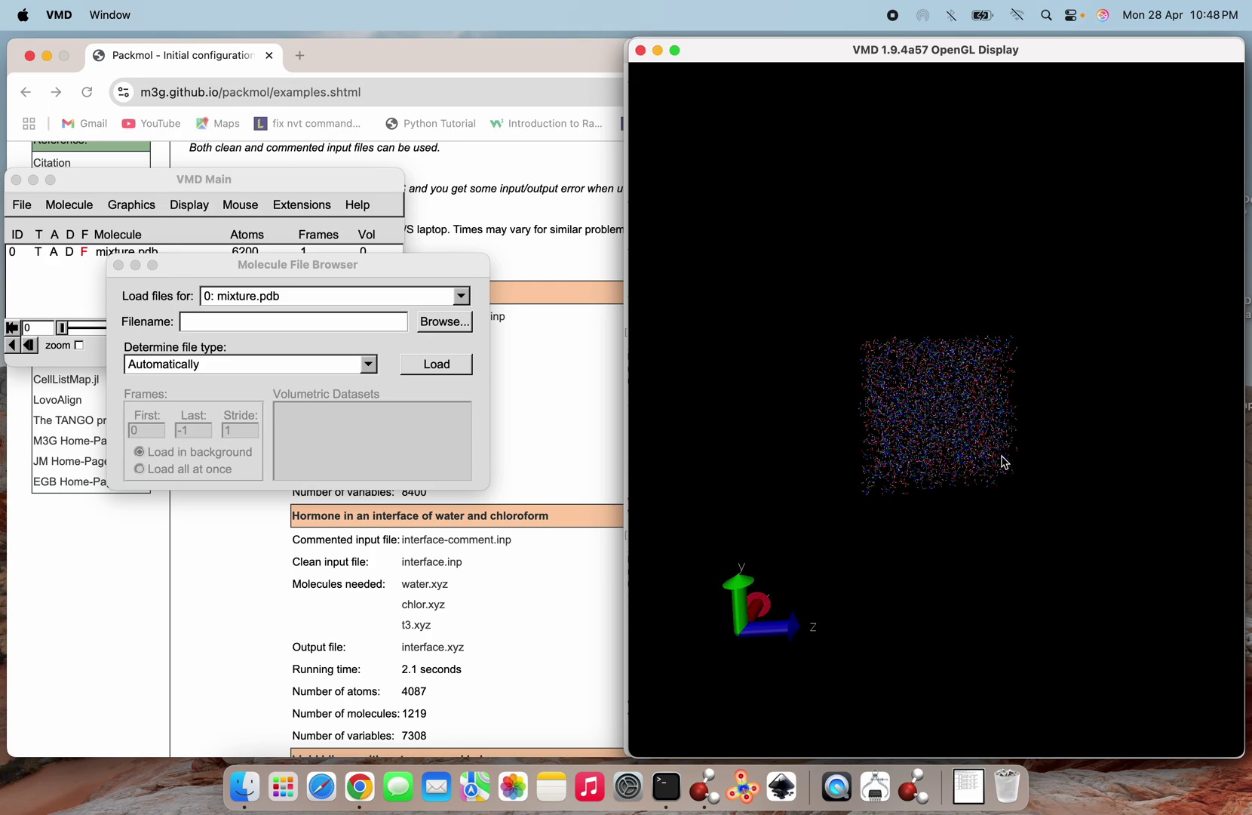
pyautogui.scroll(3, 1005, 463)
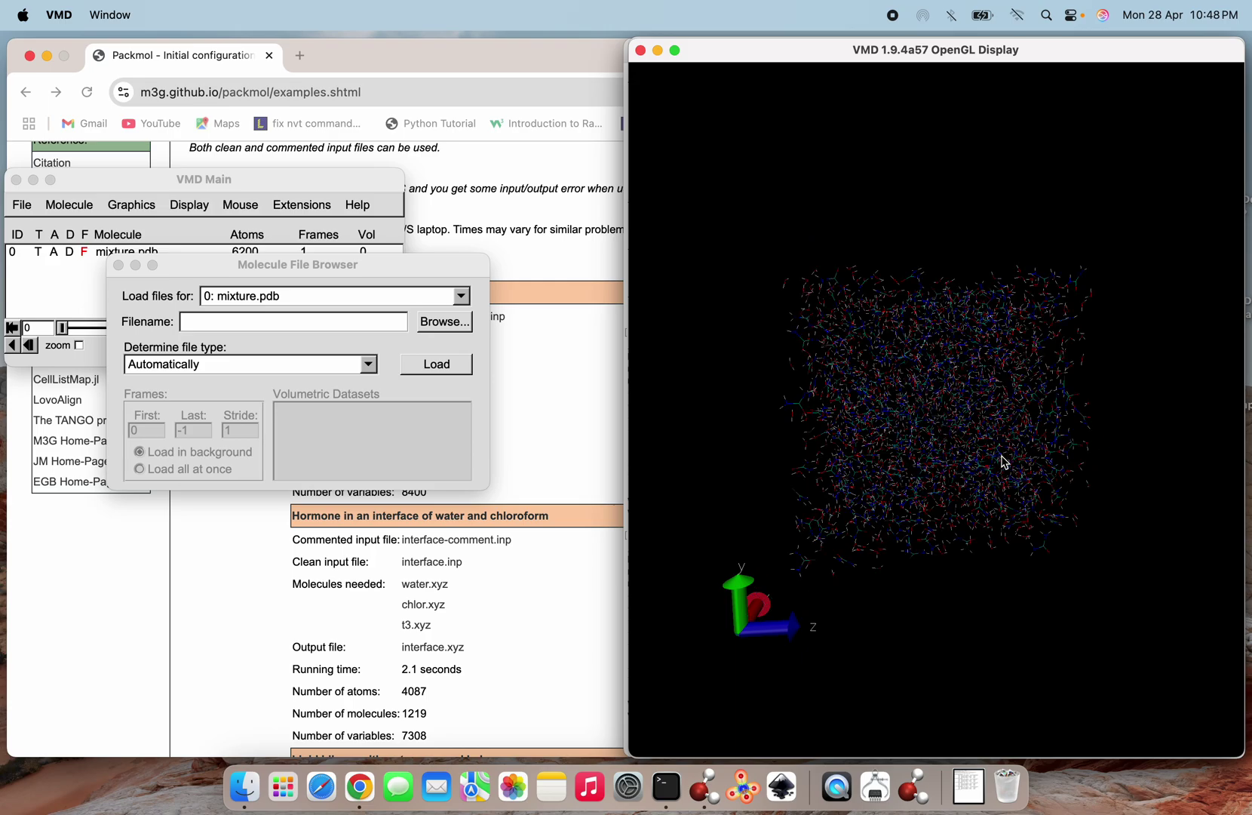
pyautogui.moveTo(1005, 462); pyautogui.dragTo(774, 351)
pyautogui.click(136, 207)
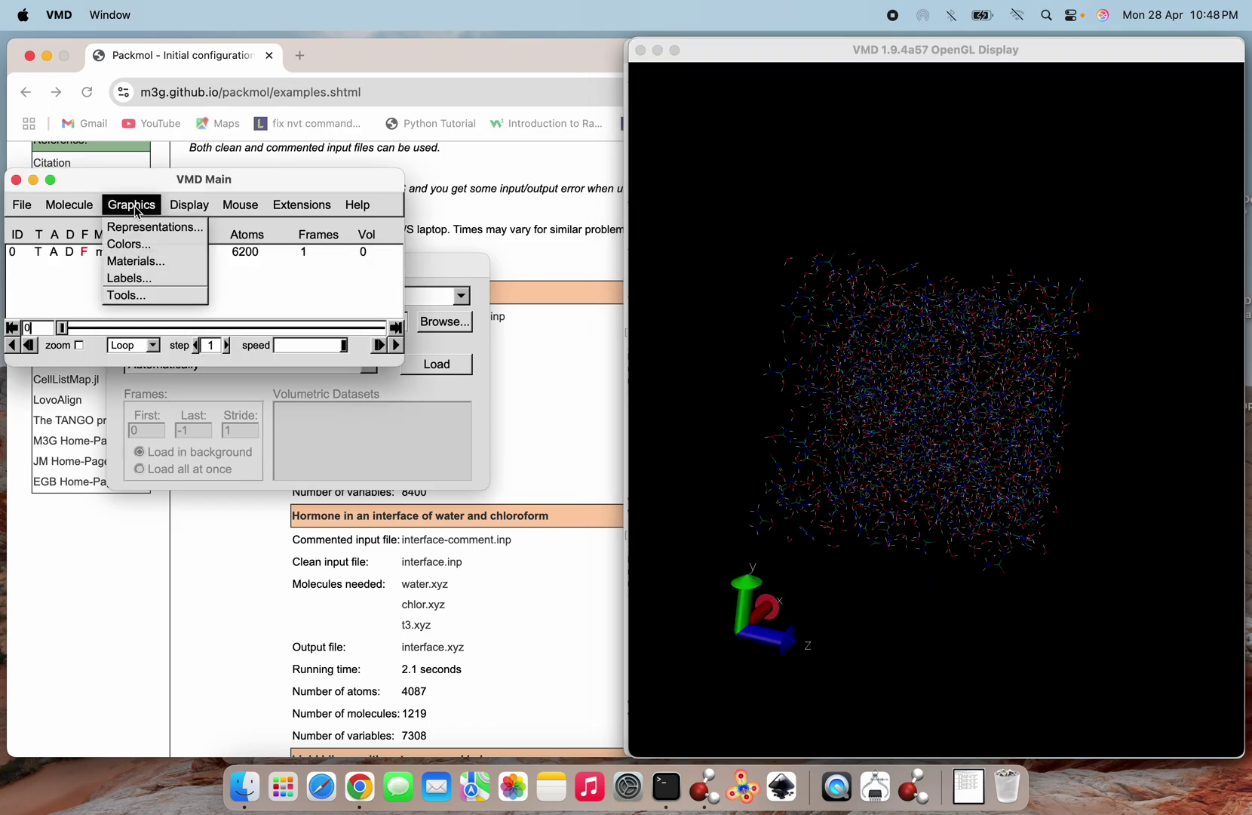
pyautogui.click(153, 233)
pyautogui.click(440, 541)
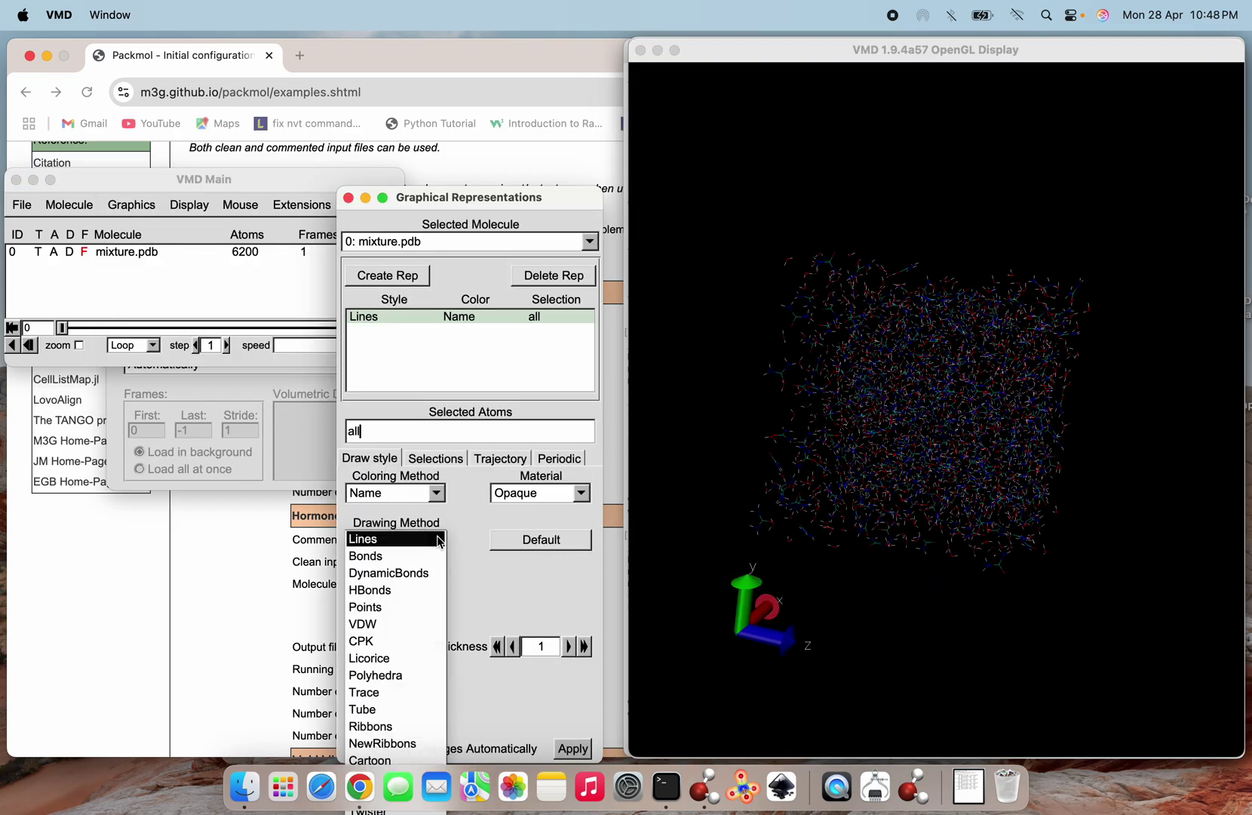
pyautogui.click(383, 643)
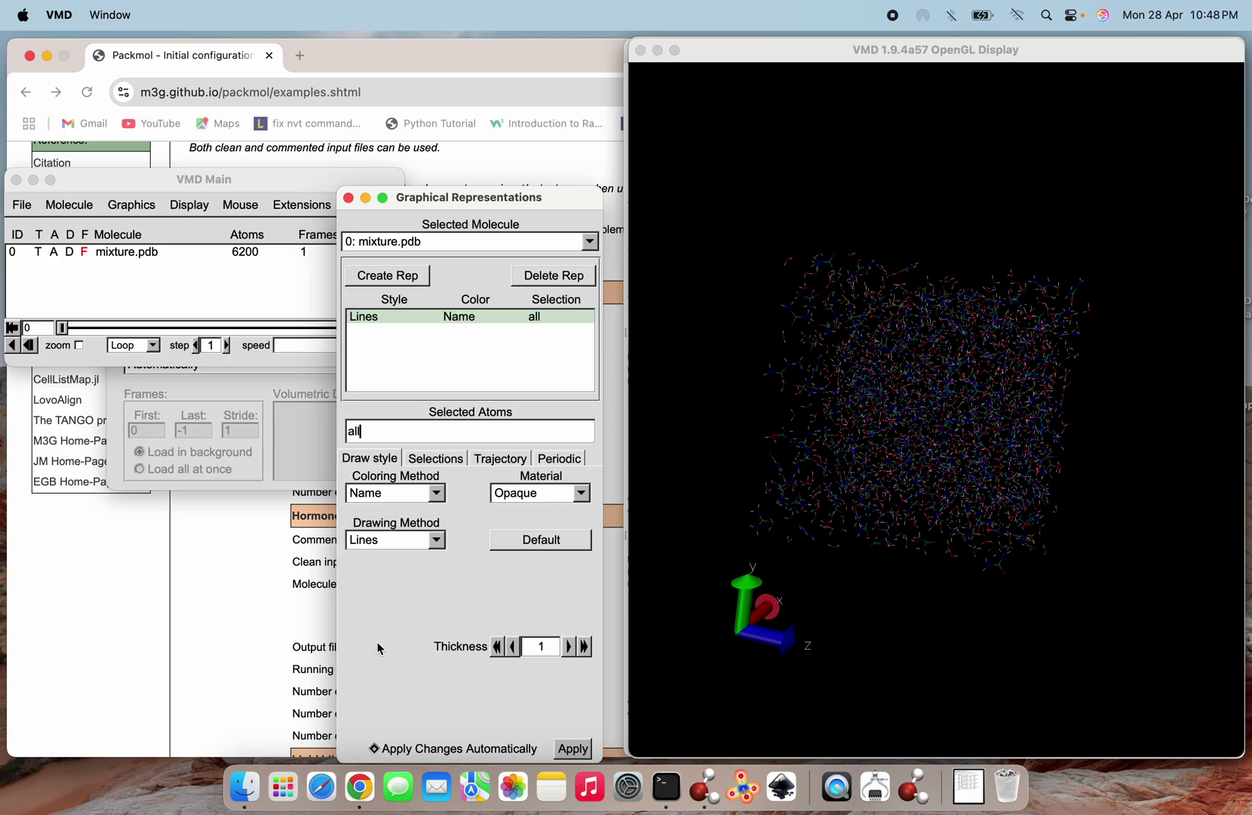
# Examine the packed water and urea mixture in CPK style from several angles and up close.
pyautogui.click(909, 505)
pyautogui.moveTo(909, 505)
pyautogui.mouseDown()
pyautogui.moveTo(894, 536)
pyautogui.moveTo(912, 511)
pyautogui.mouseUp()
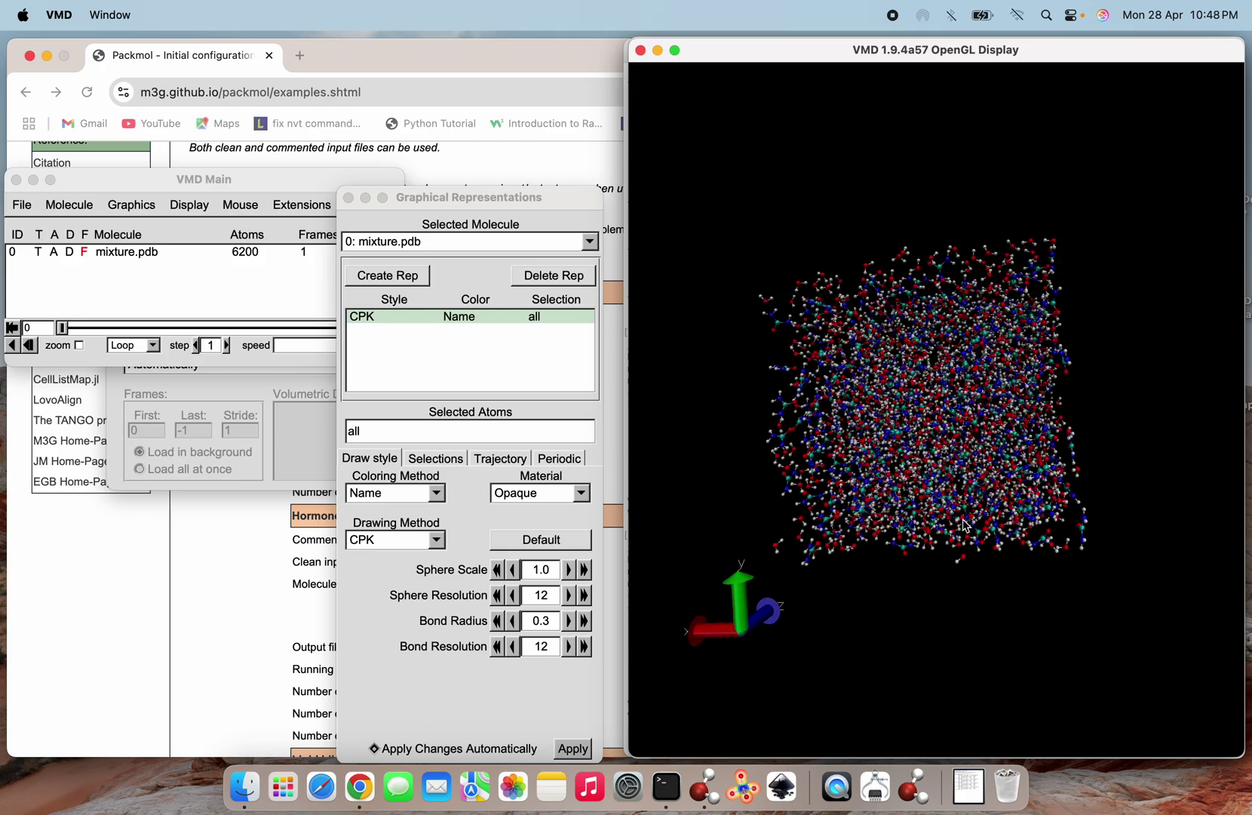
pyautogui.moveTo(994, 562); pyautogui.dragTo(1124, 809)
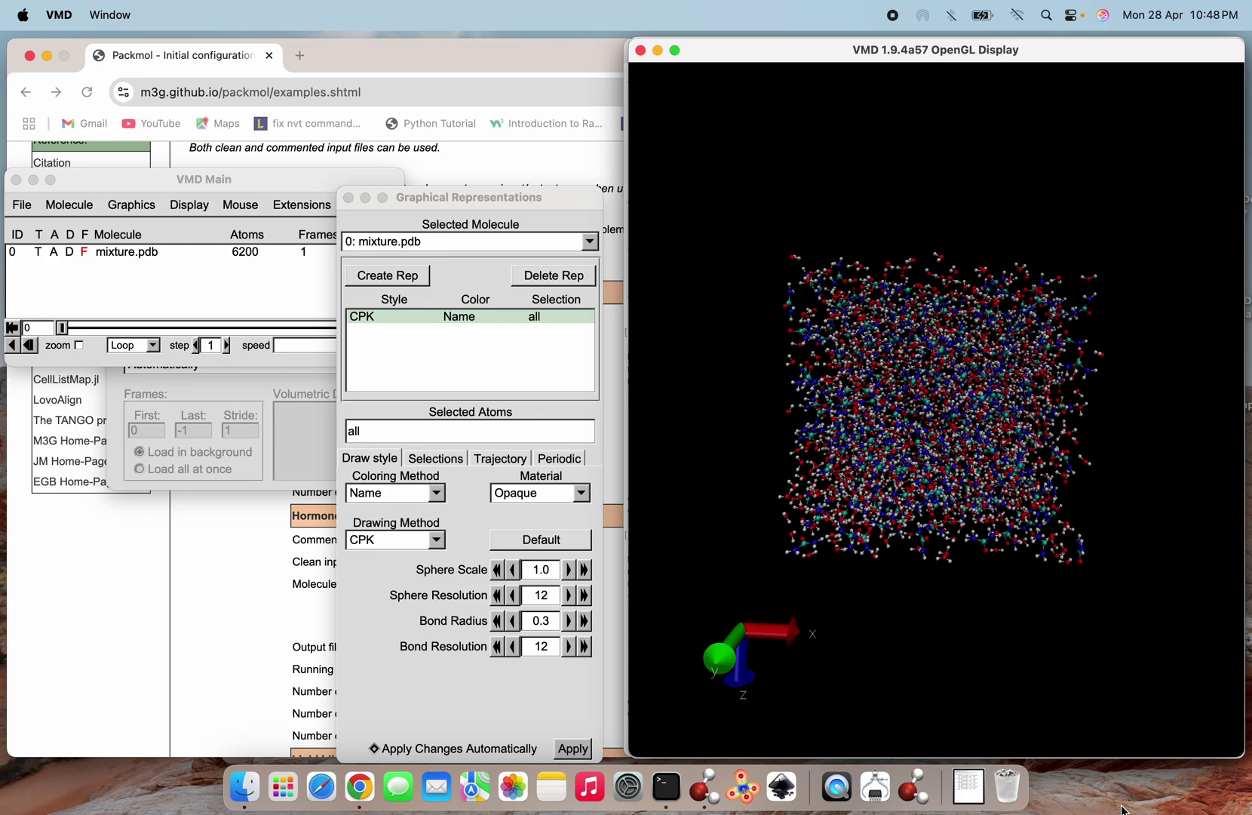
pyautogui.scroll(3, 956, 451)
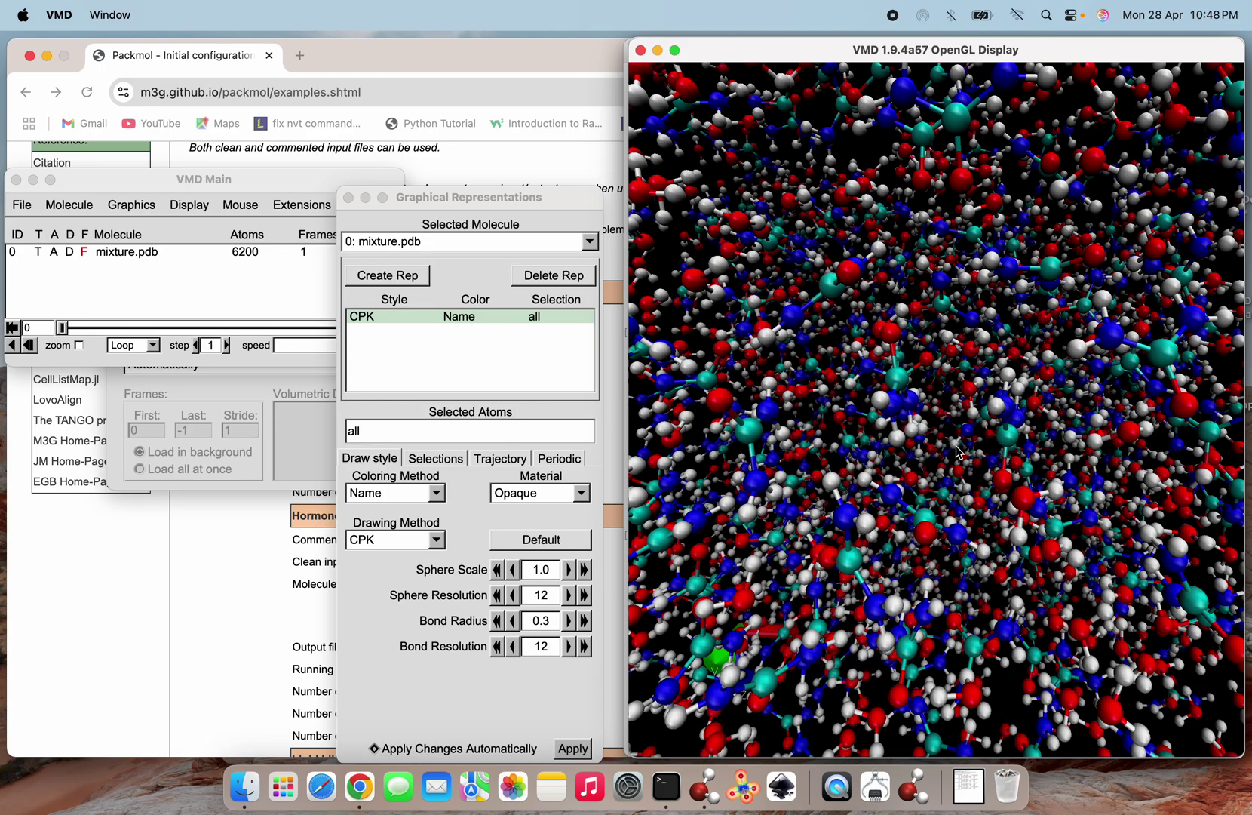
pyautogui.press('=')
pyautogui.scroll(4, 957, 451)
pyautogui.scroll(3, 956, 451)
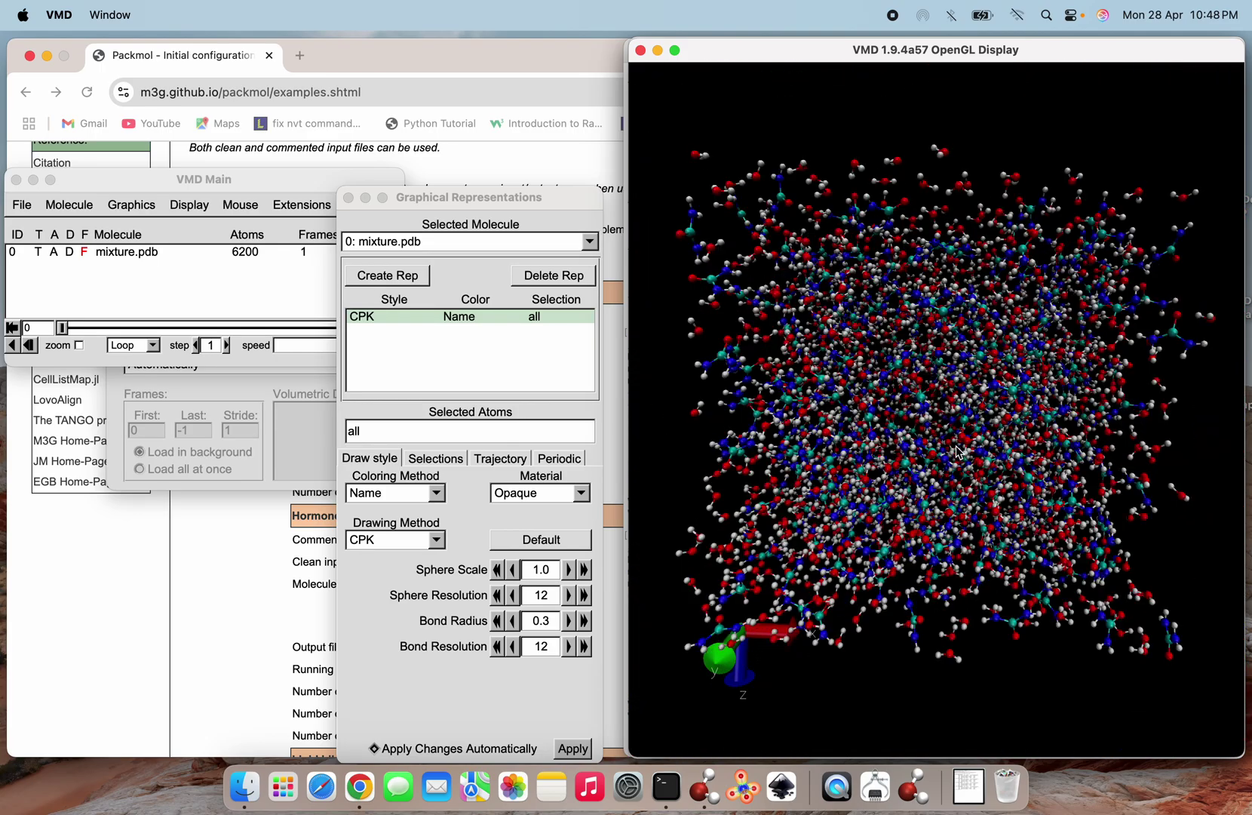
pyautogui.scroll(5, 957, 451)
pyautogui.scroll(5, 957, 451)
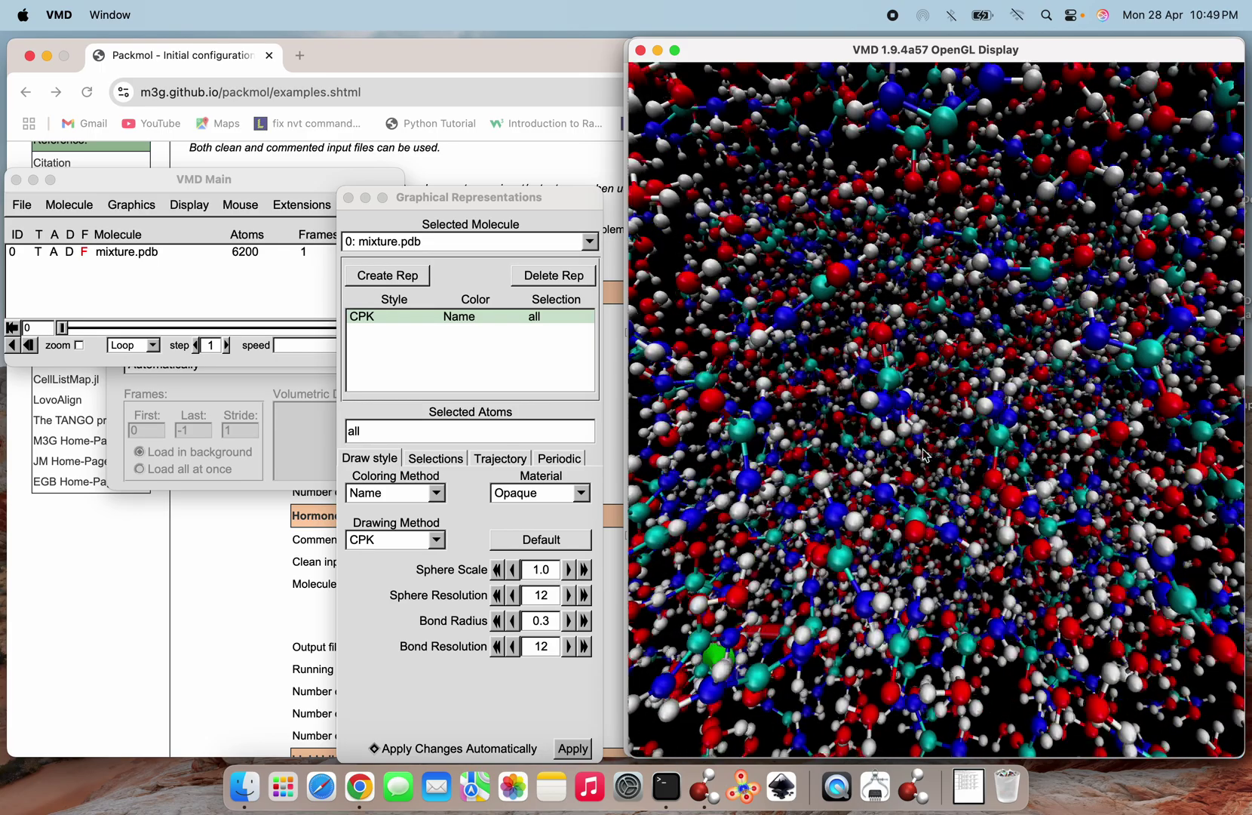
# Switch to Chrome and review the Packmol input examples, from the water and urea mixture to the solvated protein.
pyautogui.scroll(-10, 847, 445)
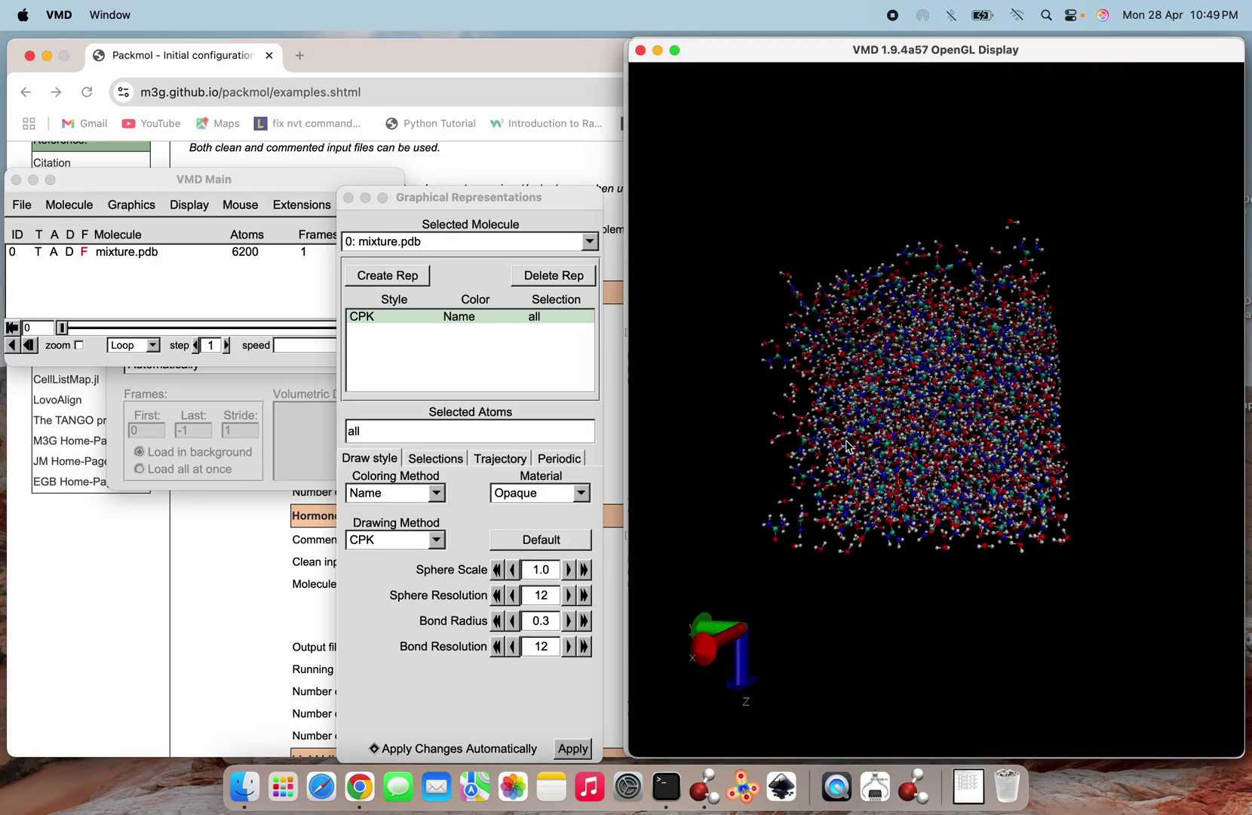
pyautogui.click(224, 551)
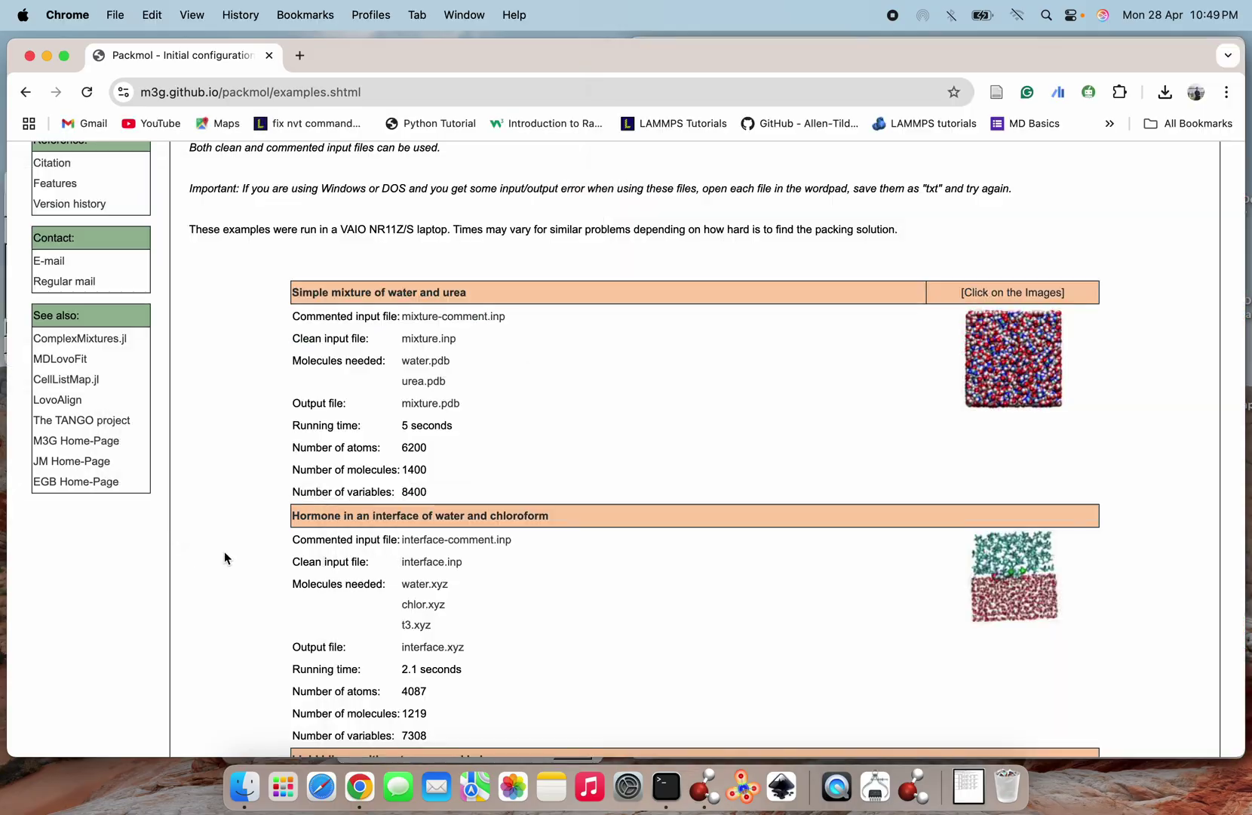
pyautogui.scroll(-2, 548, 442)
pyautogui.scroll(-3, 549, 445)
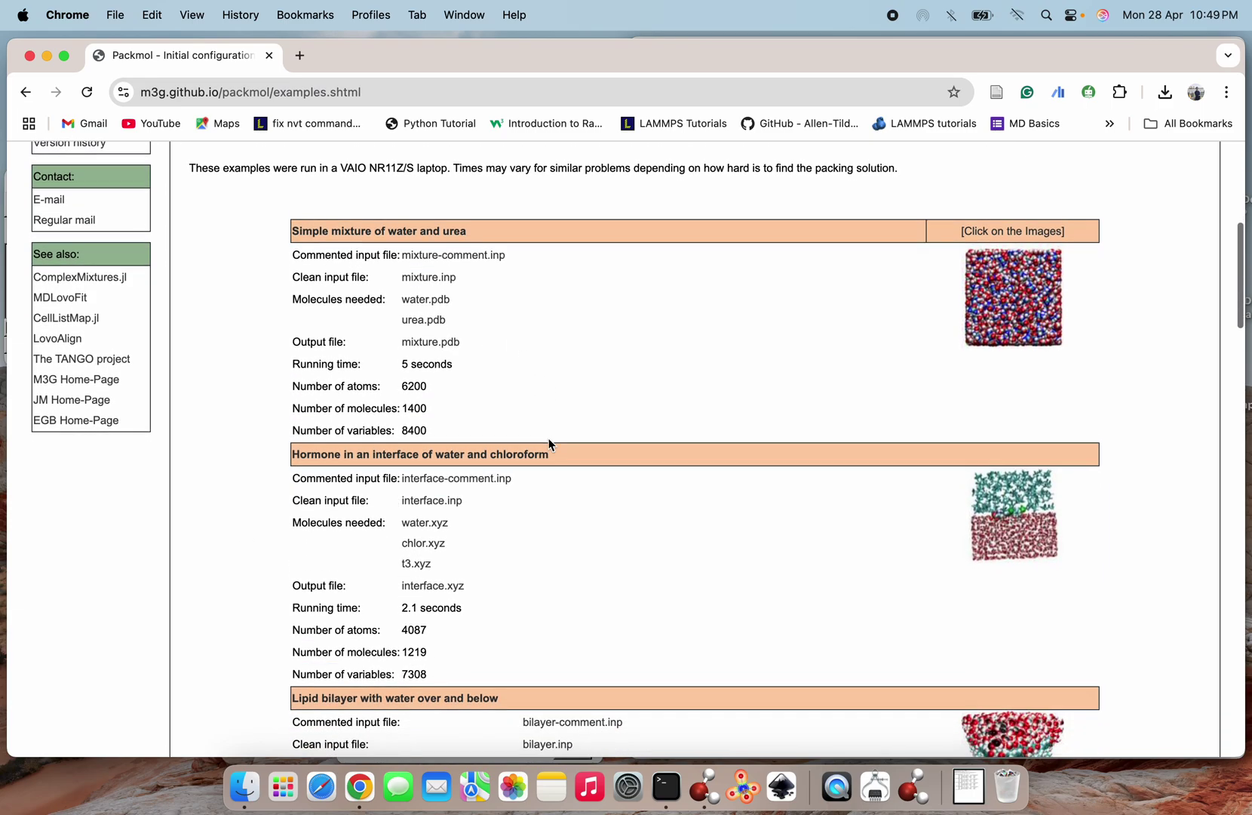
pyautogui.scroll(-1, 548, 445)
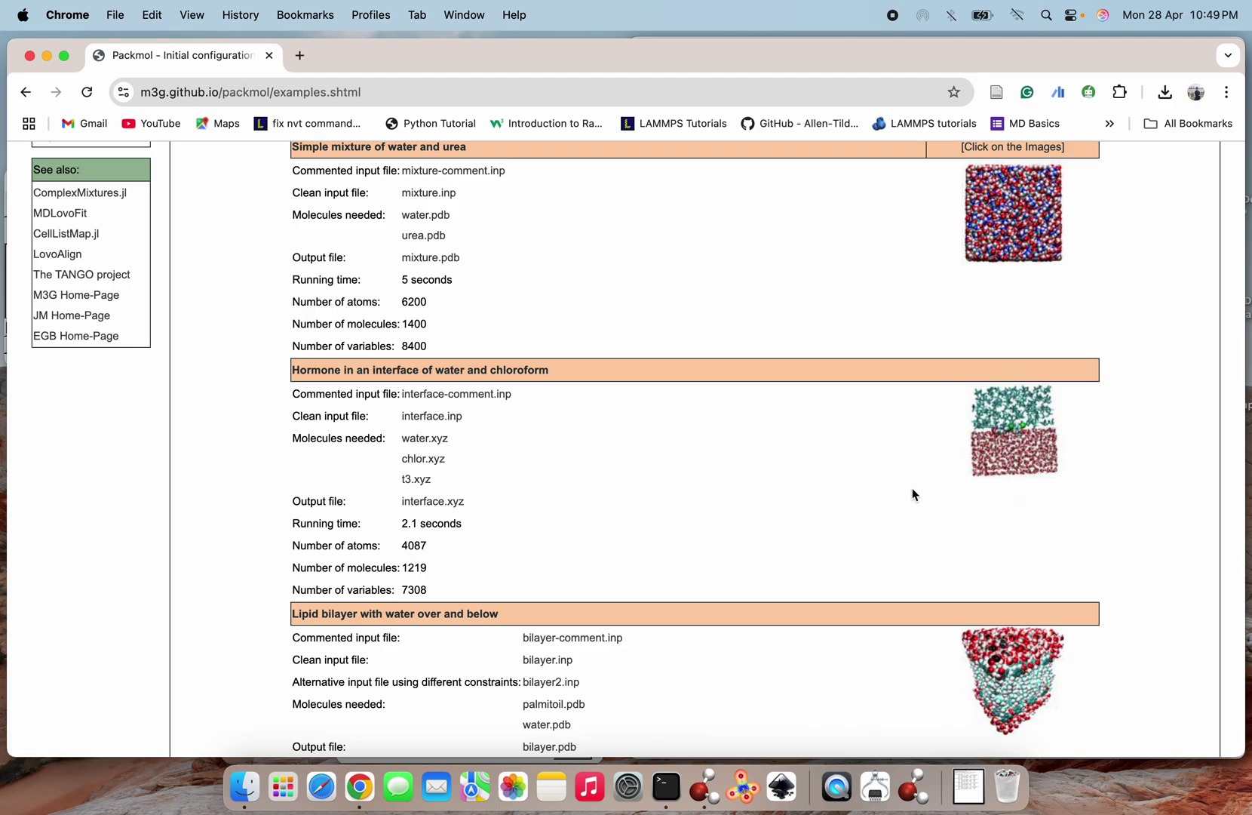
pyautogui.scroll(-4, 933, 515)
pyautogui.scroll(-7, 913, 494)
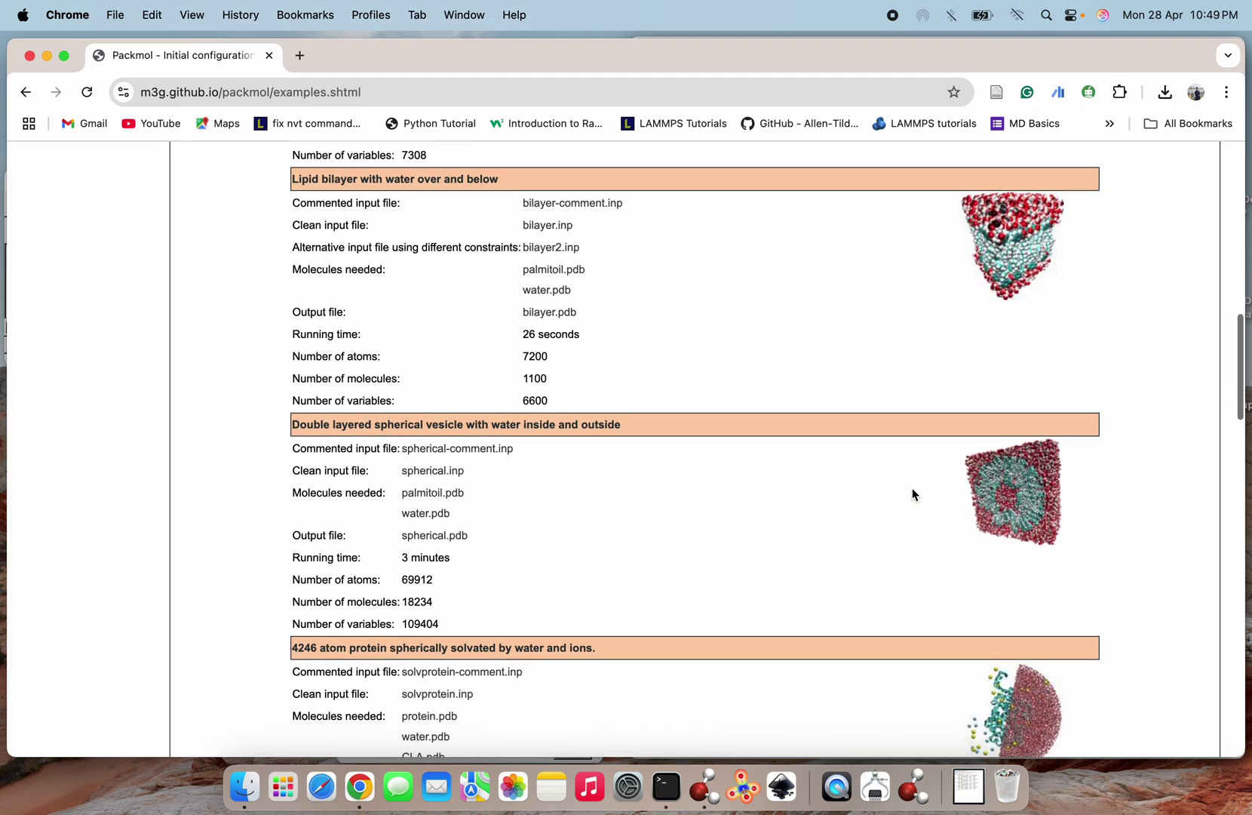
pyautogui.scroll(-3, 913, 495)
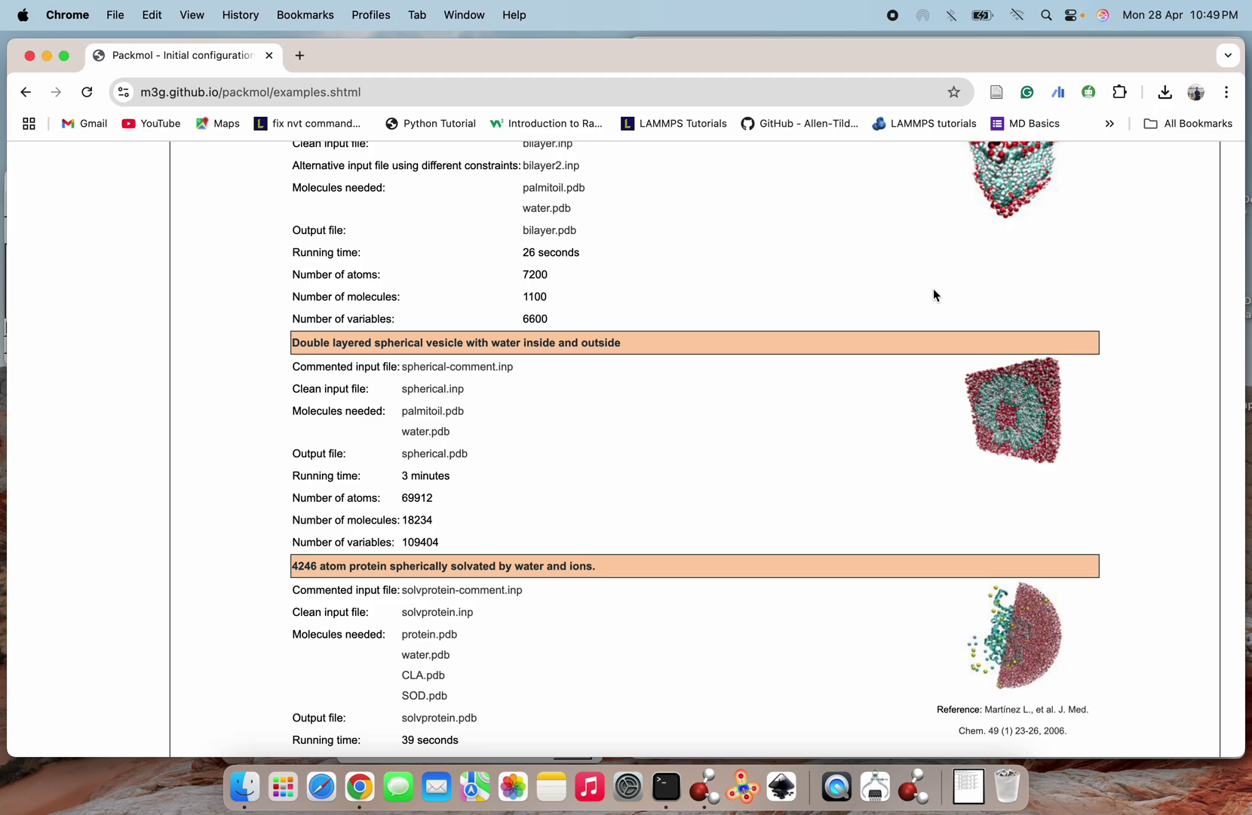
pyautogui.scroll(3, 934, 291)
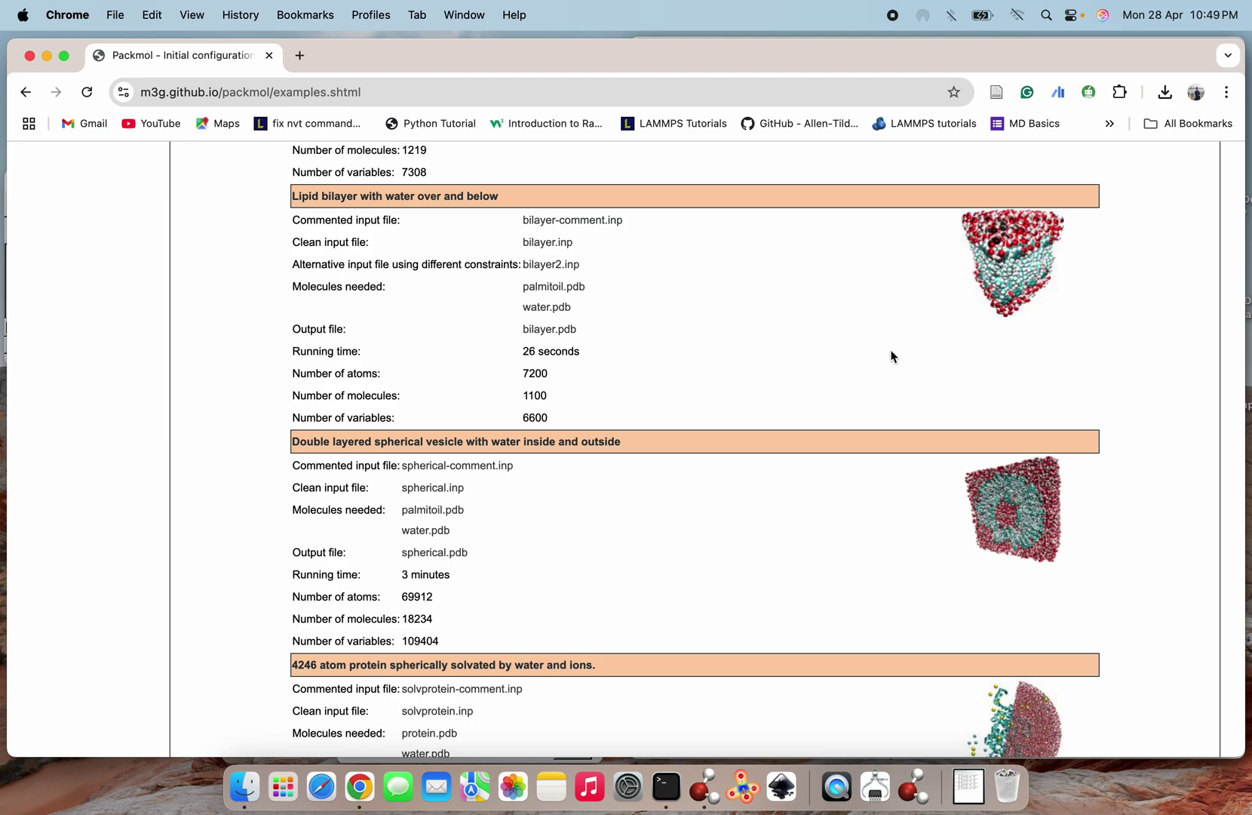
pyautogui.scroll(1, 882, 362)
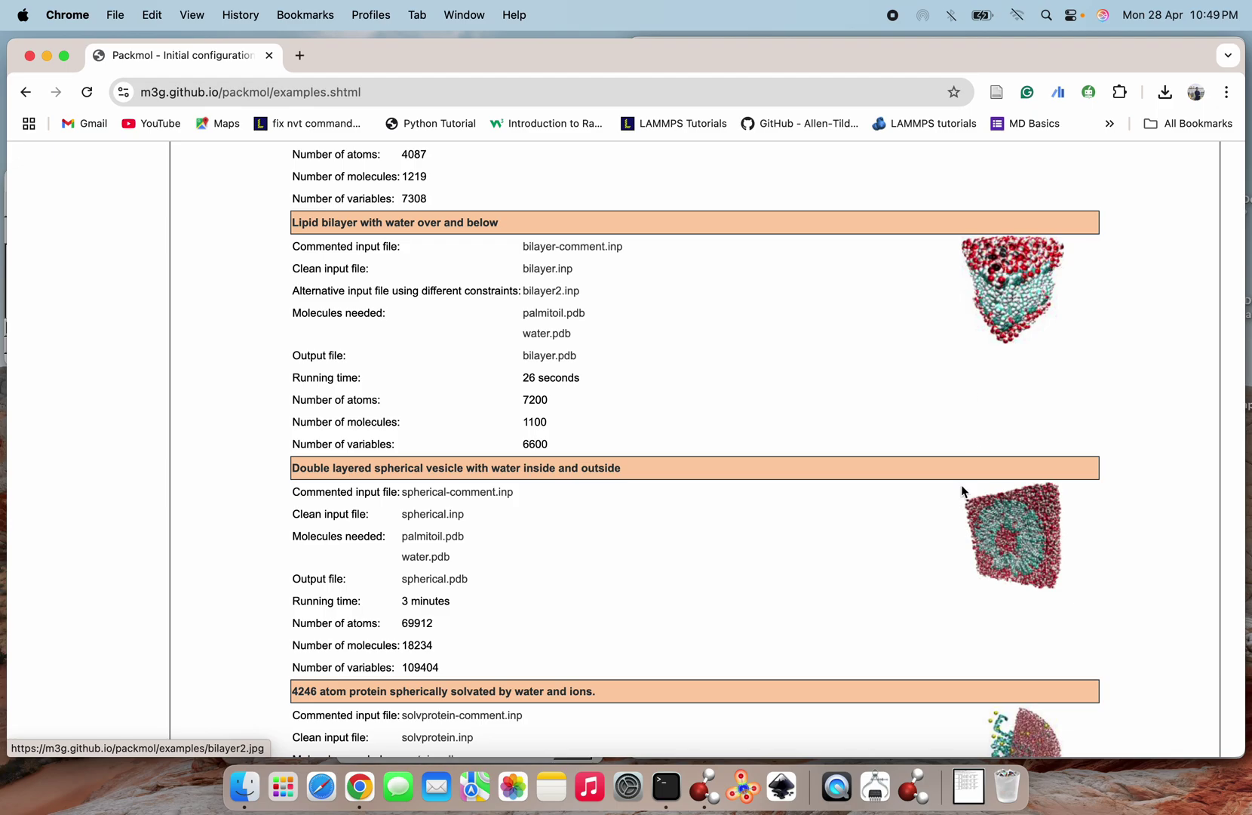
pyautogui.scroll(-1, 963, 491)
pyautogui.scroll(-3, 963, 491)
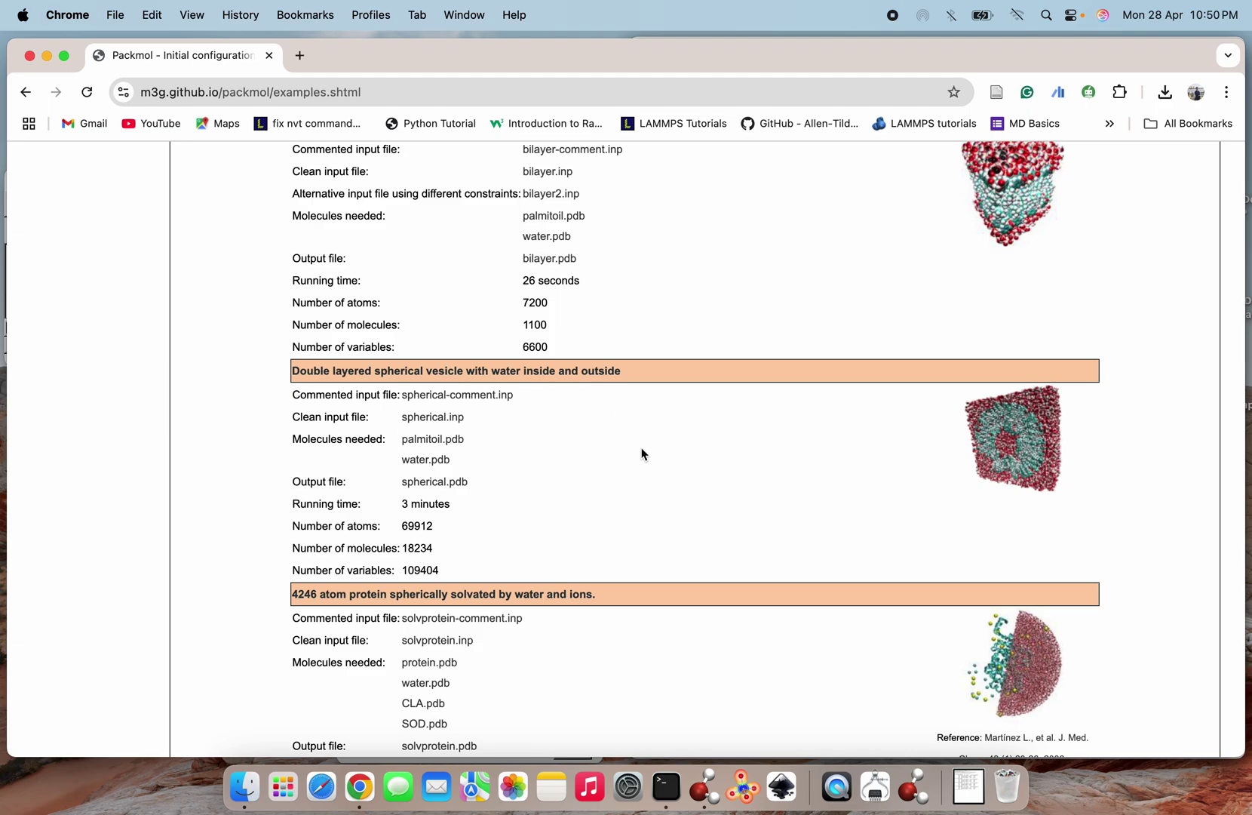
pyautogui.scroll(-5, 642, 455)
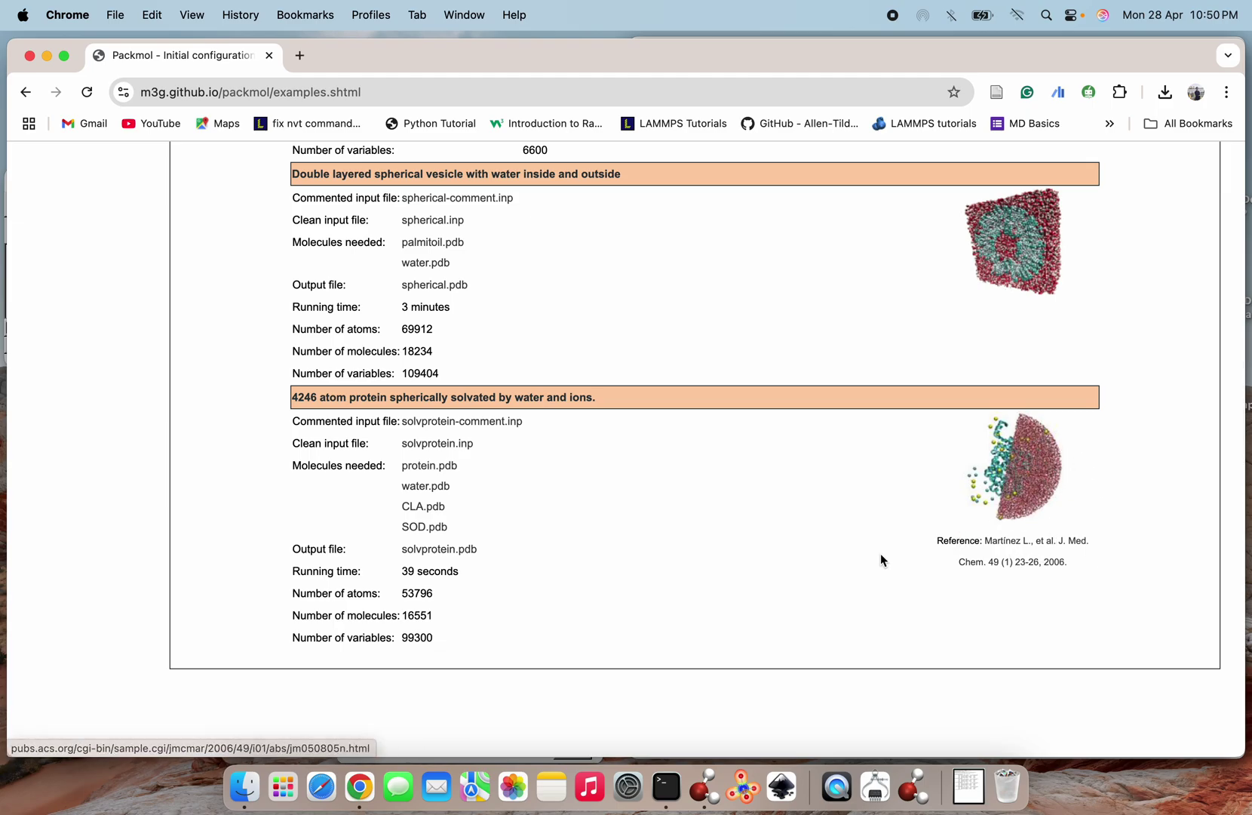
# Skim the list of example systems again, comparing the interface, lipid bilayer, spherical vesicle and solvated protein entries.
pyautogui.scroll(10, 880, 553)
pyautogui.scroll(3, 881, 559)
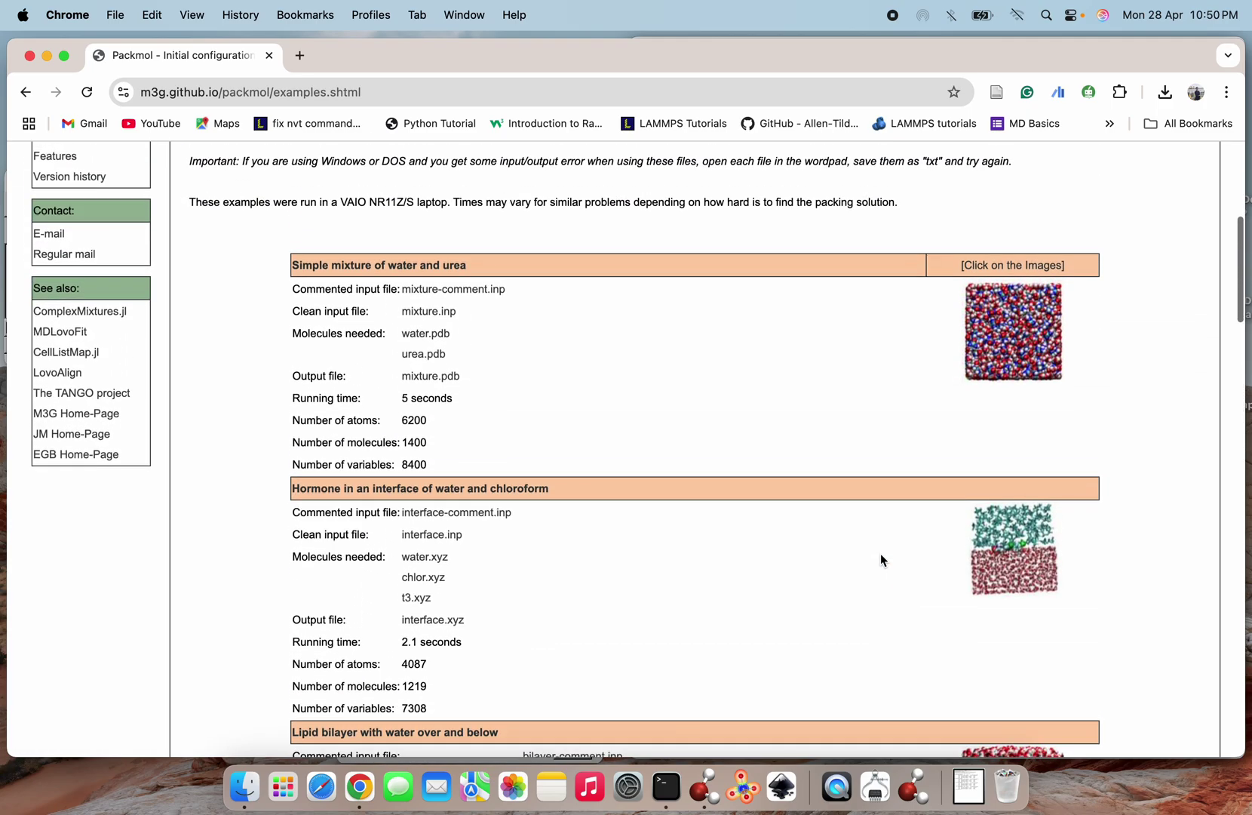
pyautogui.scroll(-4, 881, 558)
pyautogui.scroll(-15, 882, 559)
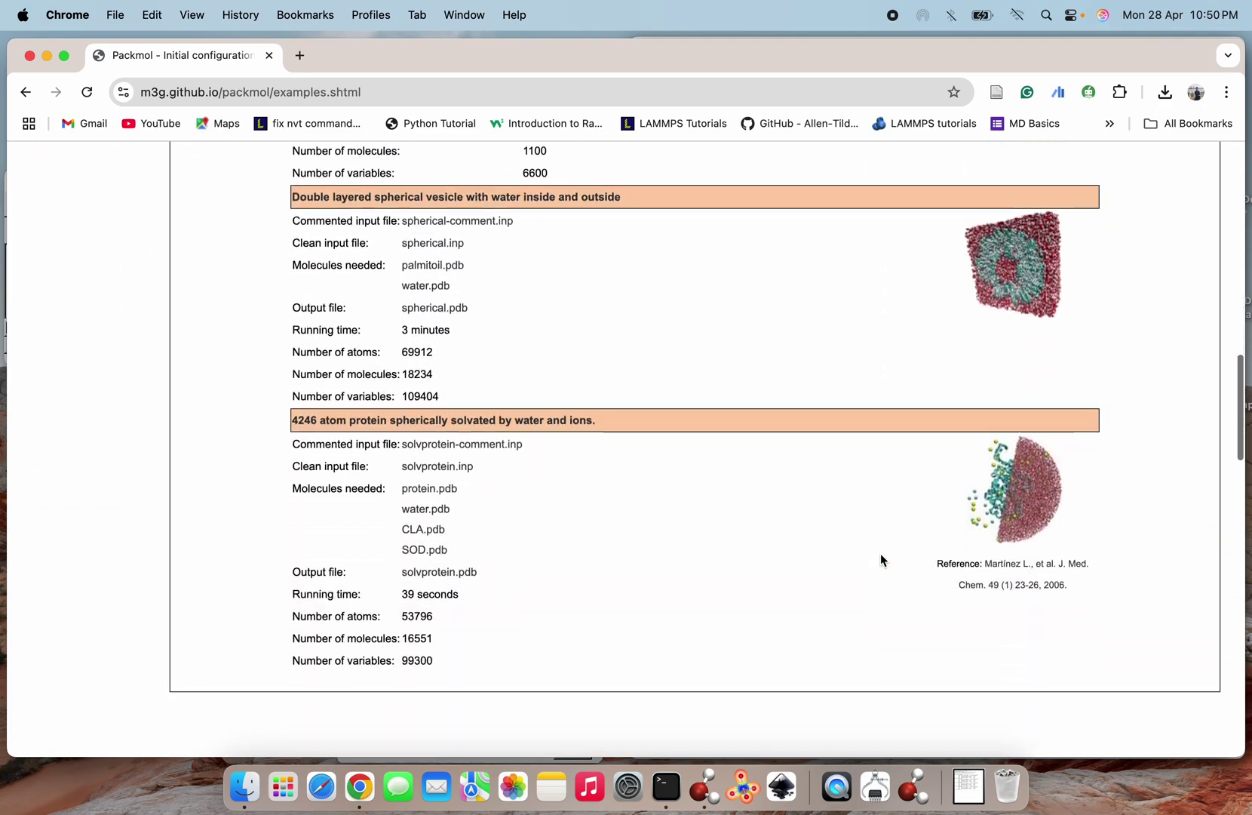
pyautogui.scroll(10, 881, 559)
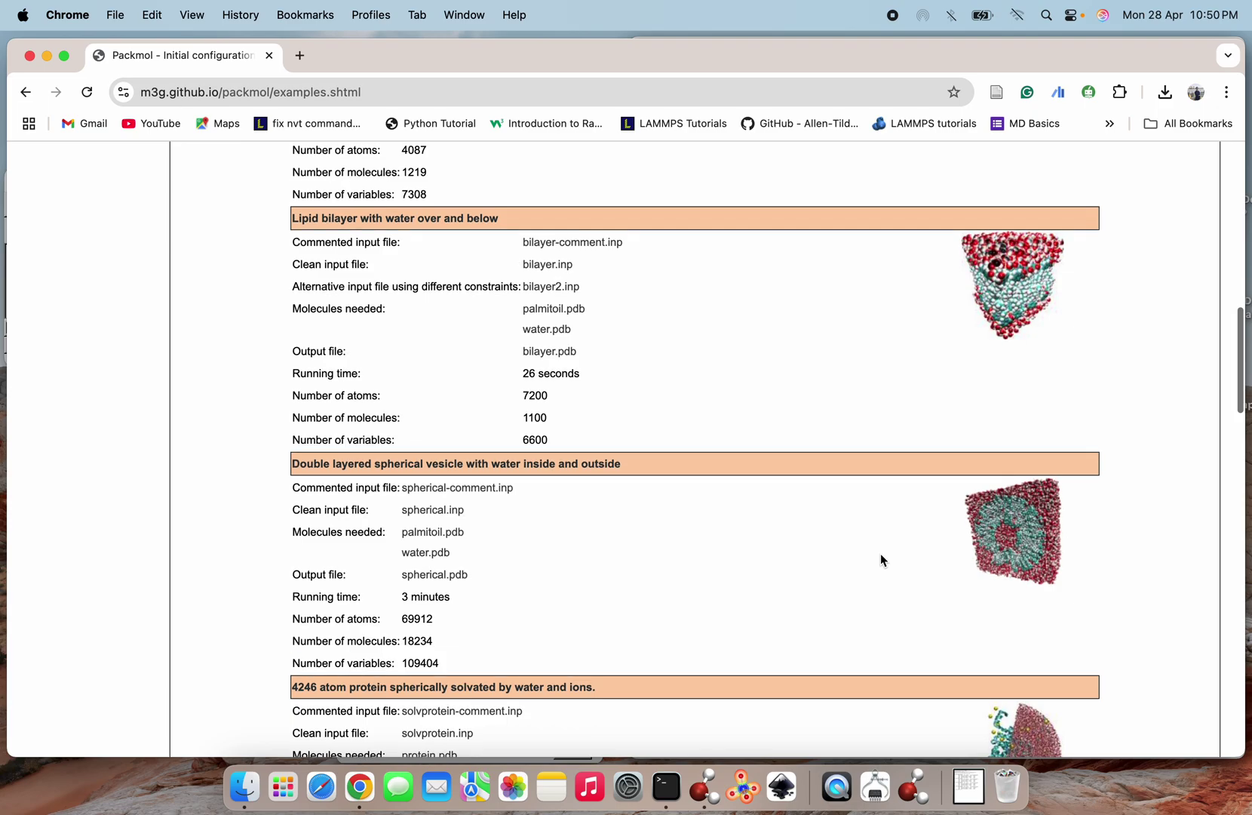
pyautogui.scroll(-4, 880, 559)
pyautogui.scroll(1, 880, 553)
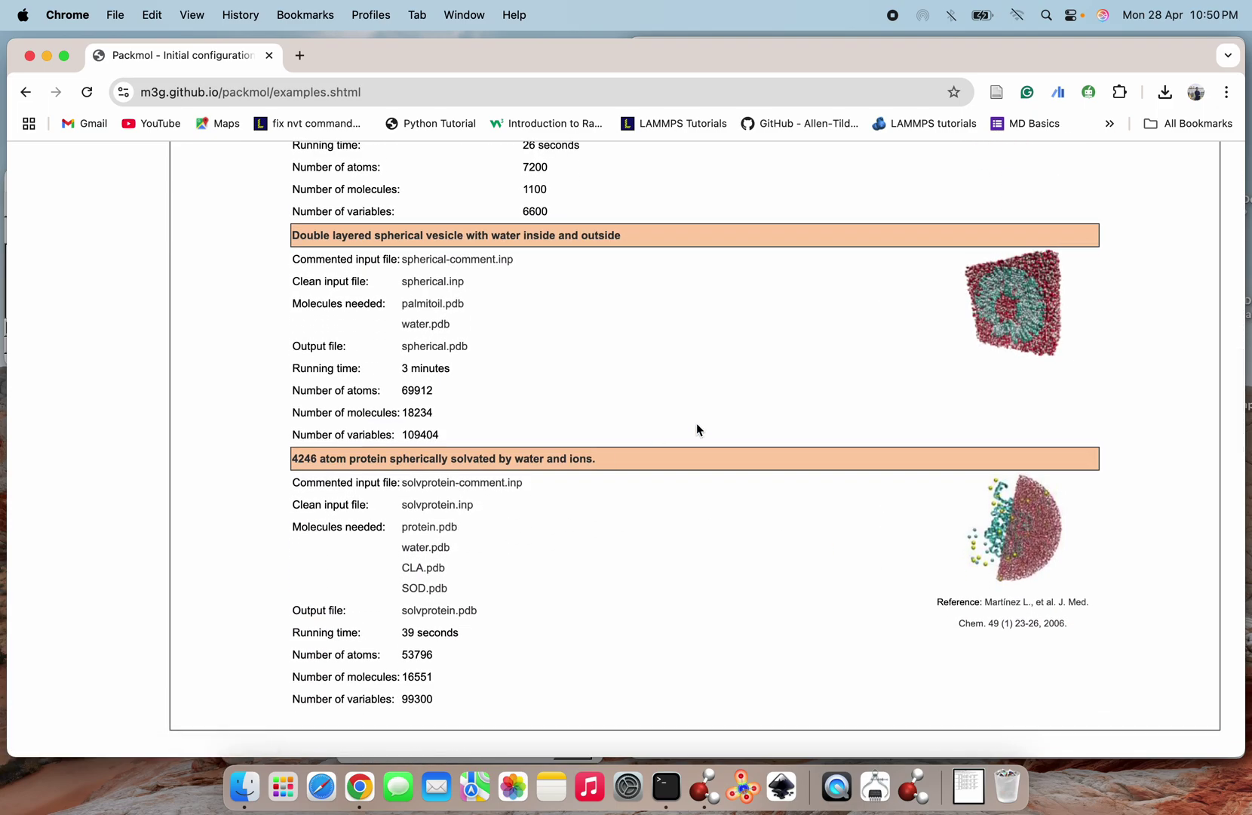
# Open the Packmol user guide and read the basic input structure section with its minimal water.pdb input file.
pyautogui.scroll(14, 696, 429)
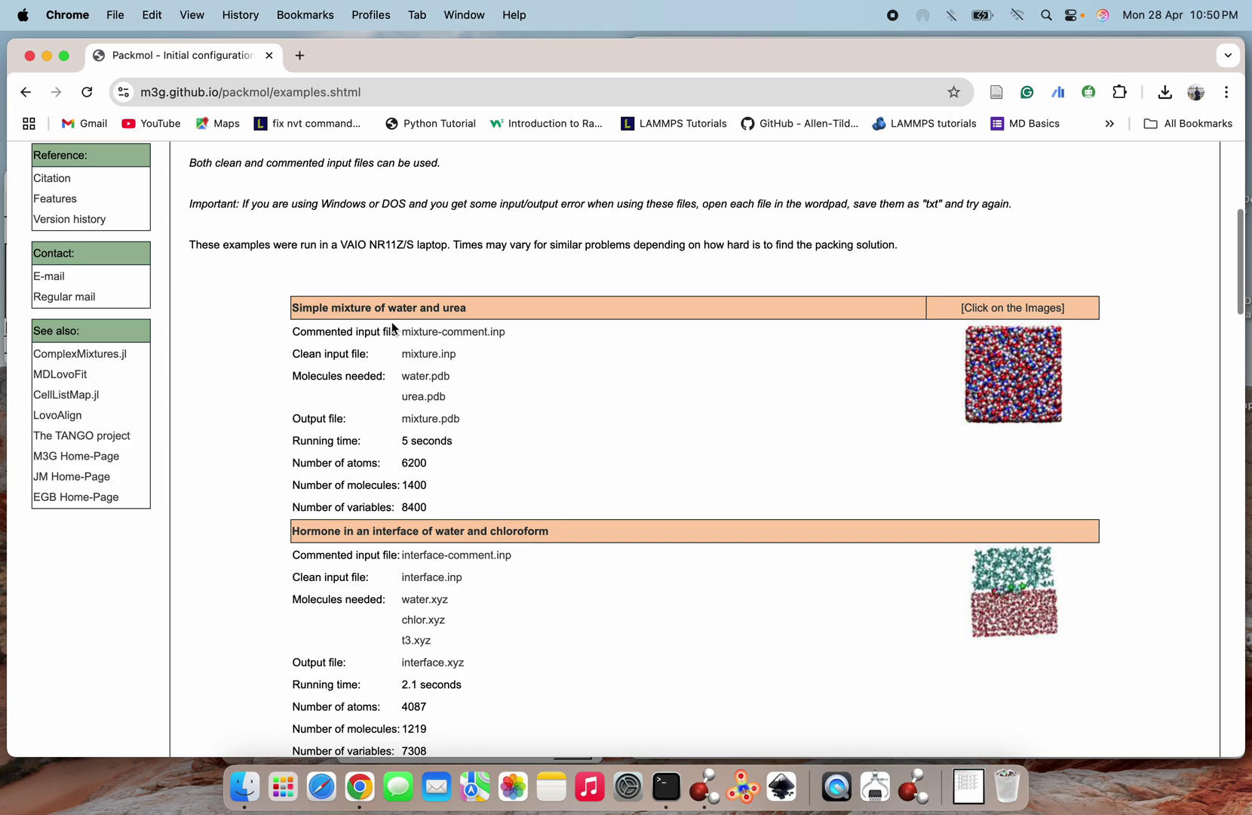
pyautogui.scroll(4, 381, 452)
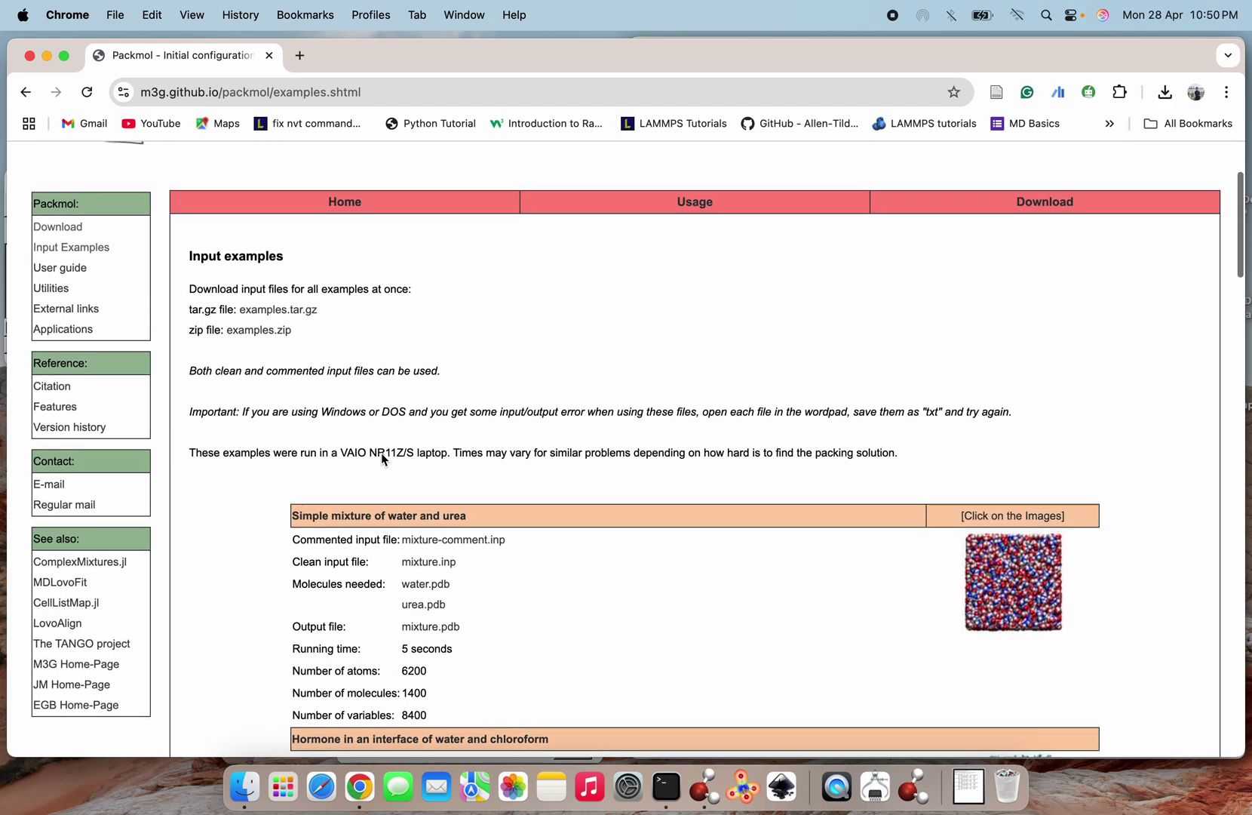
pyautogui.scroll(1, 380, 453)
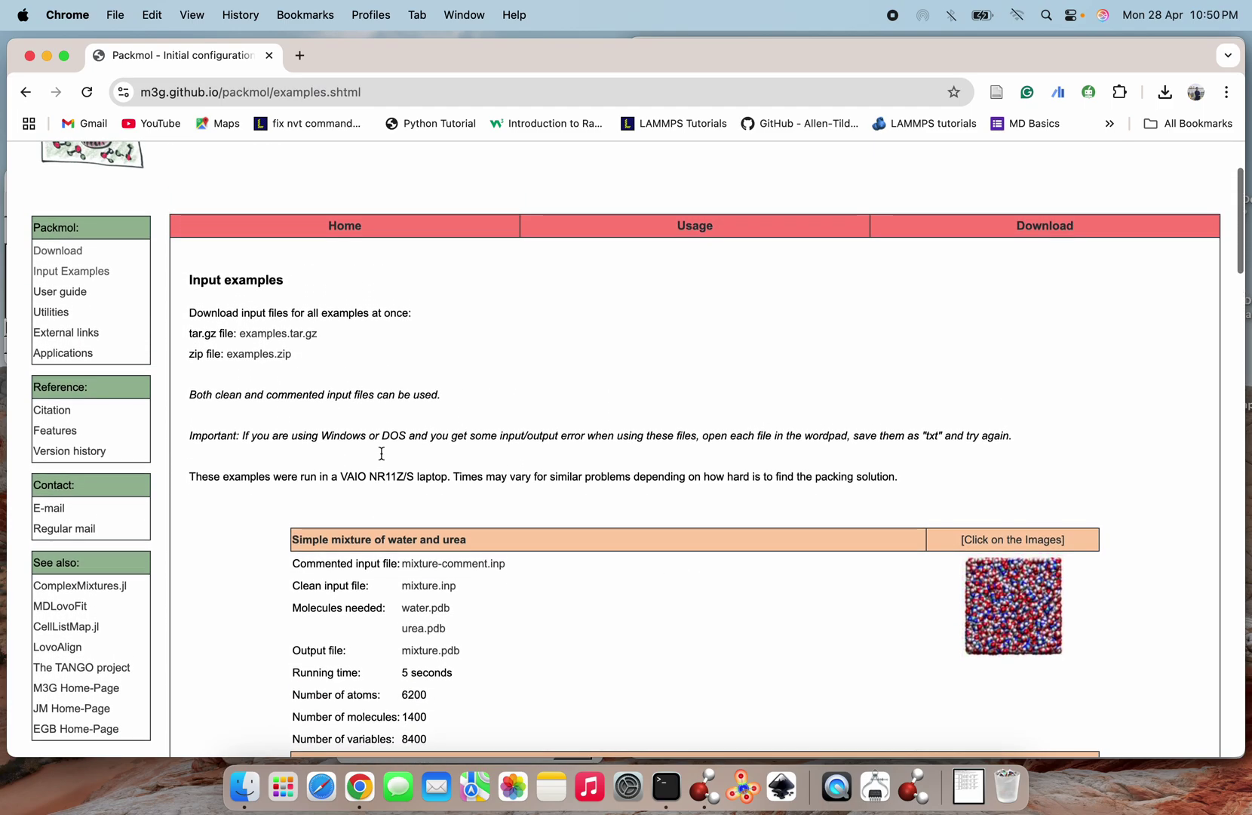
pyautogui.click(77, 293)
pyautogui.scroll(-20, 416, 611)
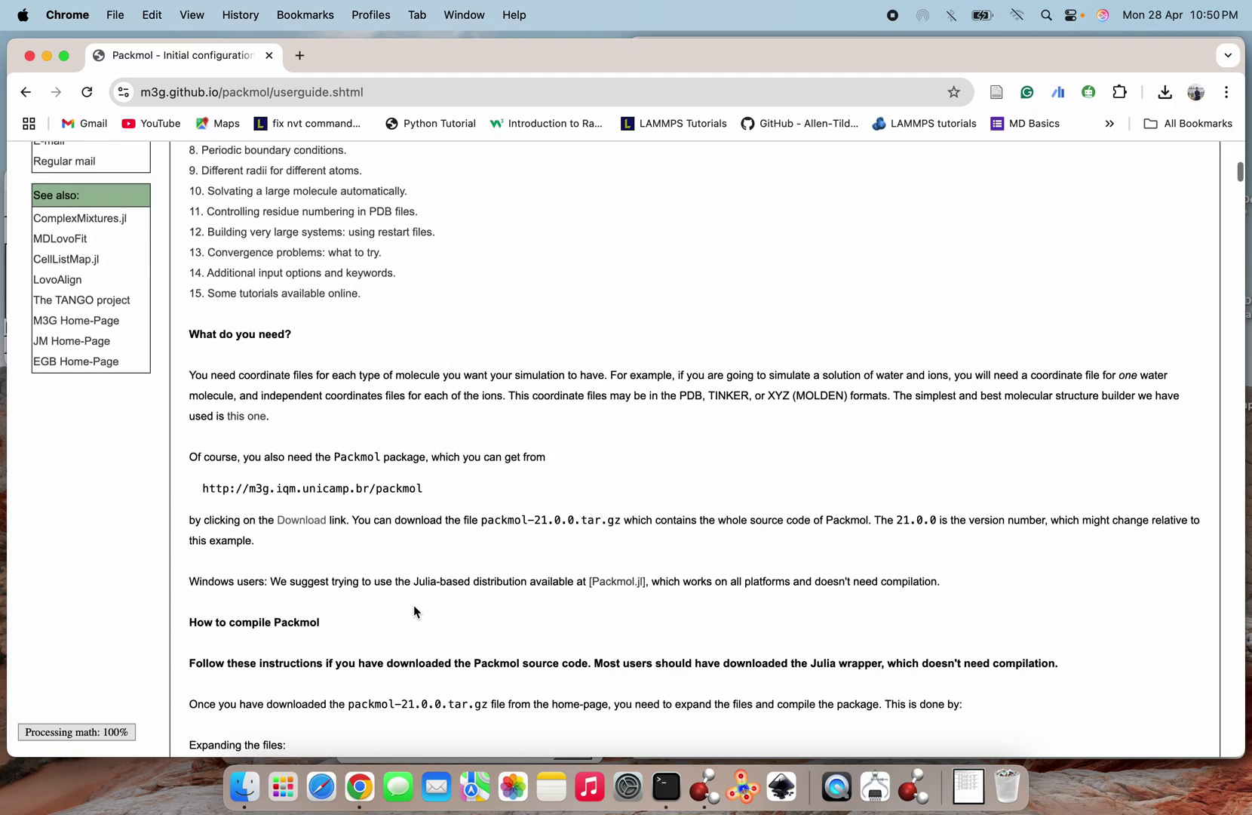
pyautogui.scroll(-20, 414, 605)
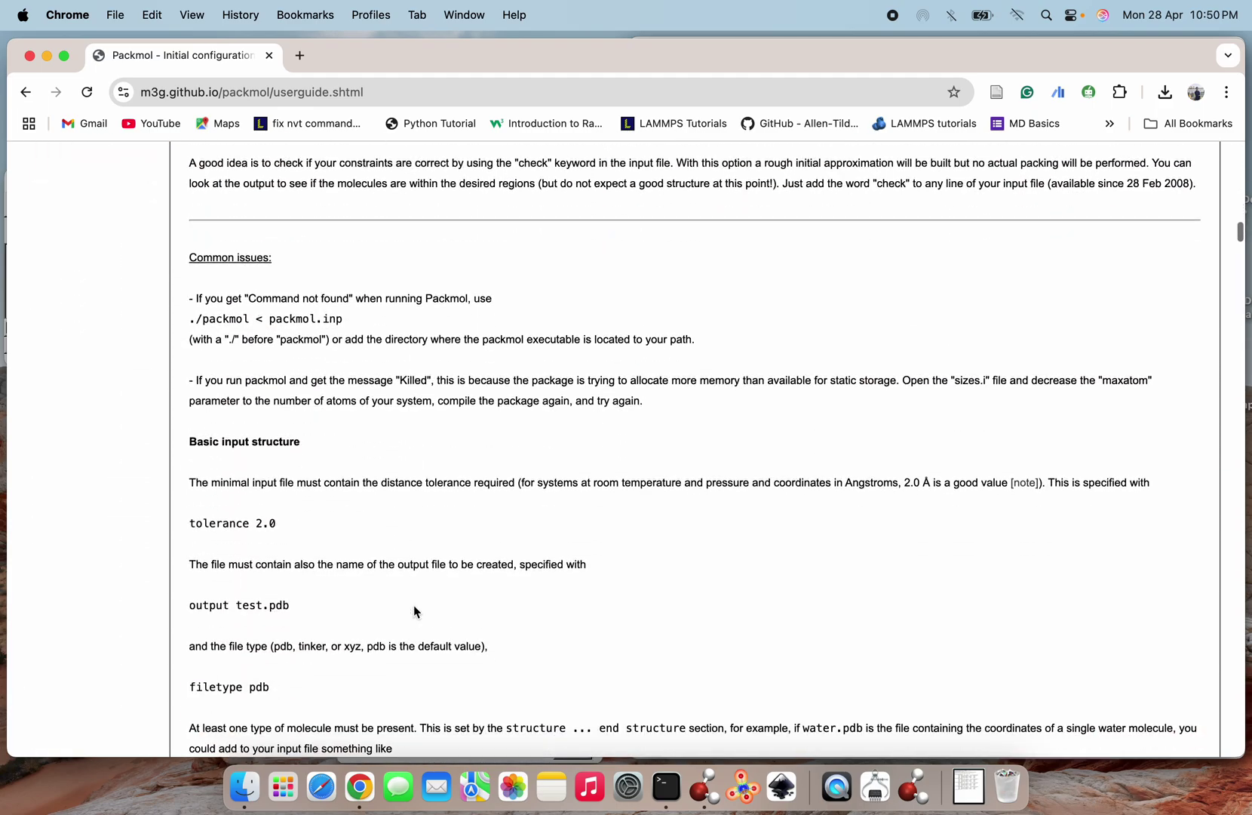
pyautogui.scroll(-2, 414, 610)
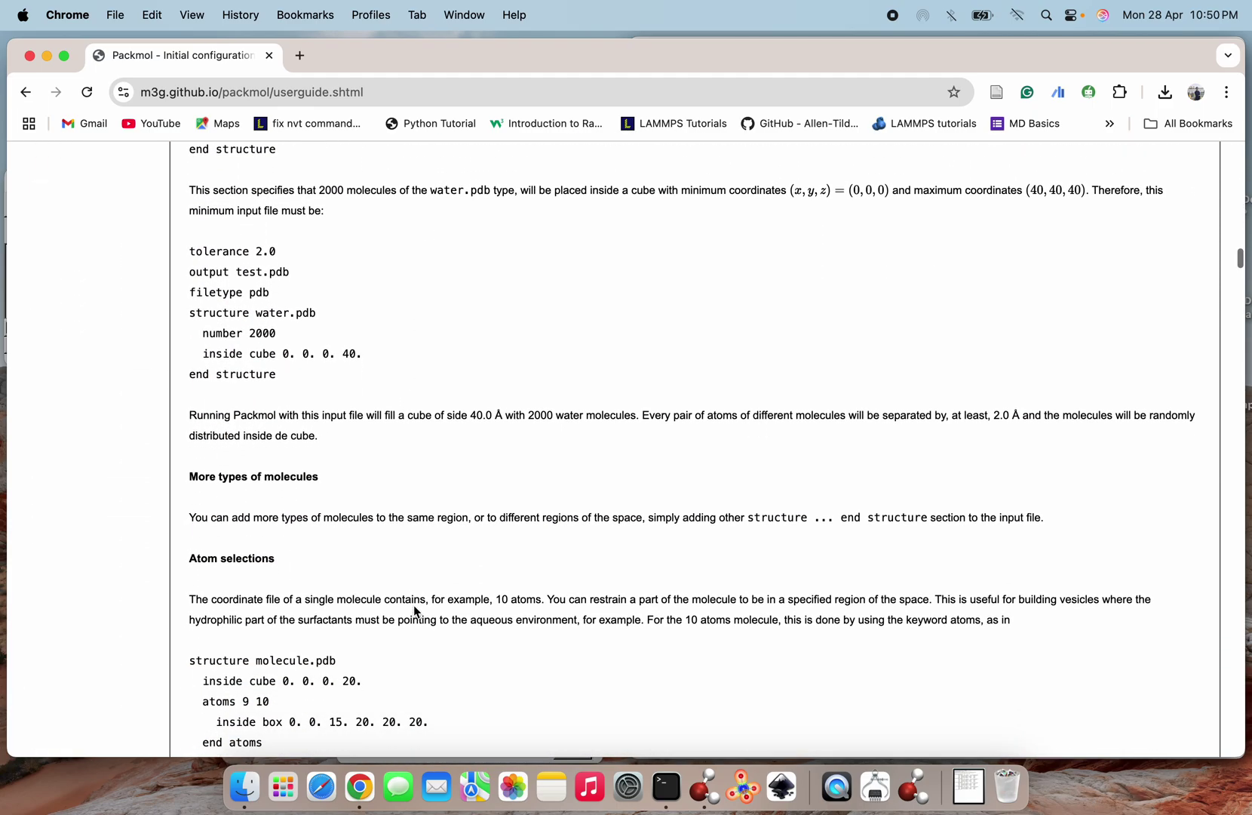
pyautogui.scroll(-3, 414, 610)
pyautogui.scroll(3, 415, 611)
pyautogui.scroll(5, 415, 611)
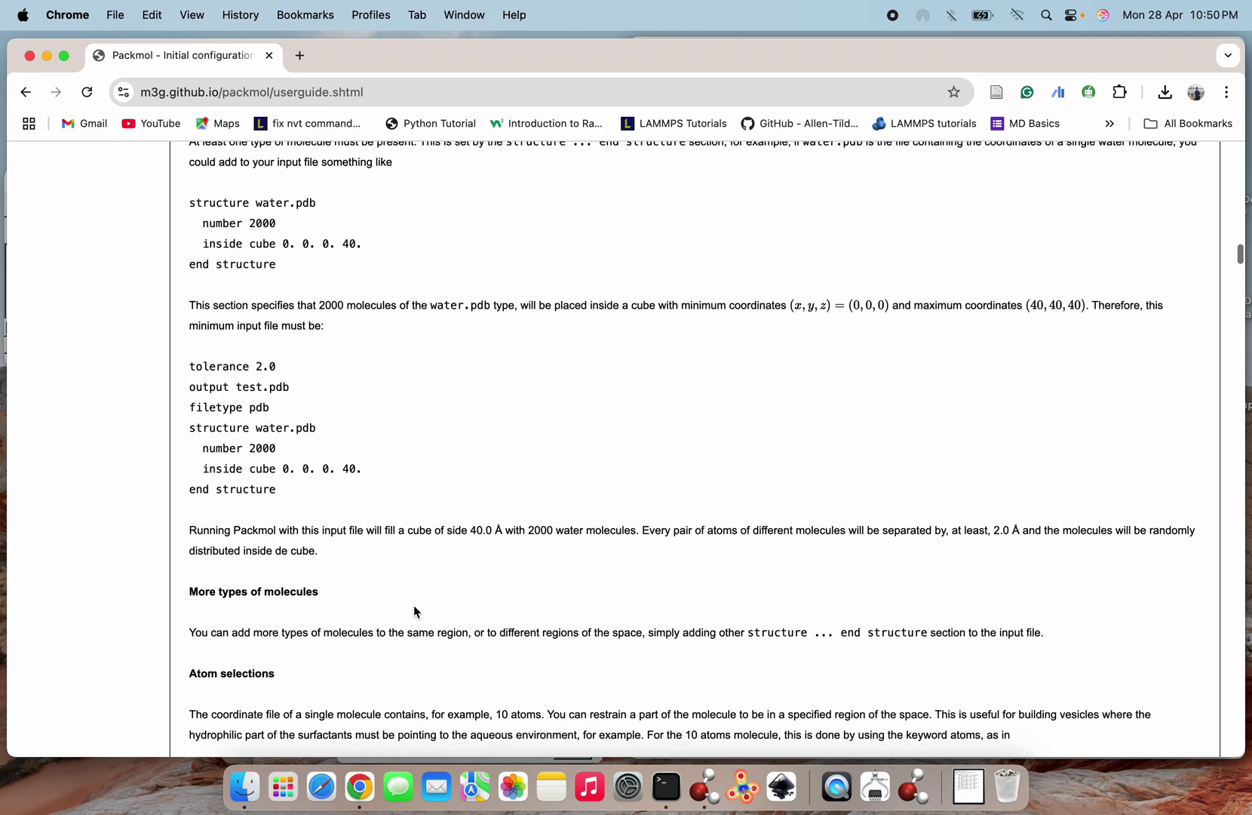
pyautogui.scroll(1, 414, 609)
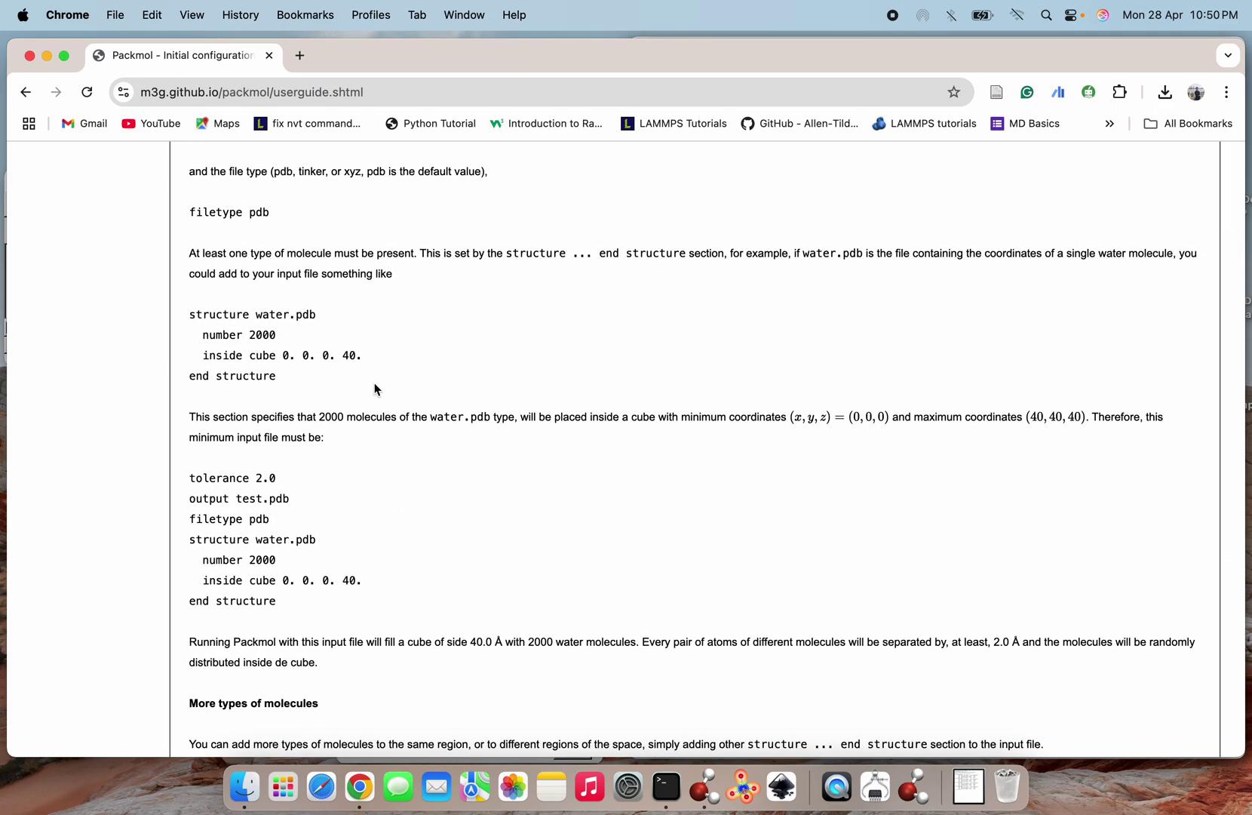
pyautogui.scroll(-2, 305, 489)
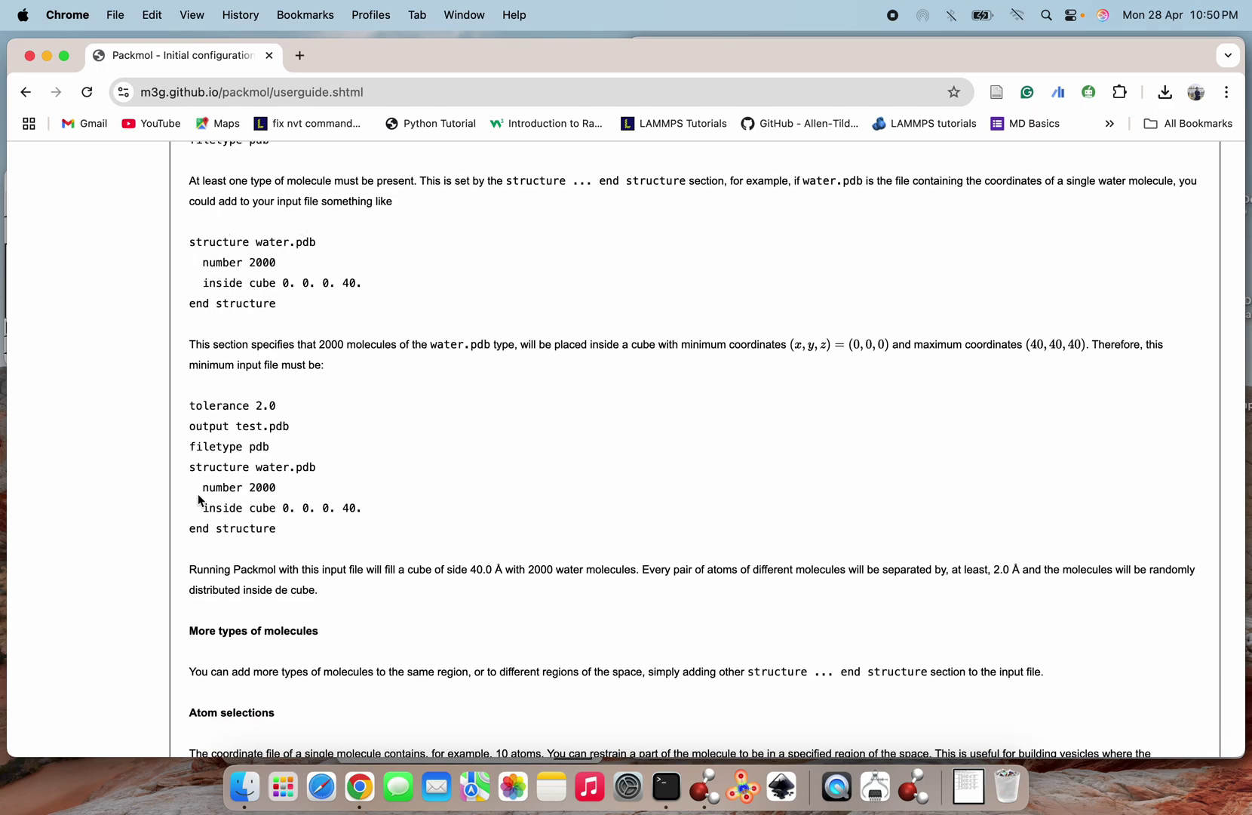
pyautogui.scroll(-1, 242, 500)
pyautogui.scroll(-3, 239, 494)
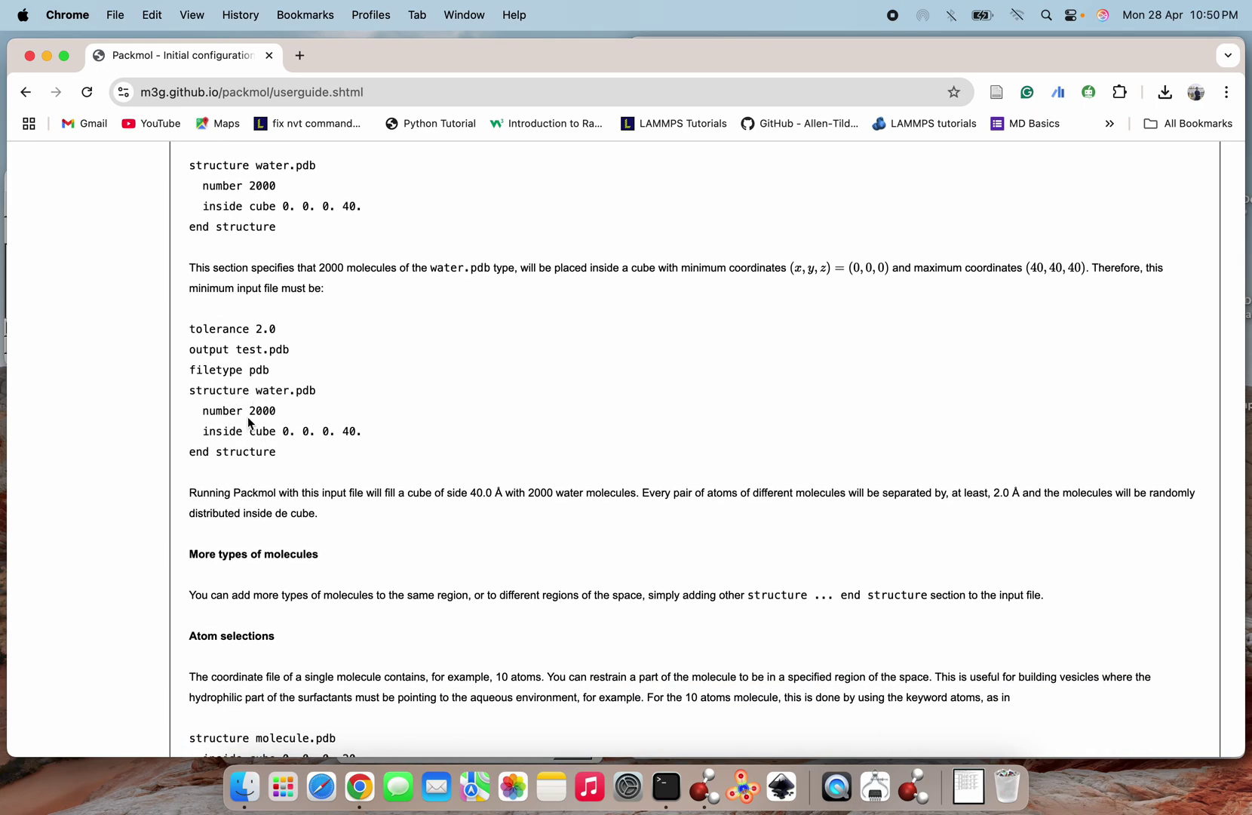
pyautogui.scroll(-10, 296, 455)
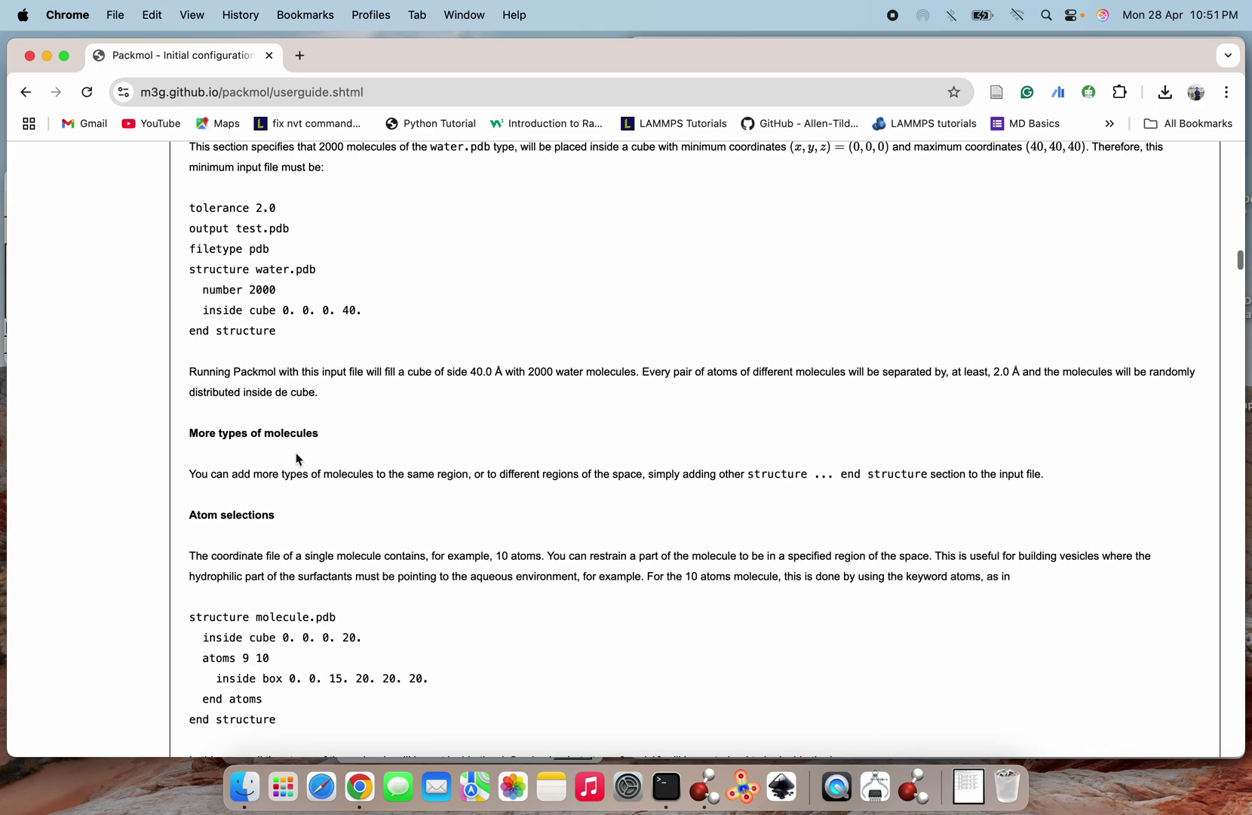
# Read the user guide's types of constraints, covering the fixed, inside cube, outside cube and inside box options.
pyautogui.scroll(-20, 296, 459)
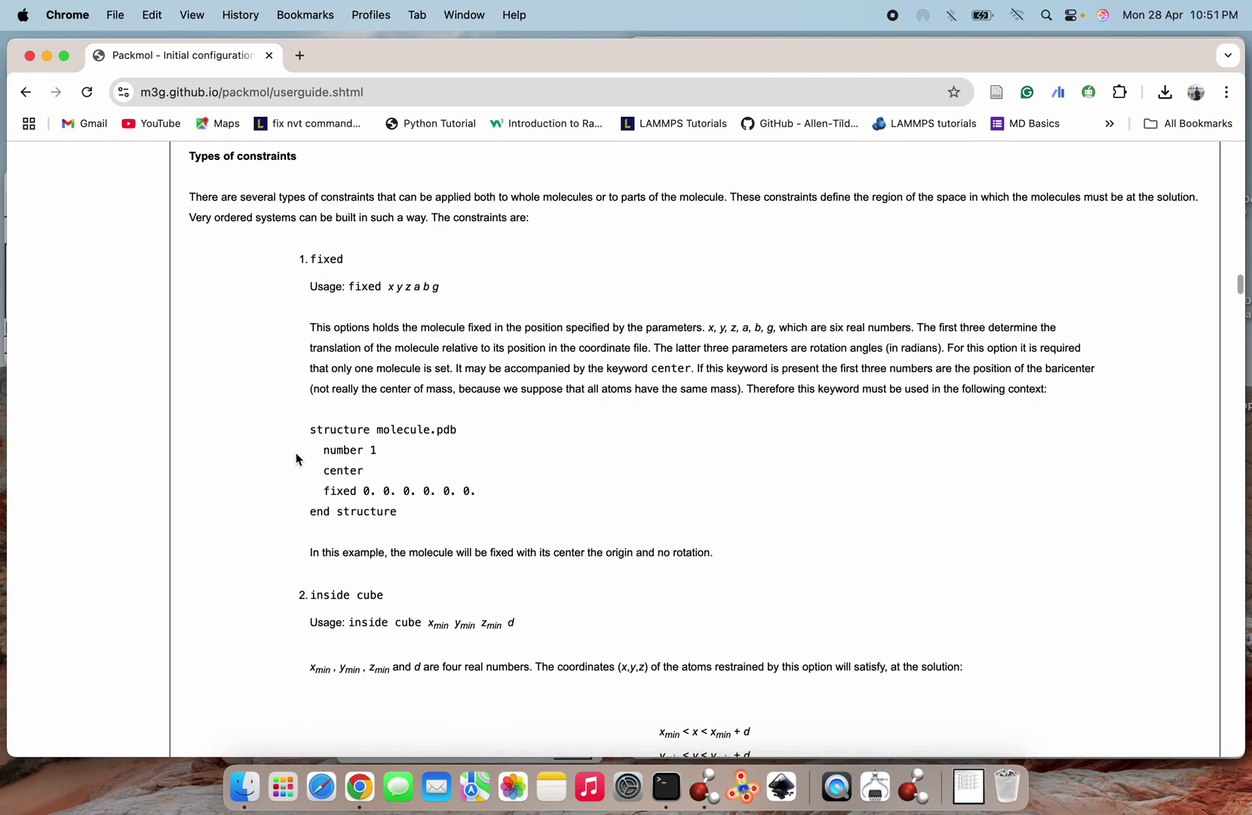
pyautogui.scroll(10, 297, 459)
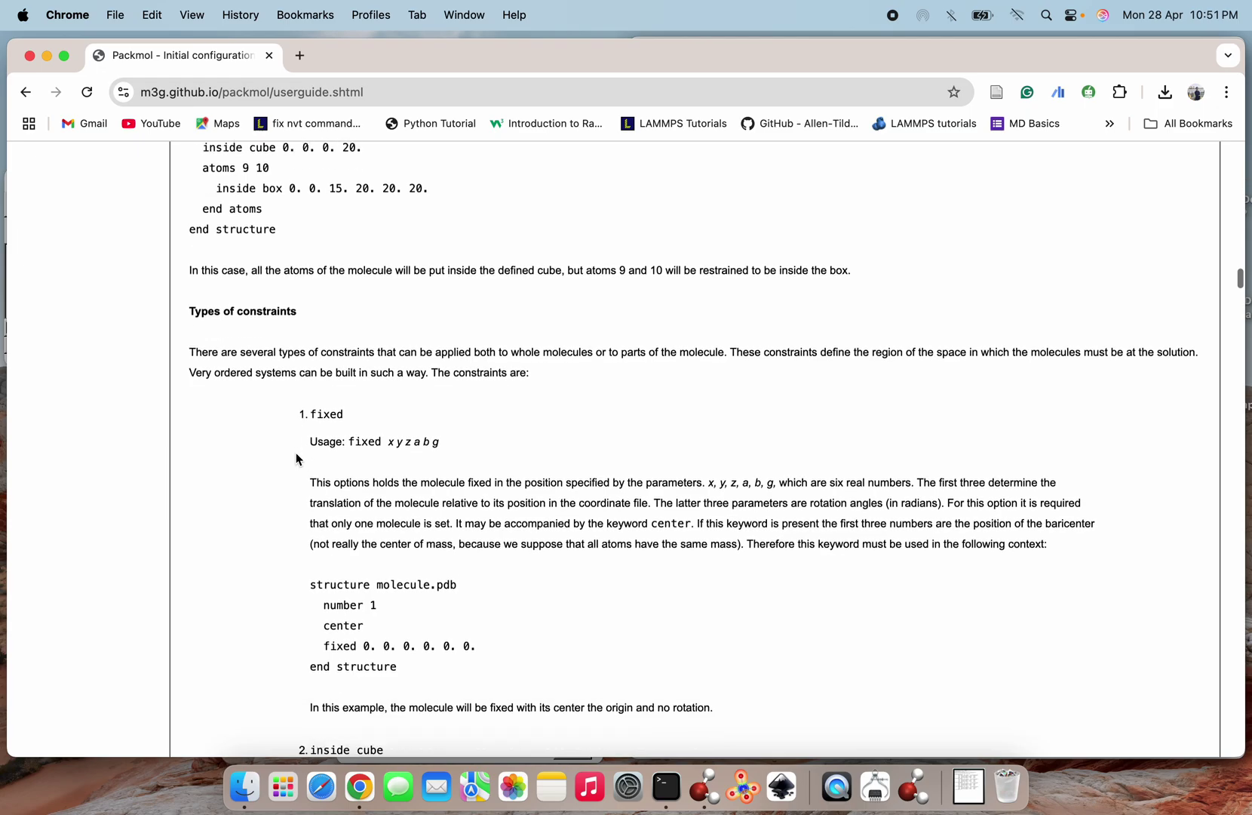
pyautogui.scroll(-1, 297, 459)
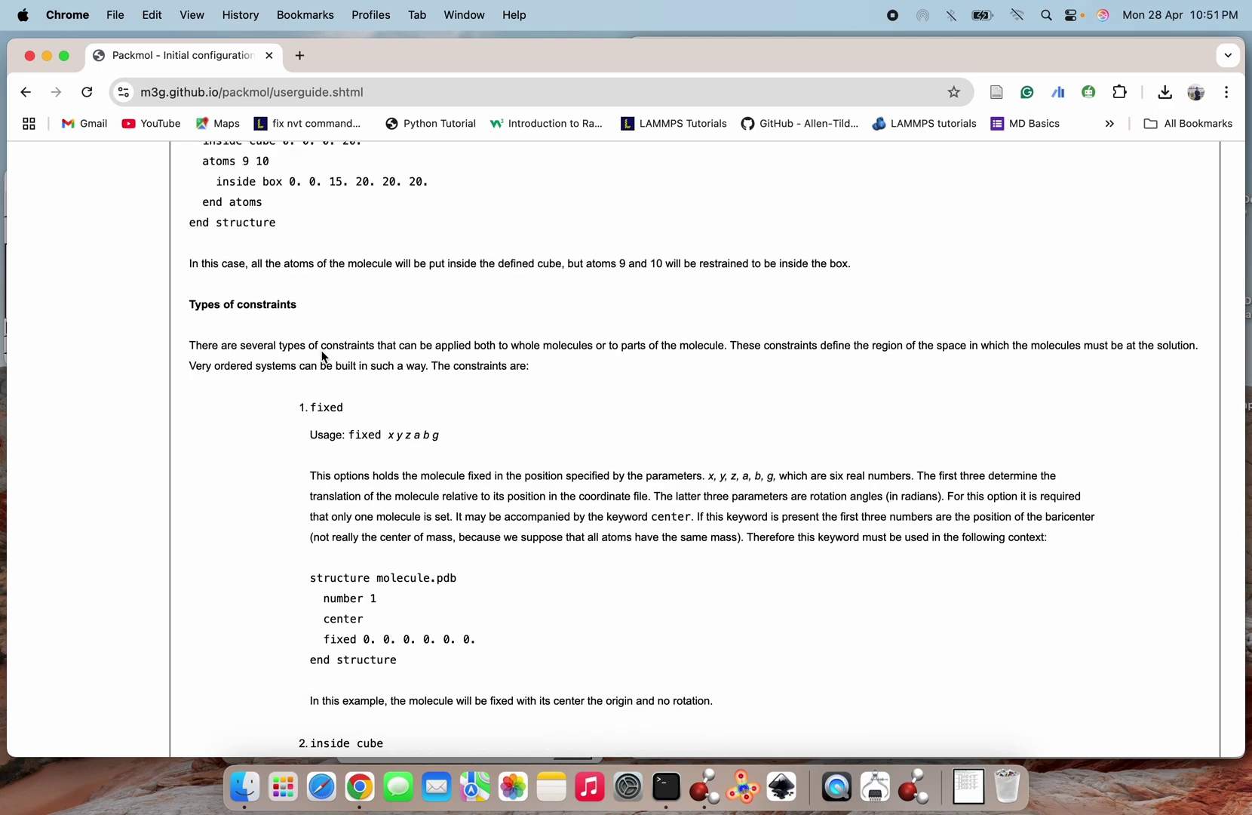
pyautogui.scroll(4, 322, 356)
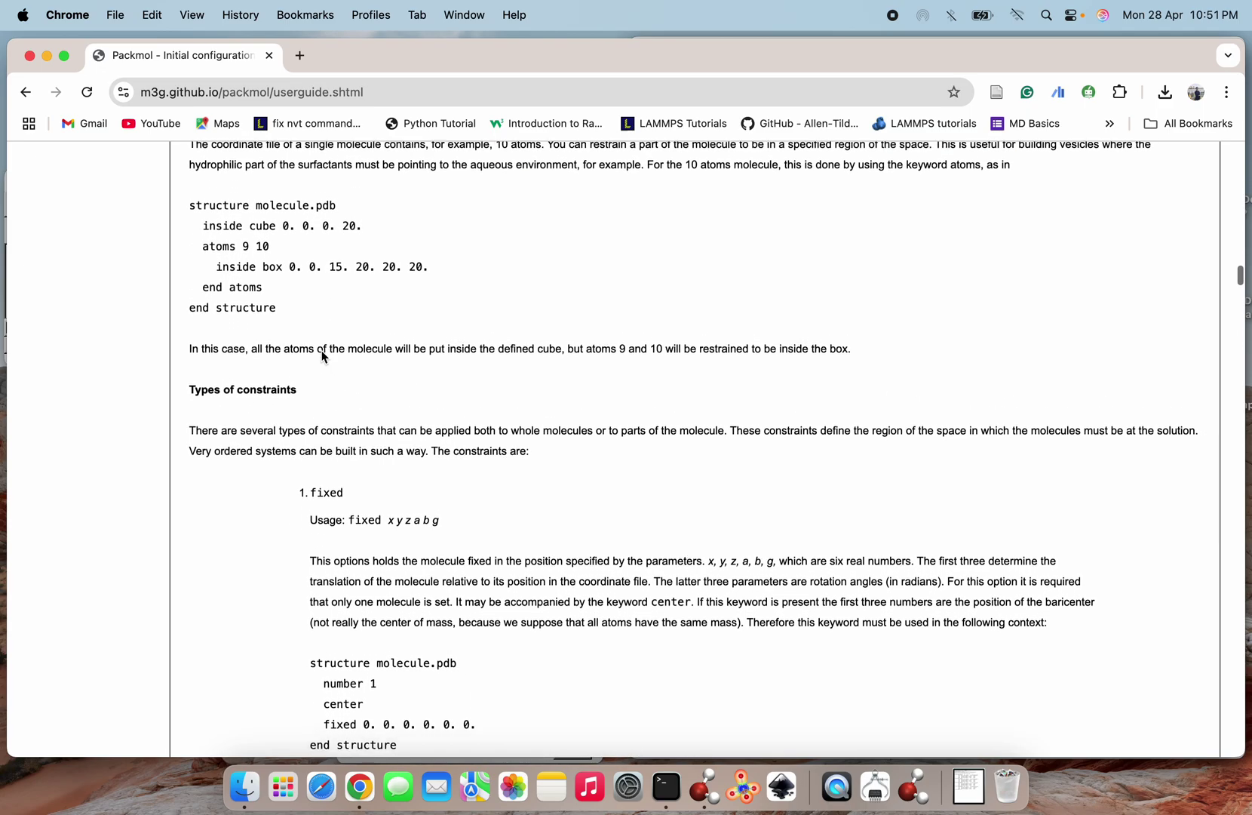
pyautogui.scroll(-13, 323, 356)
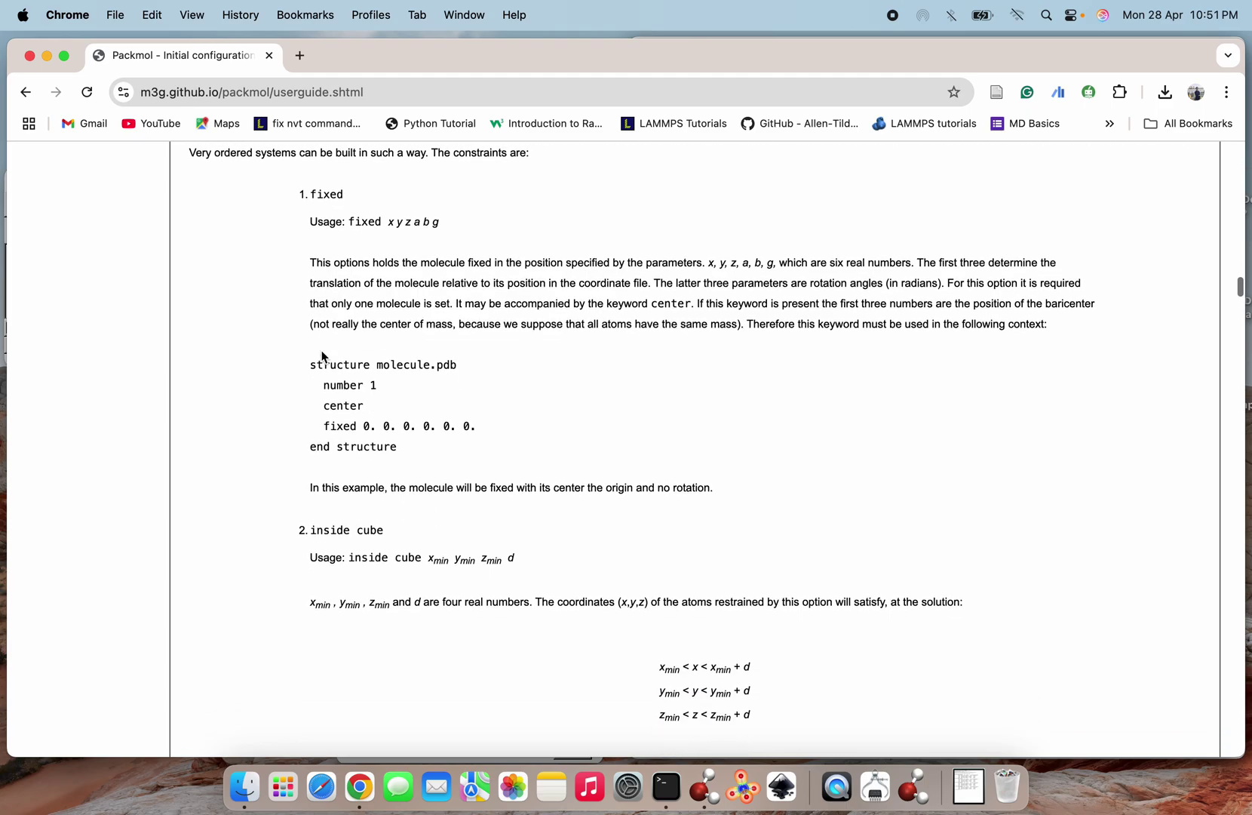
pyautogui.scroll(3, 324, 378)
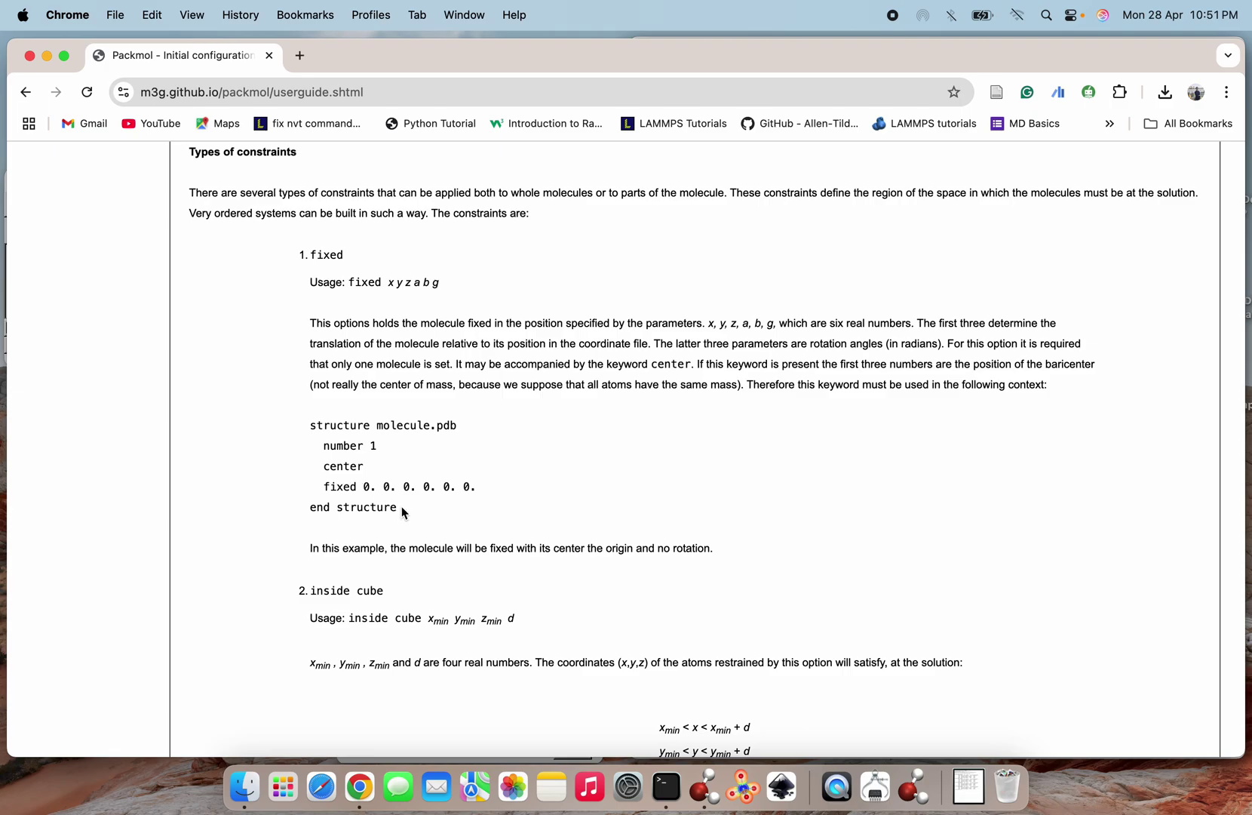
pyautogui.scroll(-2, 402, 512)
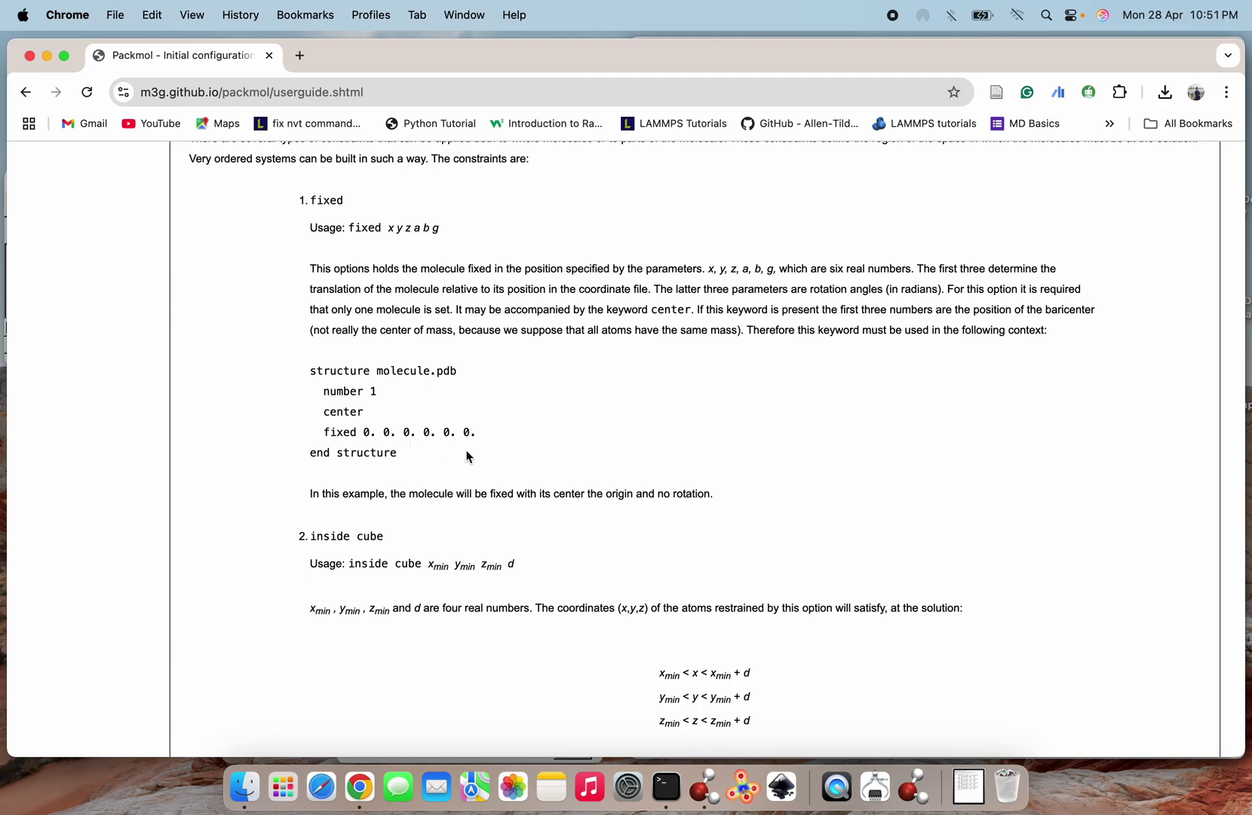
pyautogui.scroll(-2, 426, 472)
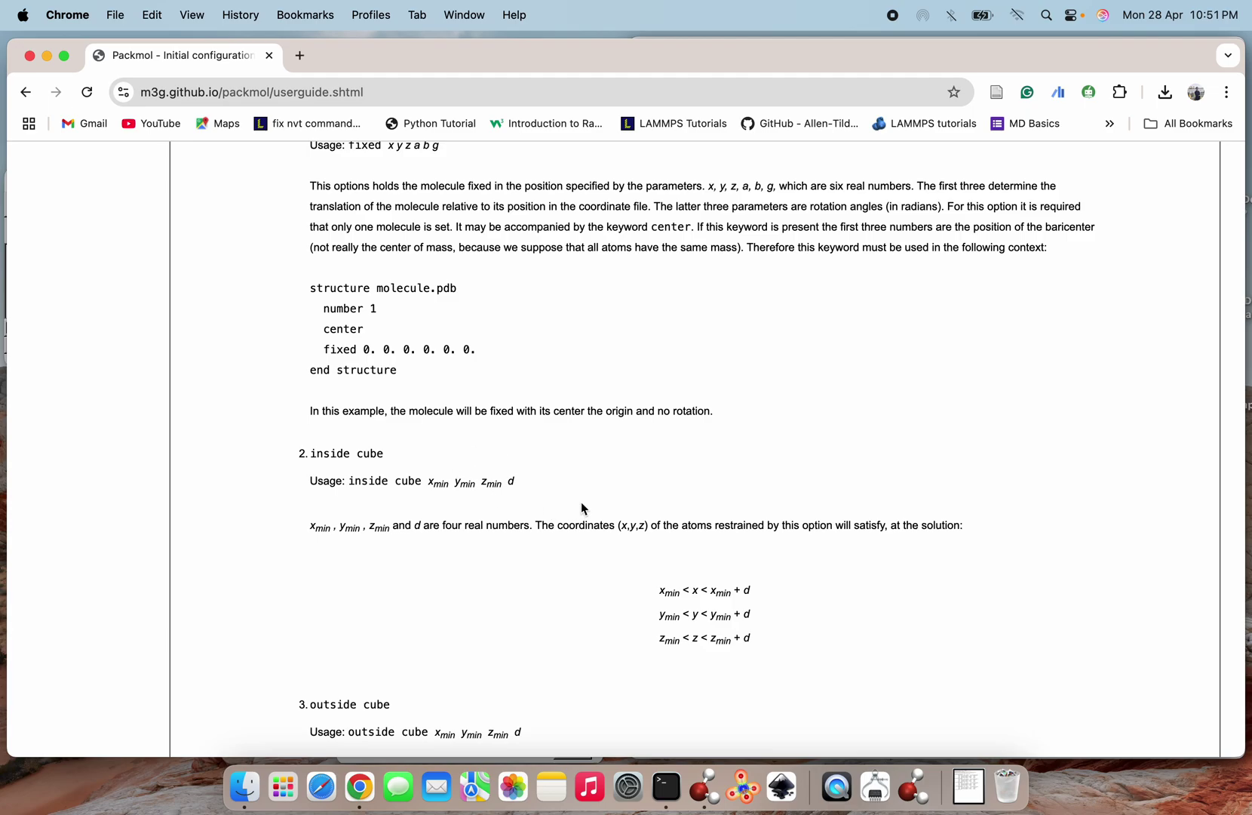
pyautogui.scroll(-5, 581, 501)
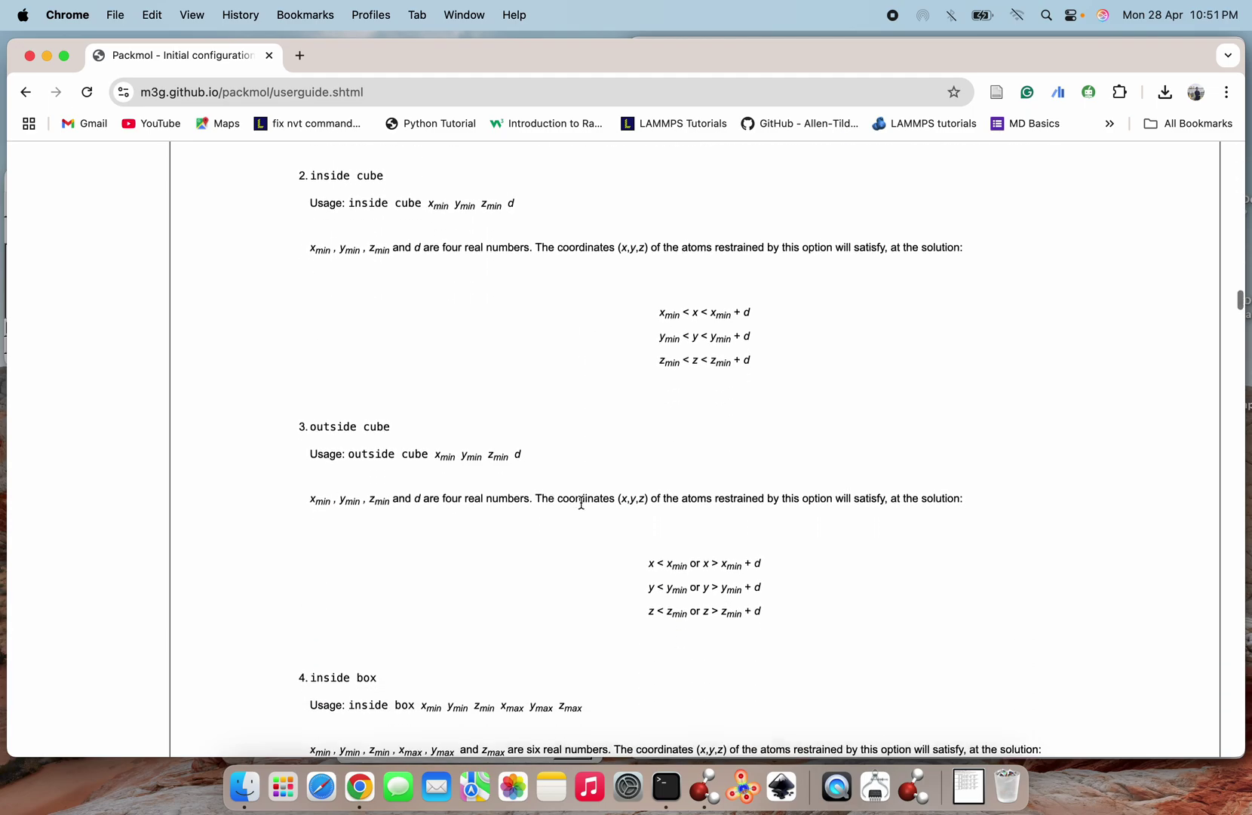
pyautogui.scroll(-5, 581, 503)
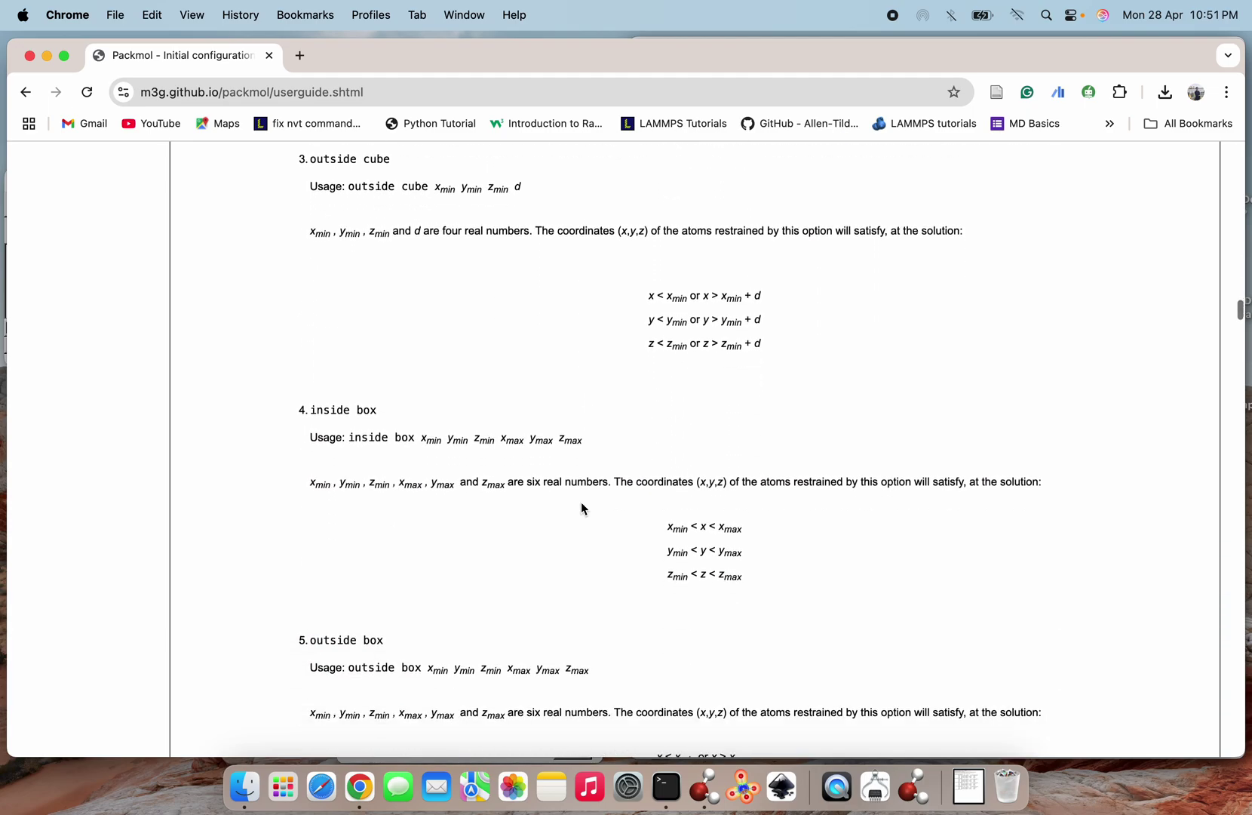
# Read the remaining geometric constraint types in the user guide: outside box, sphere, ellipsoid, above or below plane, and cylinder.
pyautogui.scroll(-2, 581, 502)
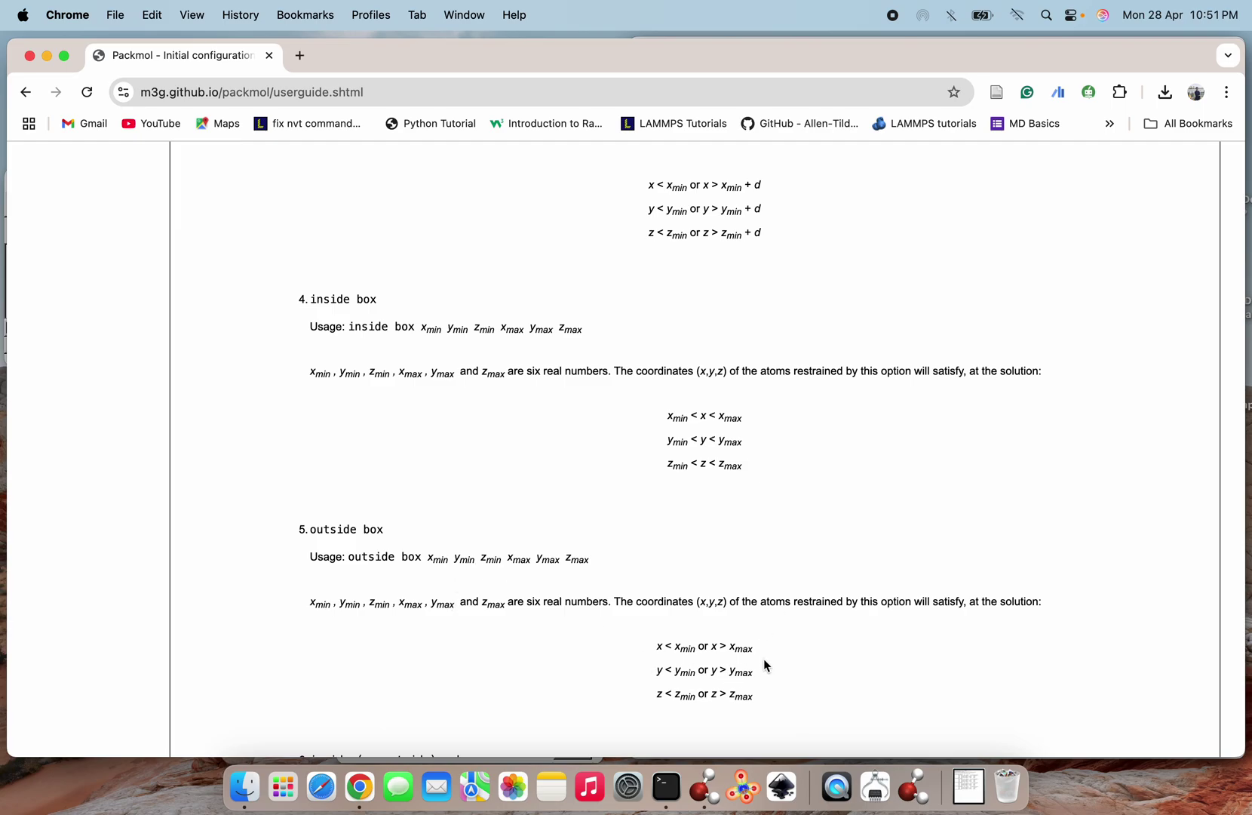
pyautogui.scroll(-10, 765, 665)
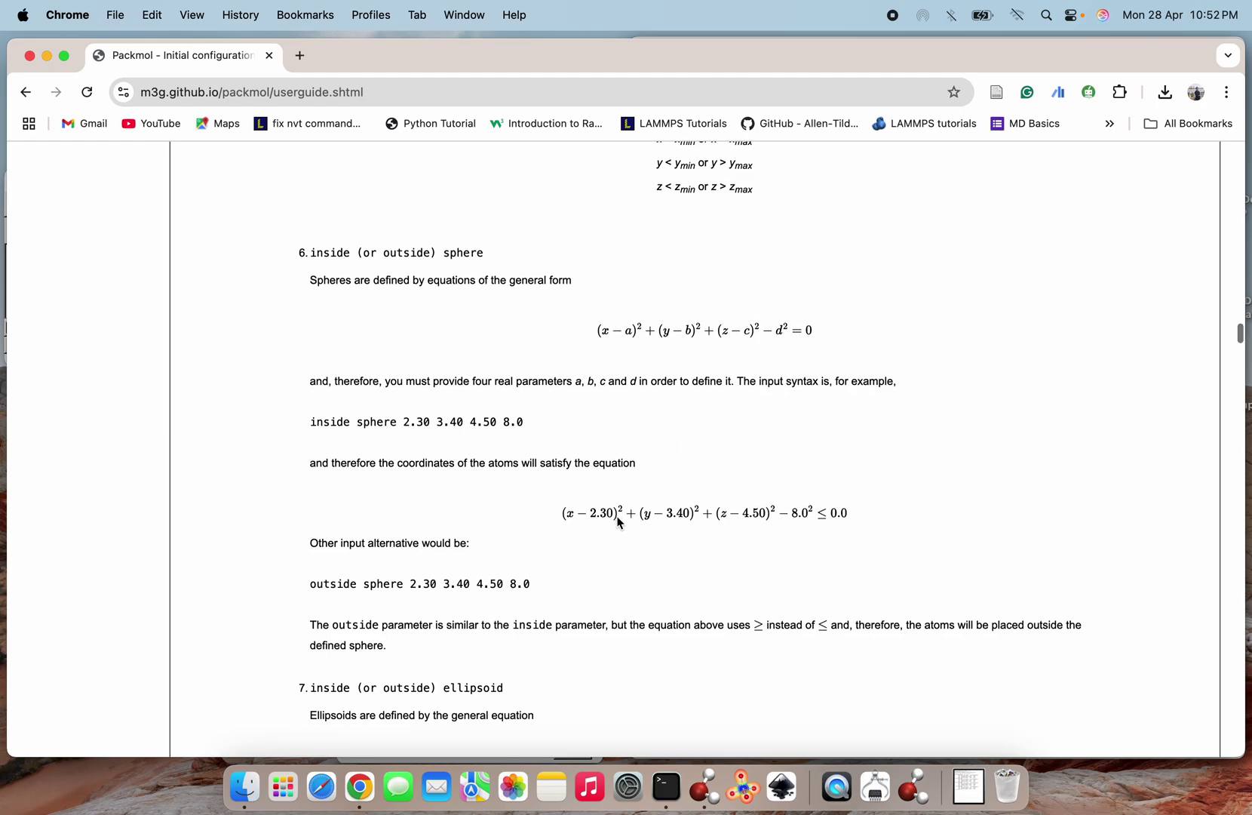
pyautogui.scroll(-5, 617, 522)
pyautogui.scroll(-1, 617, 522)
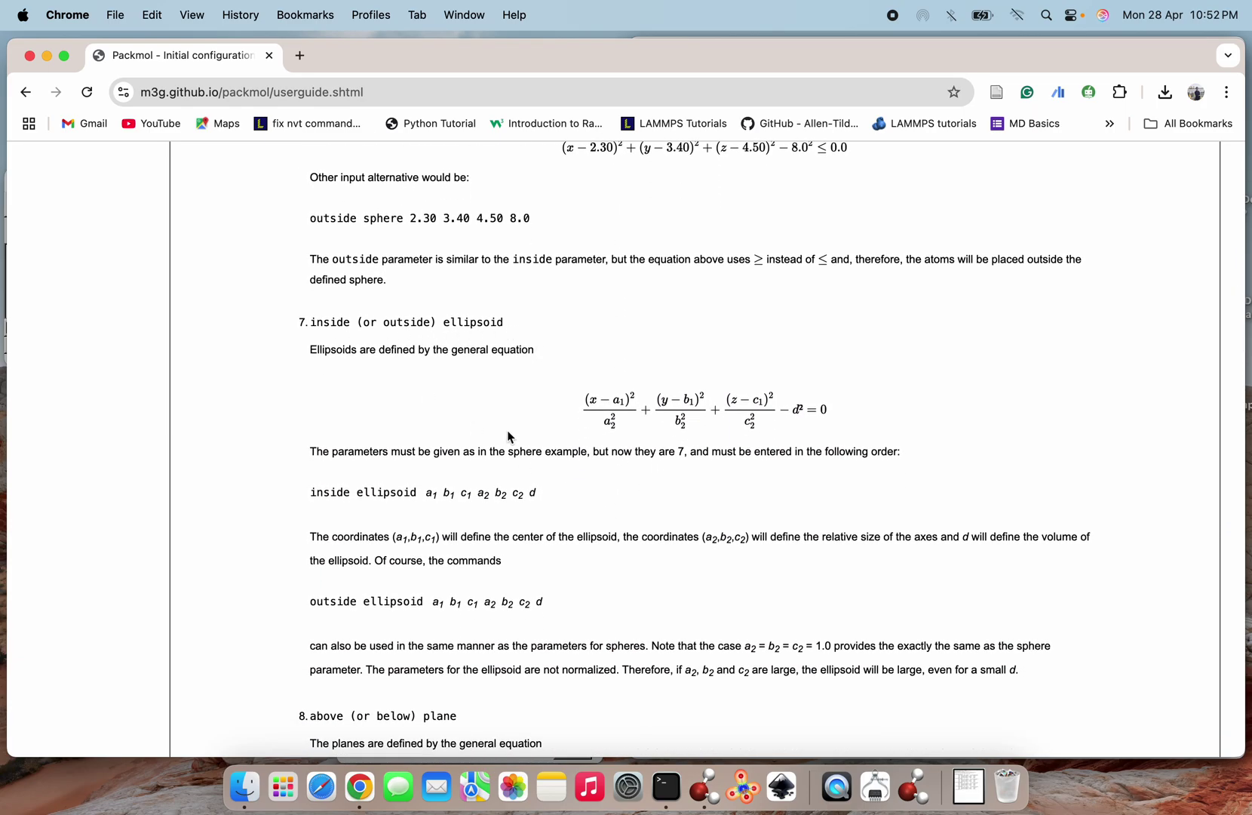
pyautogui.scroll(-1, 507, 434)
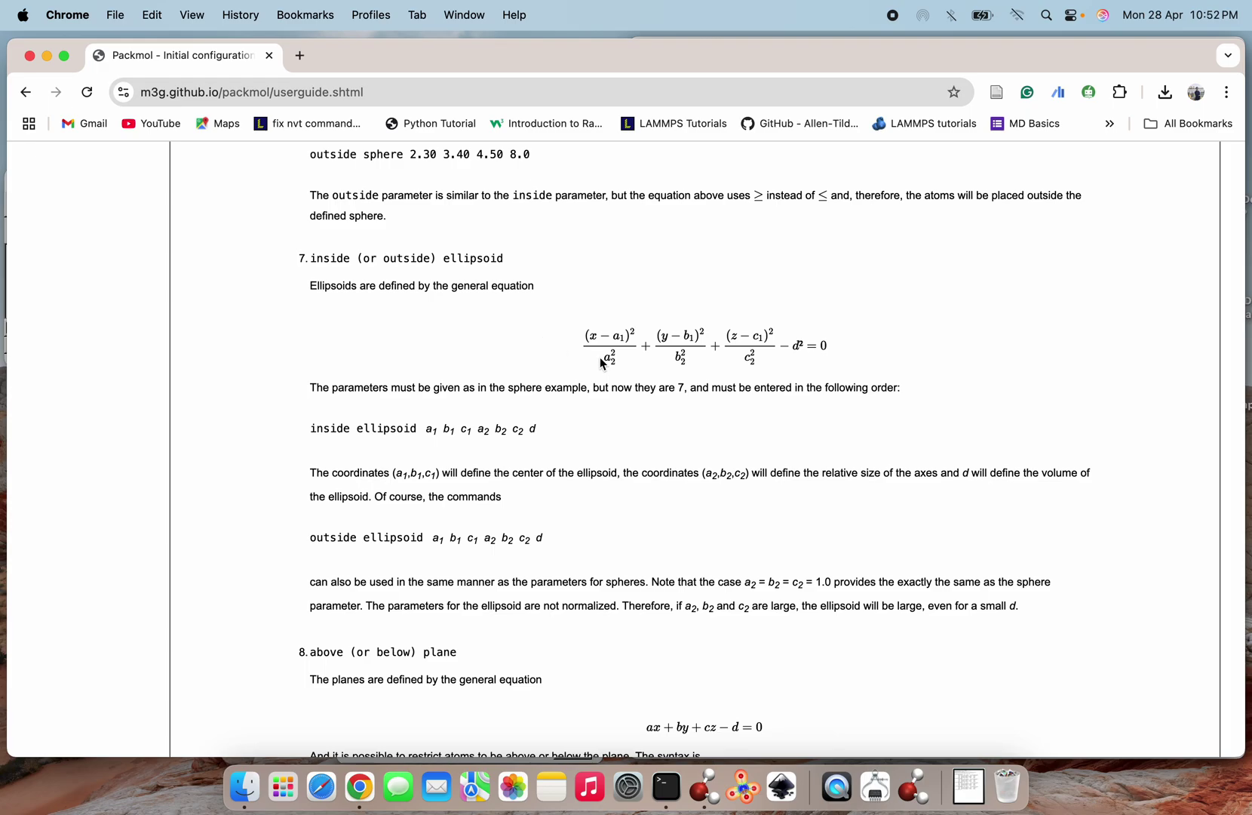
pyautogui.scroll(-8, 701, 469)
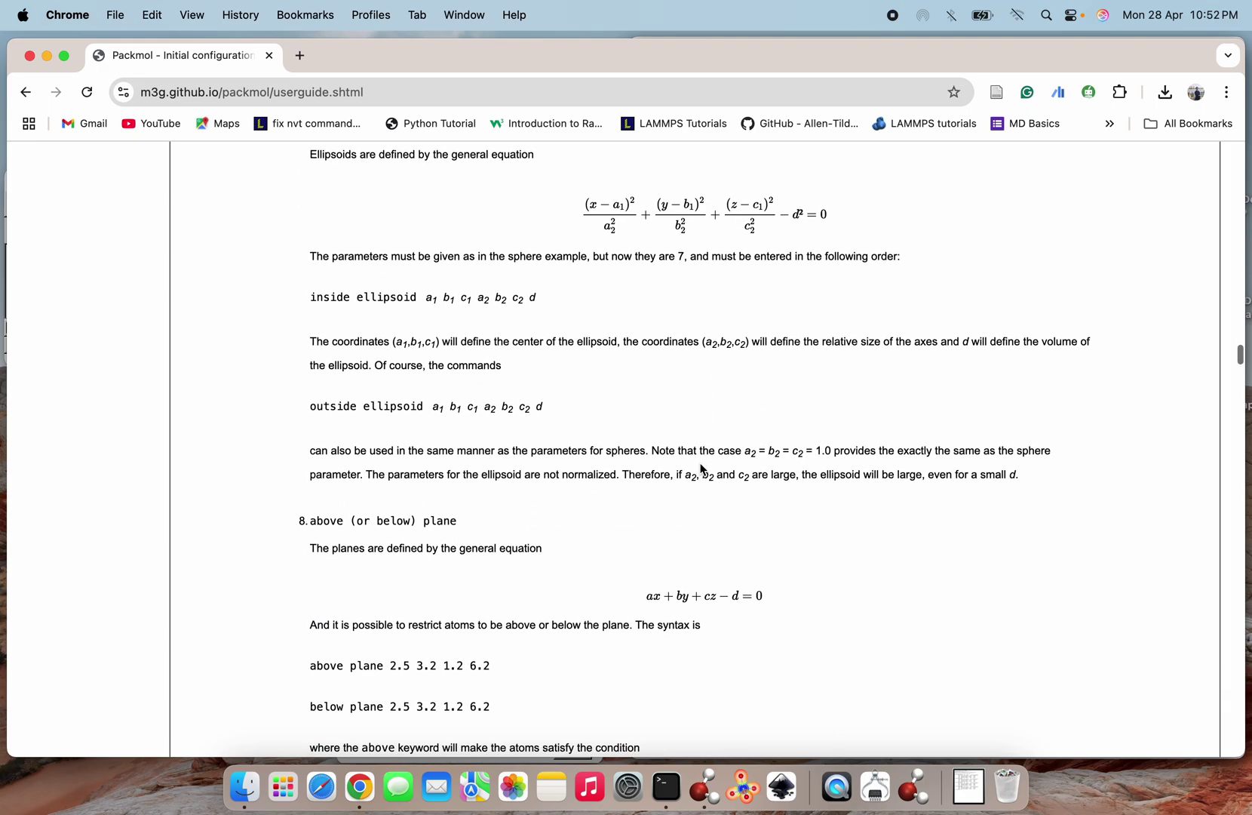
pyautogui.scroll(-1, 701, 469)
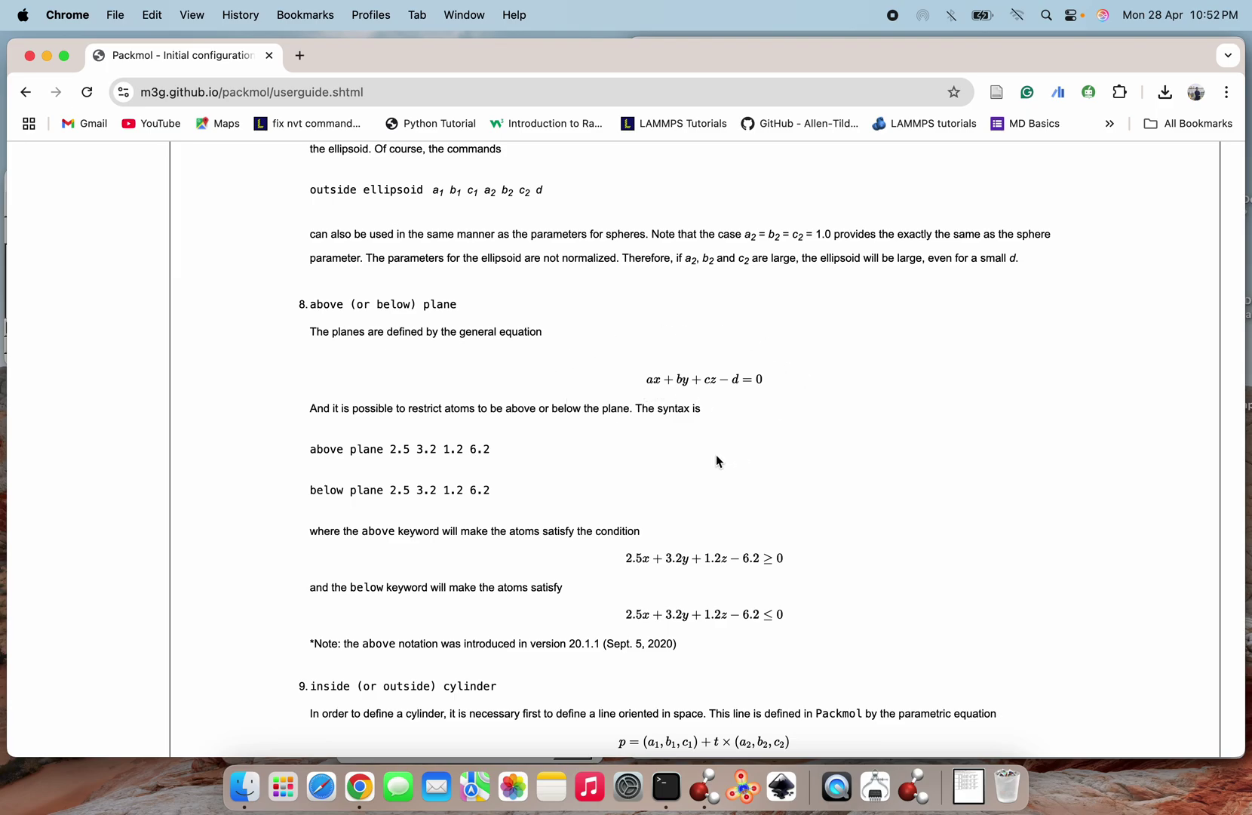
pyautogui.scroll(-8, 716, 461)
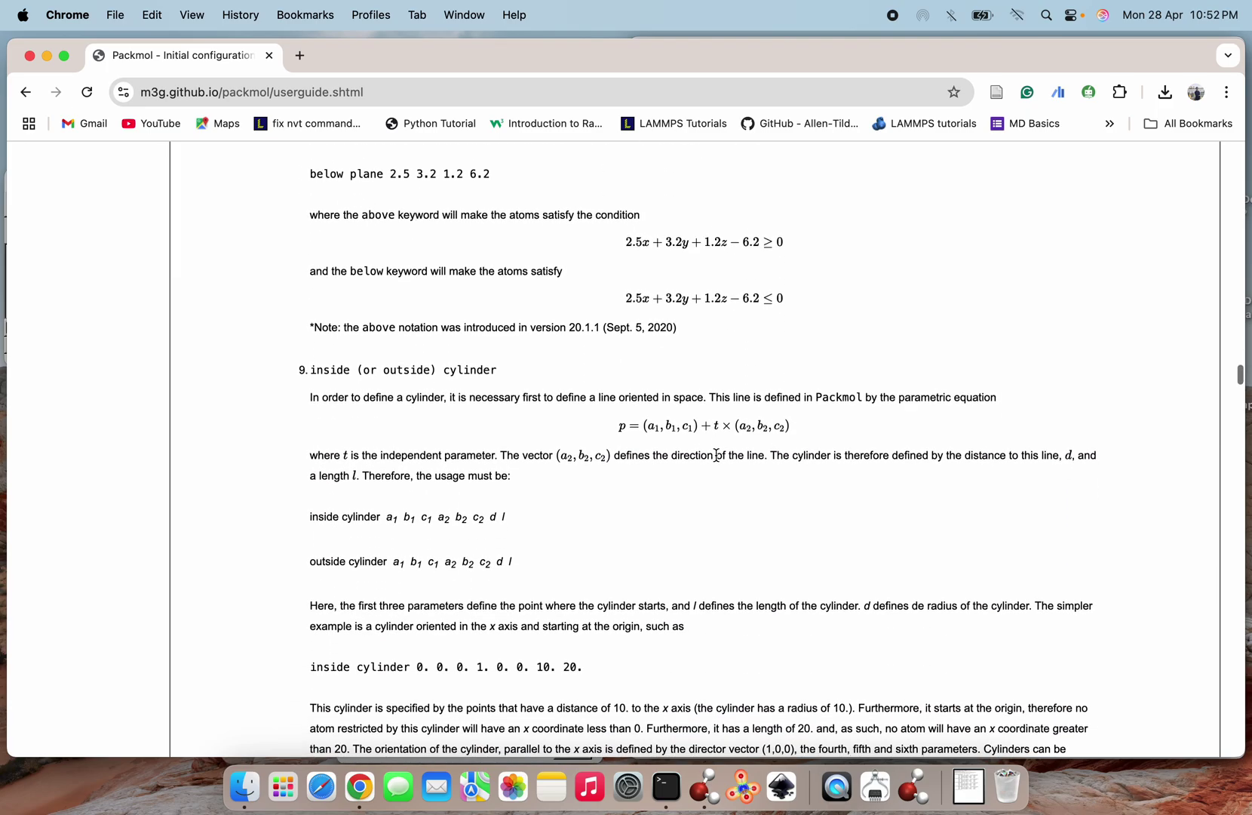
pyautogui.scroll(1, 716, 455)
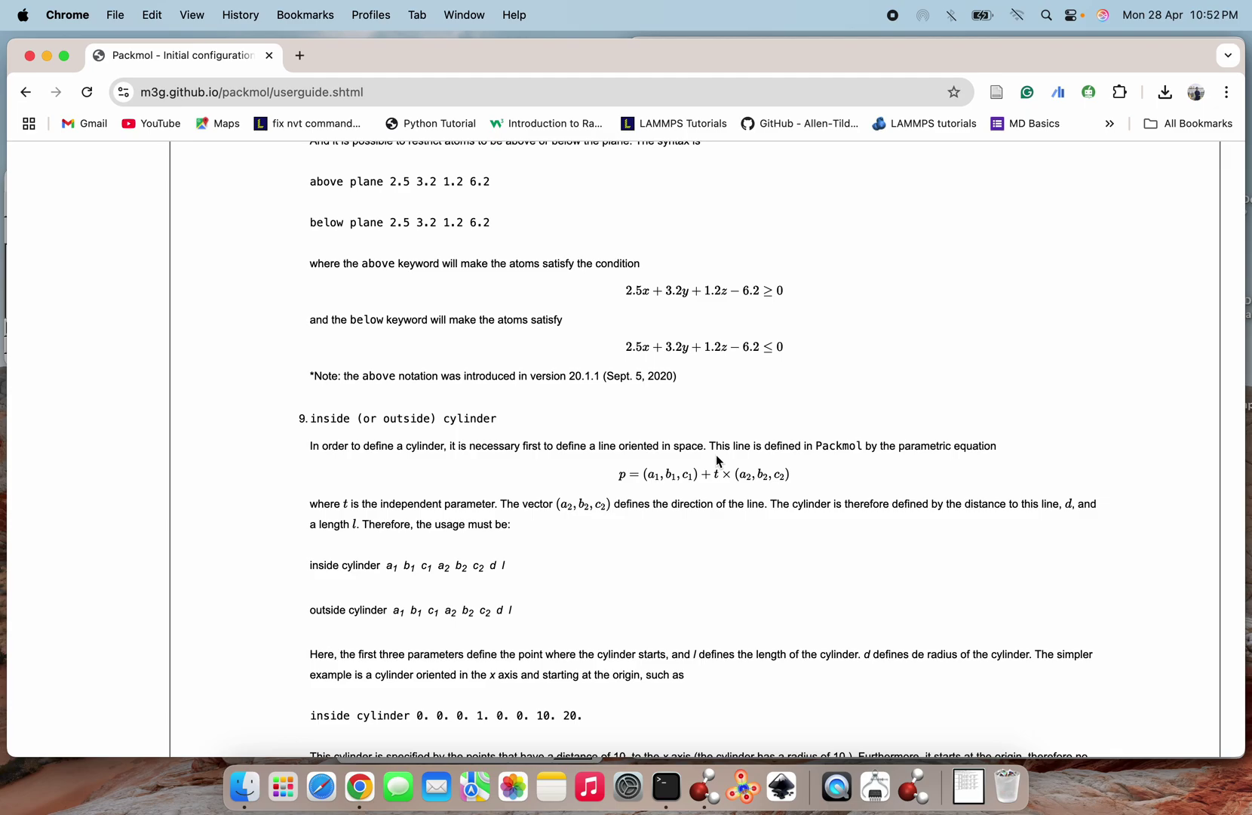
pyautogui.scroll(-1, 717, 460)
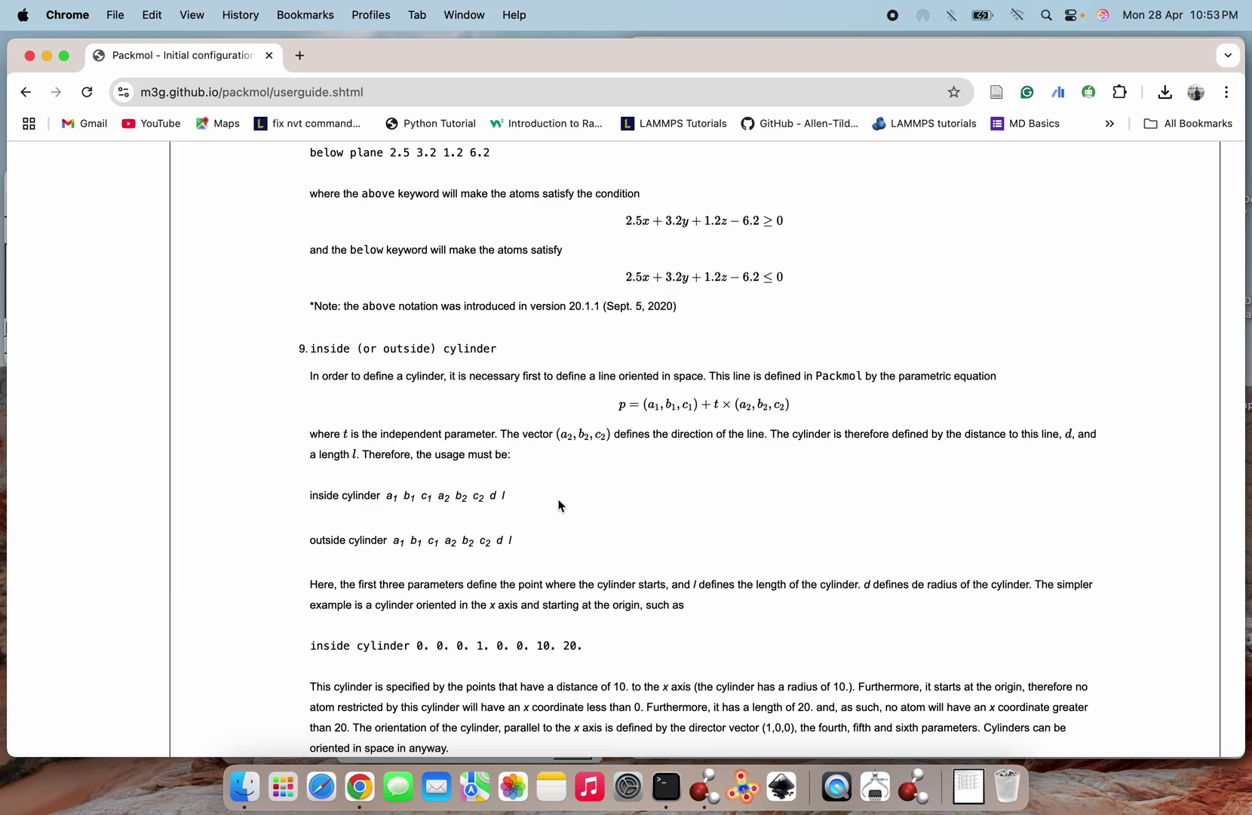
# Skim the rest of the user guide, from constrained rotations and periodic boundaries through atom radii, solvation, residue numbering and restart files to the additional options.
pyautogui.scroll(-4, 561, 507)
pyautogui.scroll(-15, 558, 505)
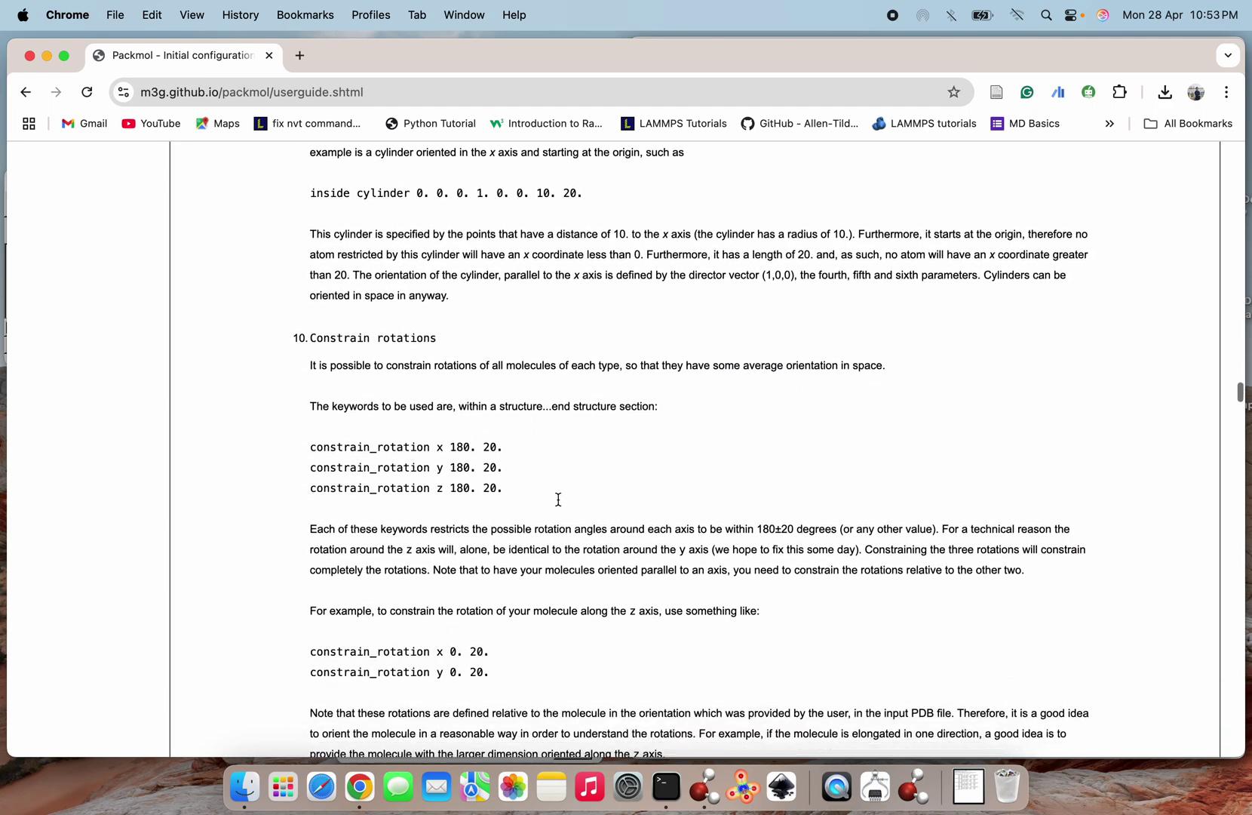
pyautogui.scroll(-12, 558, 506)
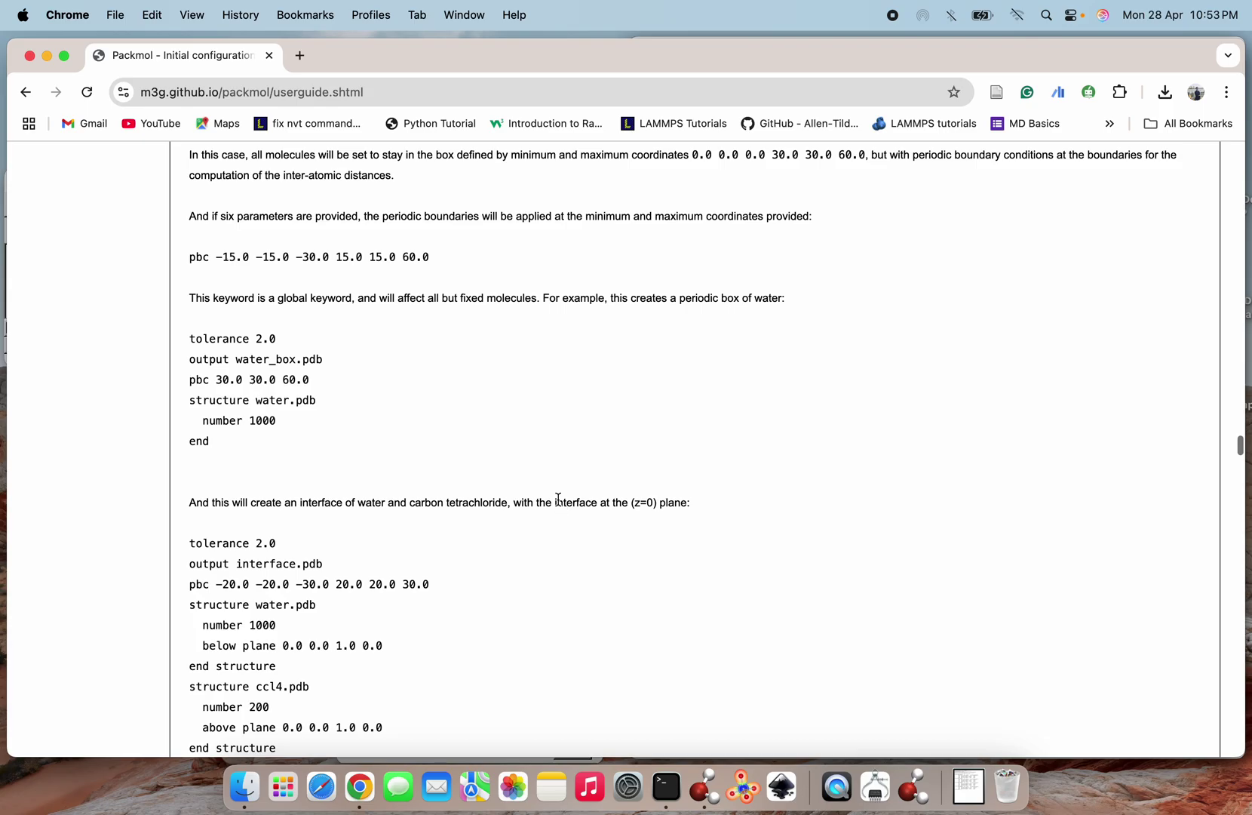
pyautogui.scroll(-8, 559, 506)
pyautogui.scroll(-10, 559, 505)
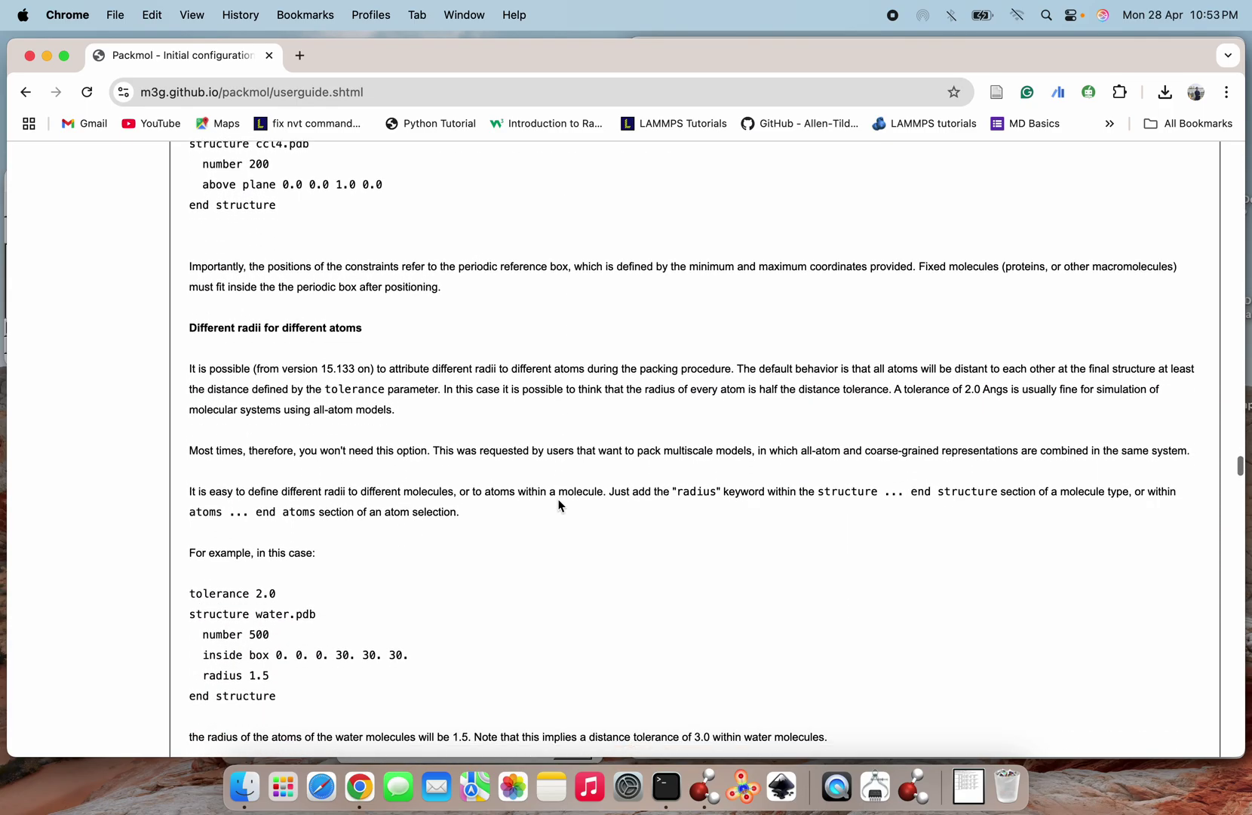
pyautogui.scroll(-6, 559, 505)
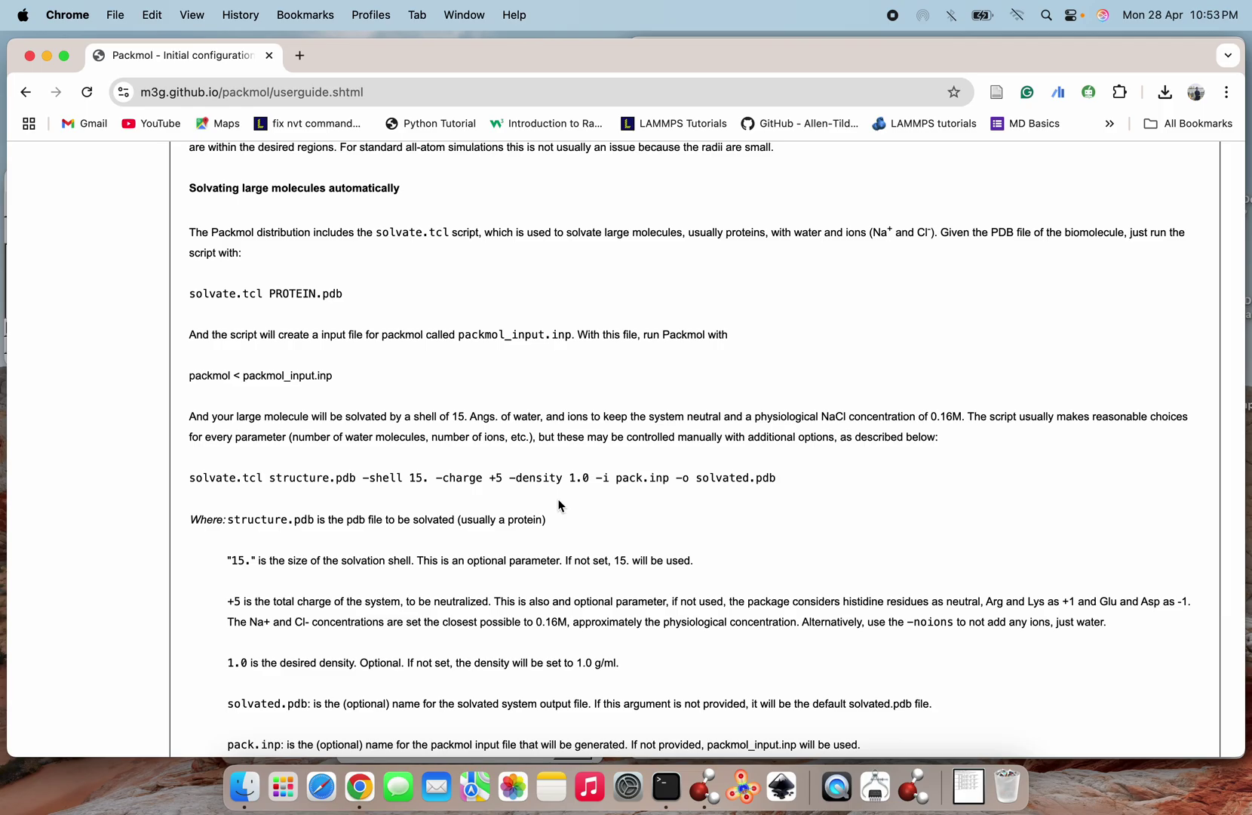
pyautogui.scroll(-11, 559, 505)
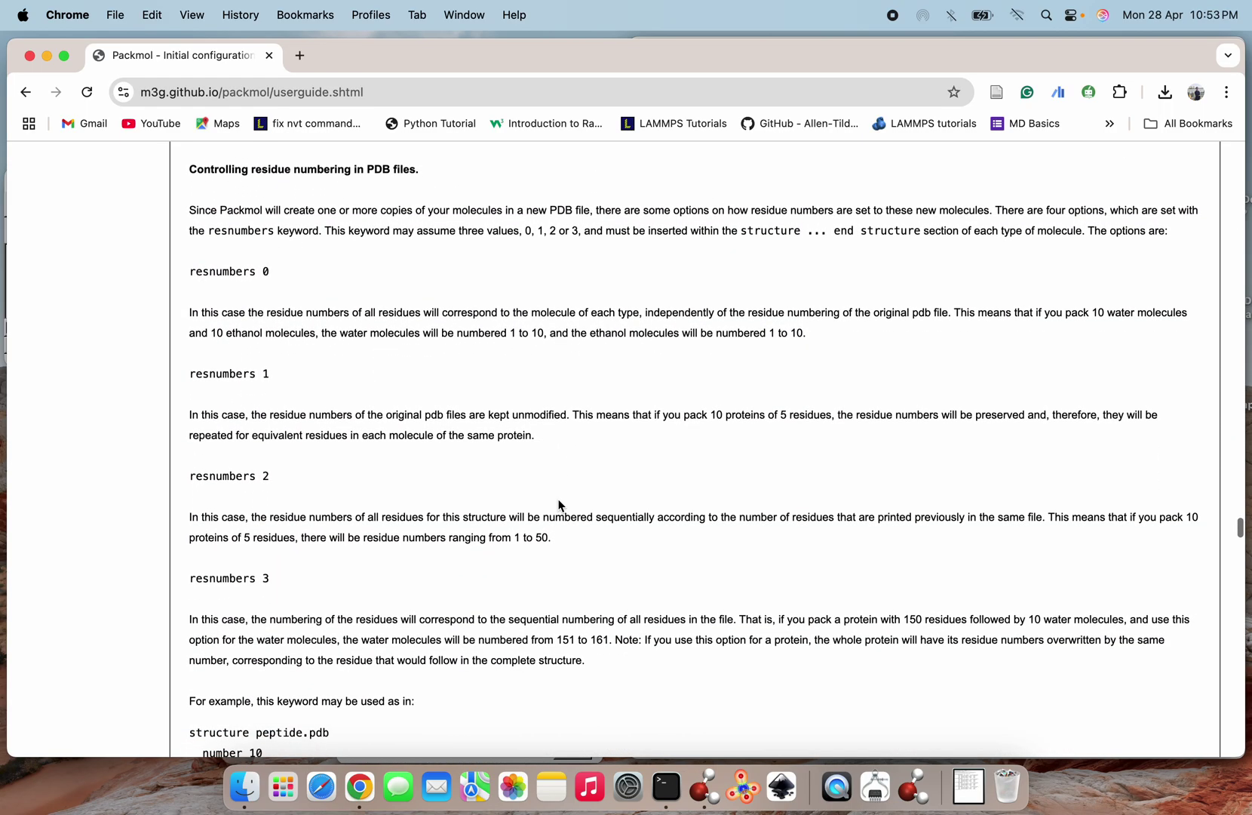
pyautogui.scroll(-14, 559, 505)
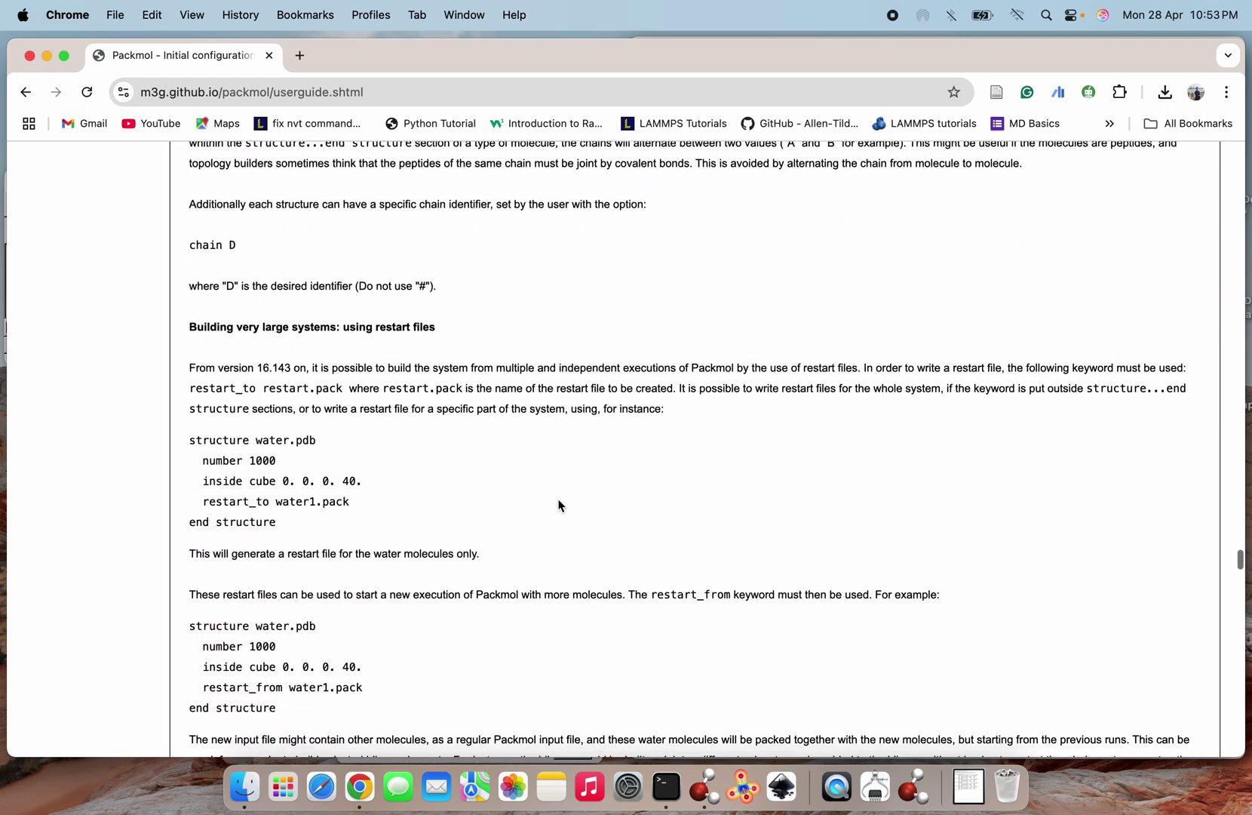
pyautogui.scroll(-20, 559, 506)
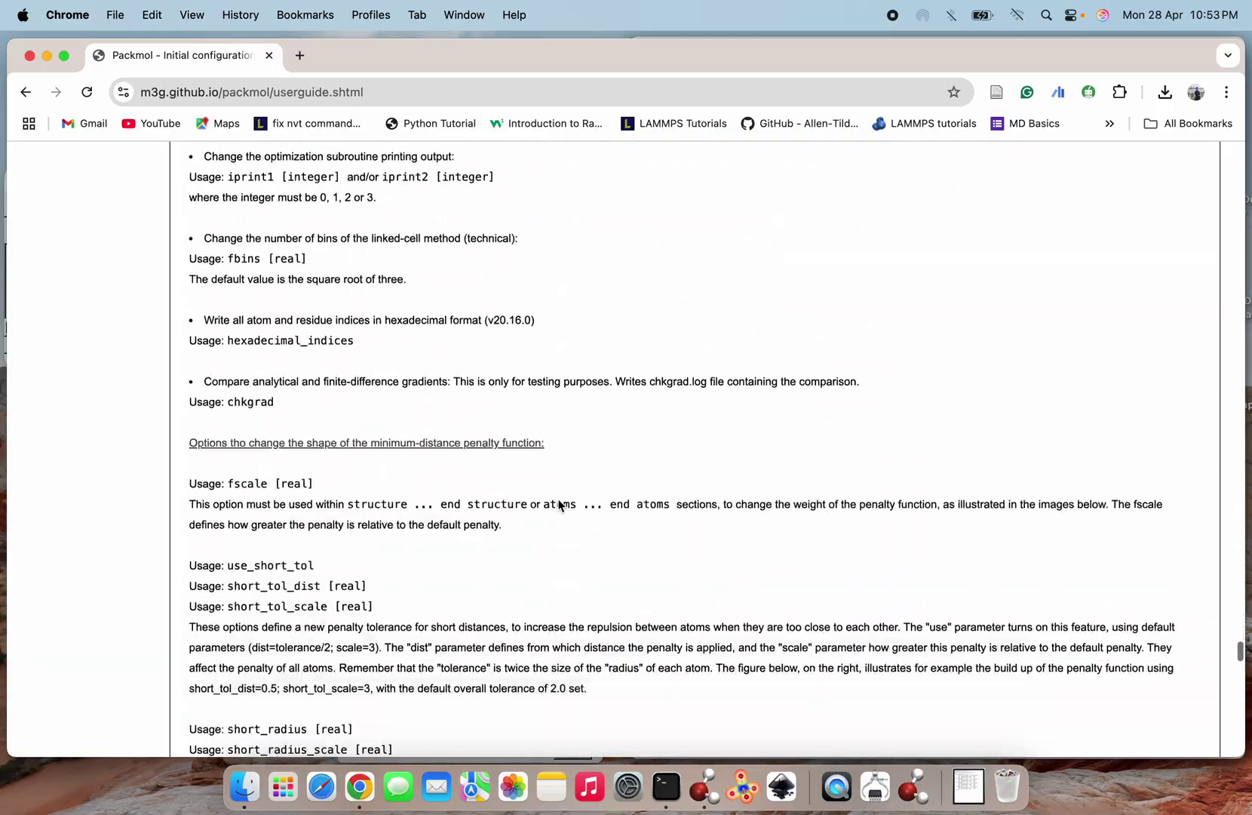
pyautogui.scroll(-20, 559, 506)
# Return to the contents list at the beginning of the Packmol user guide.
pyautogui.scroll(20, 559, 505)
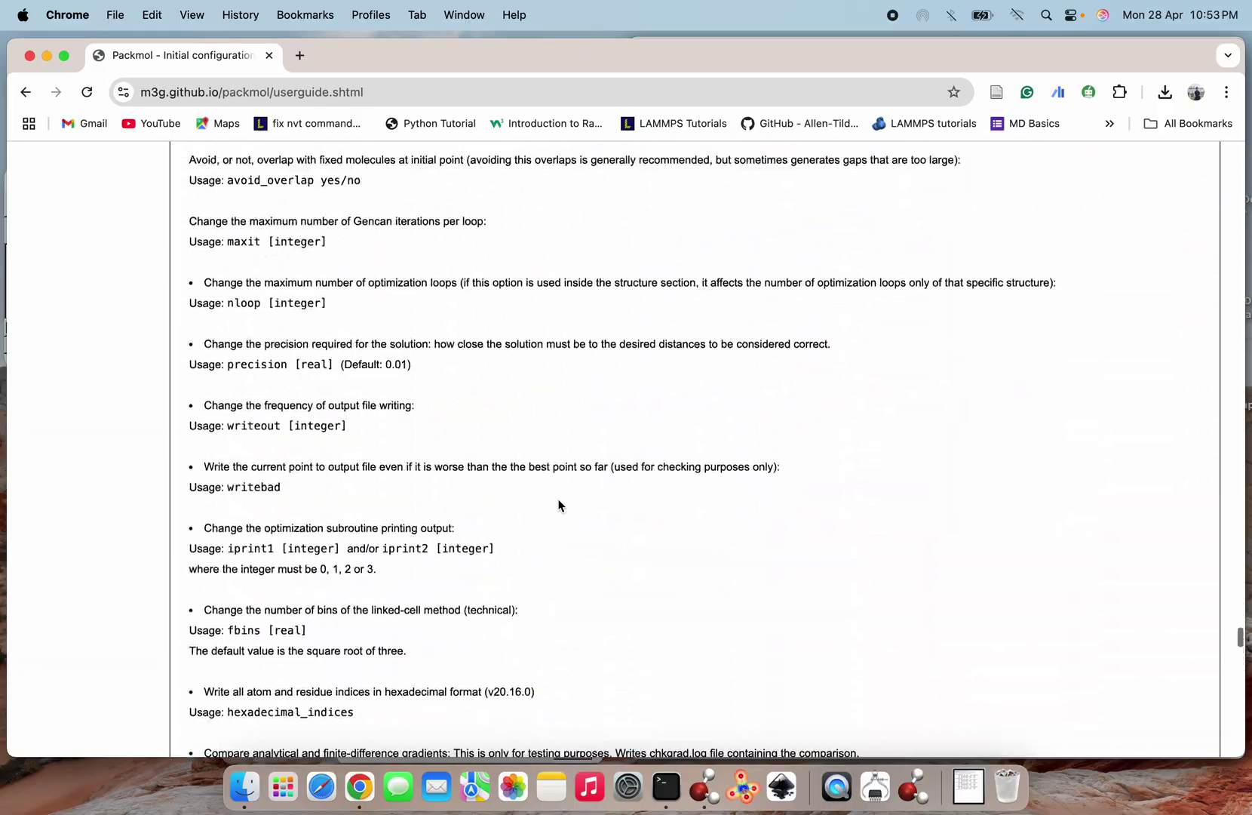
pyautogui.scroll(20, 559, 506)
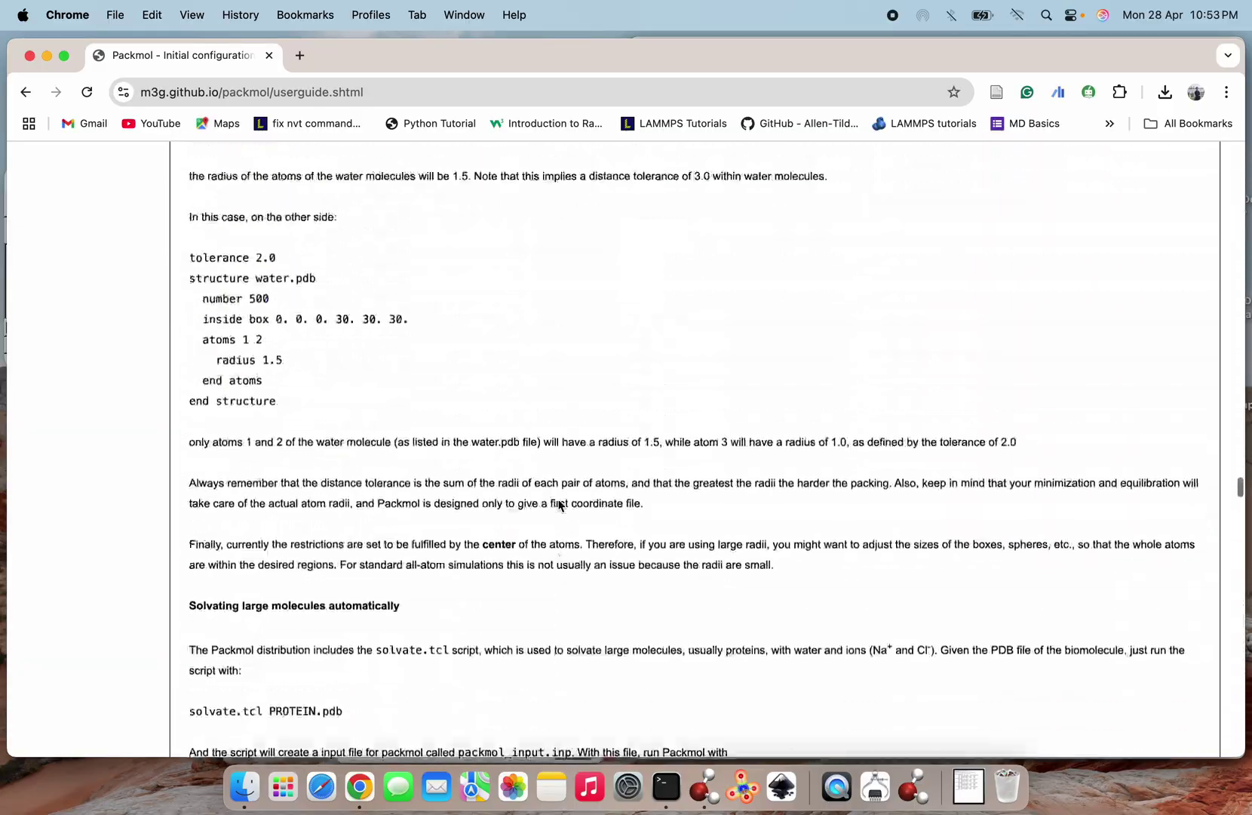
pyautogui.scroll(6, 559, 506)
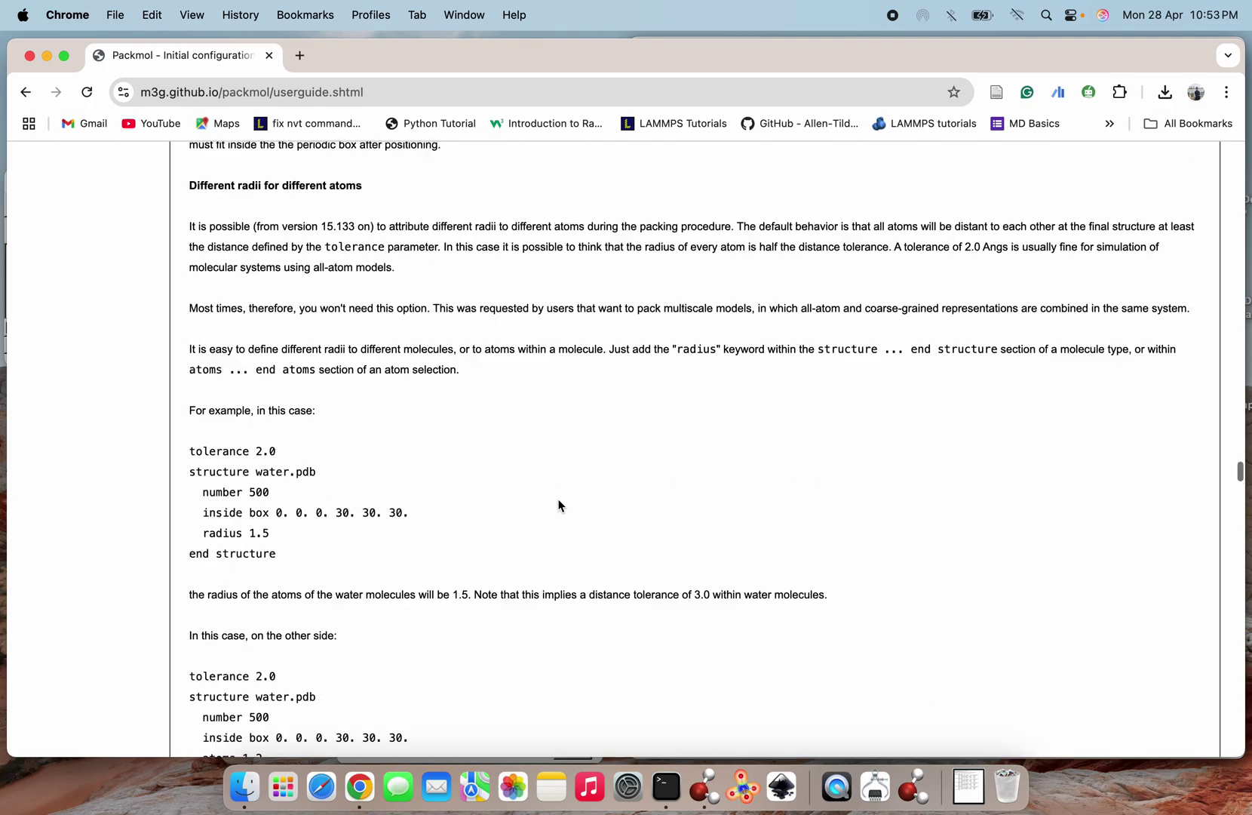
pyautogui.scroll(20, 559, 505)
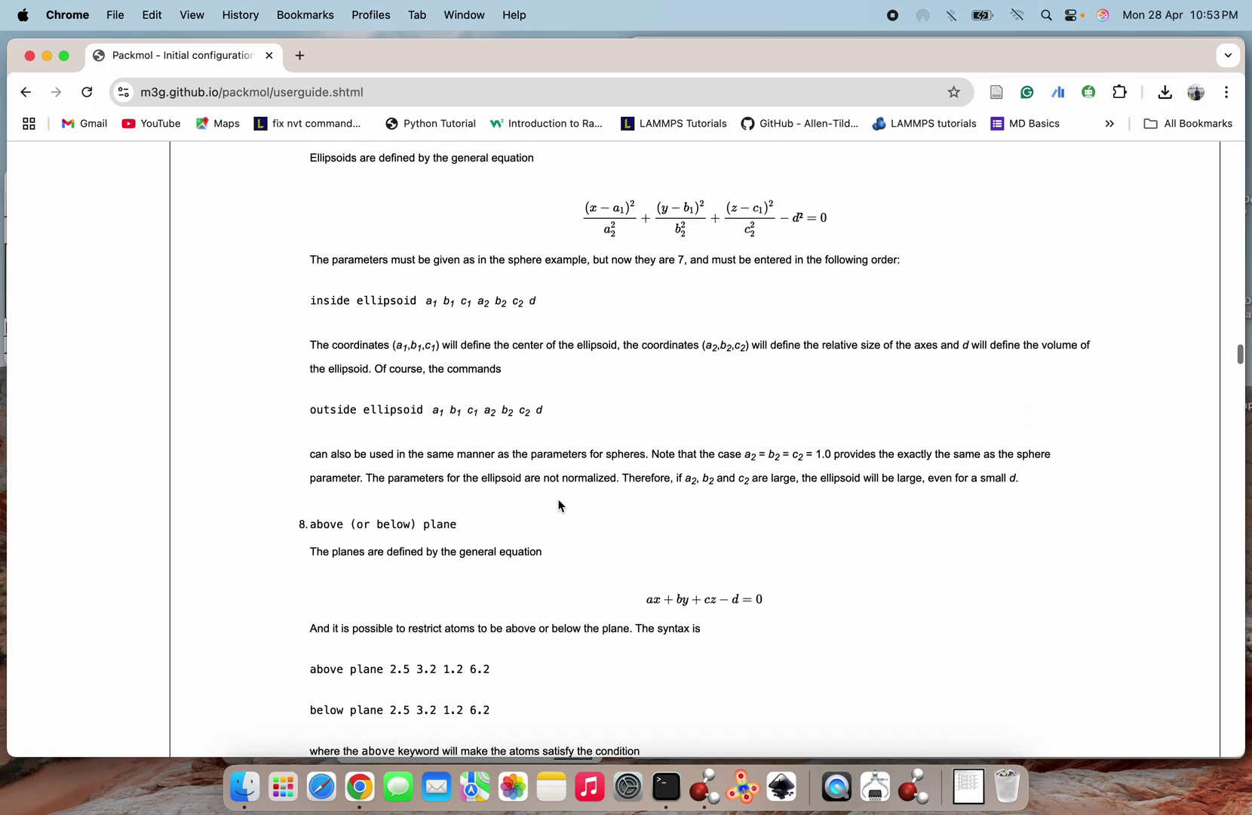
pyautogui.scroll(20, 559, 505)
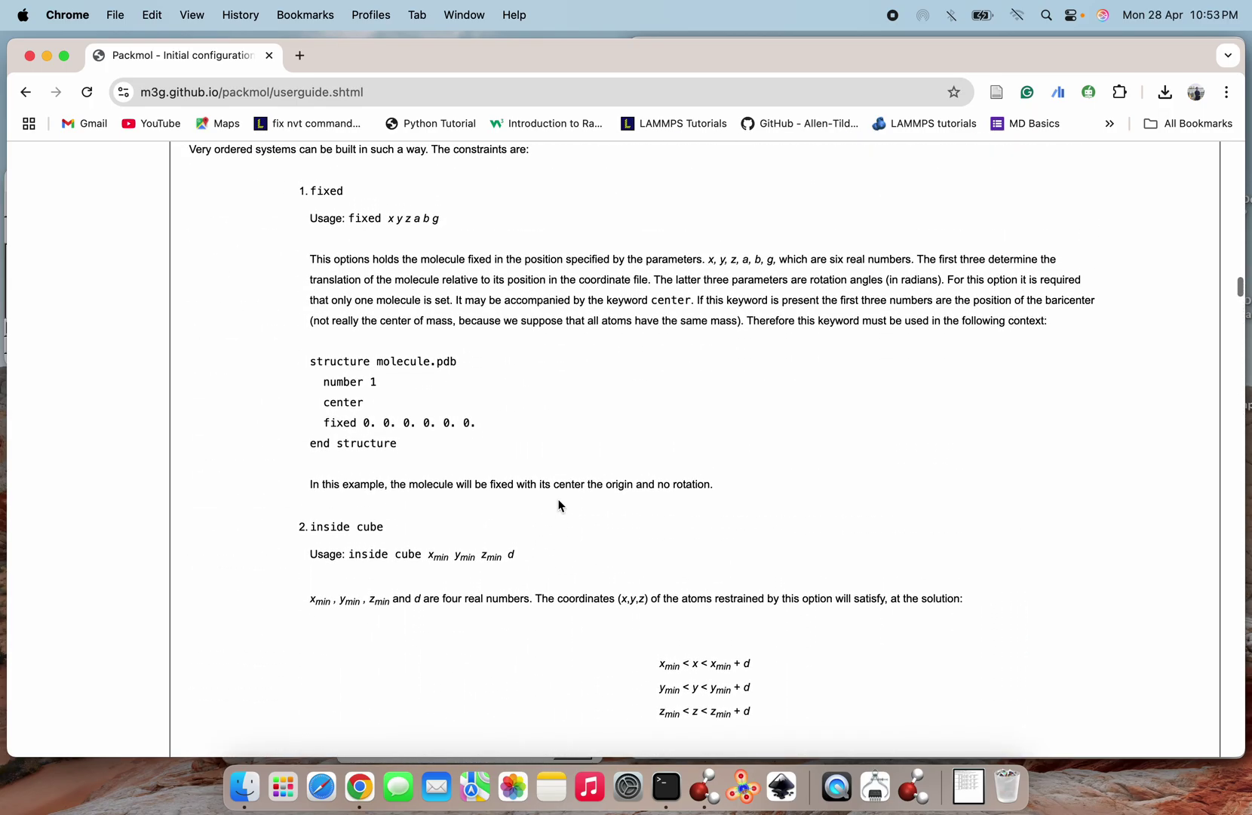
pyautogui.scroll(20, 559, 505)
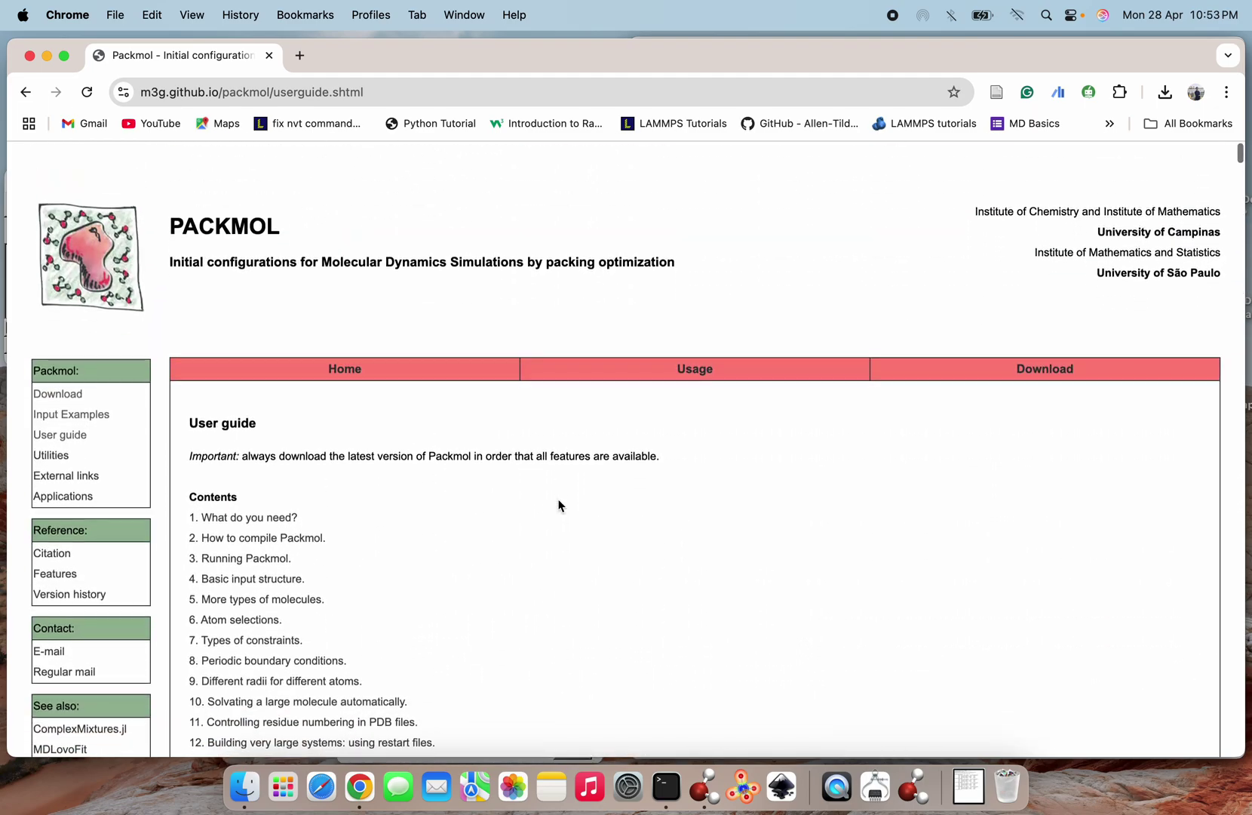